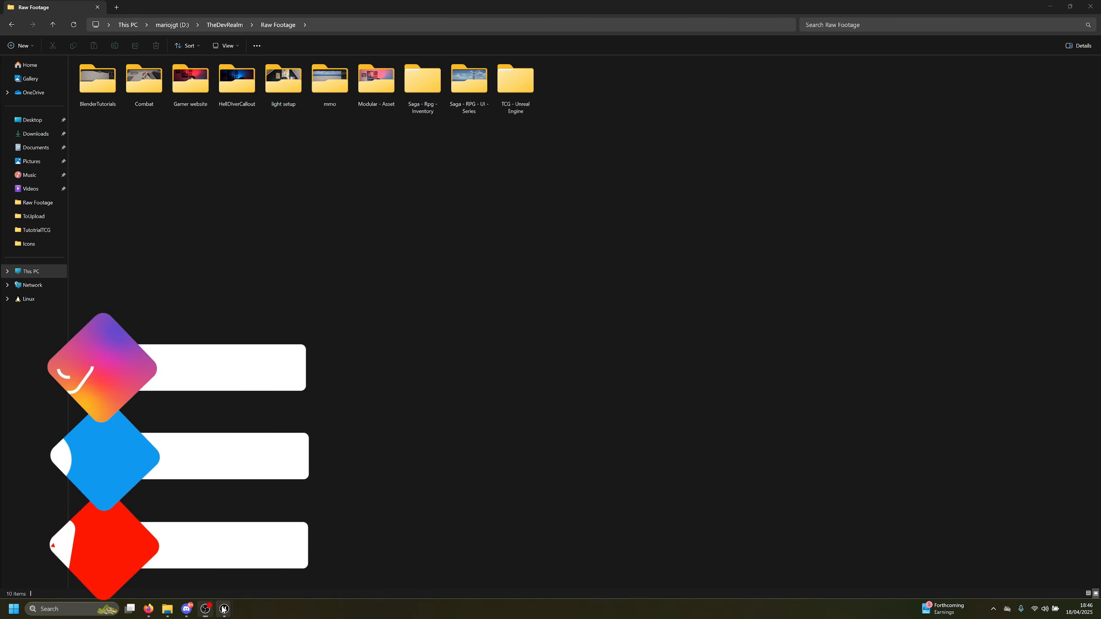
# Bring the Unreal Engine editor with the WBP_Card widget to the front
pyautogui.click(224, 608)
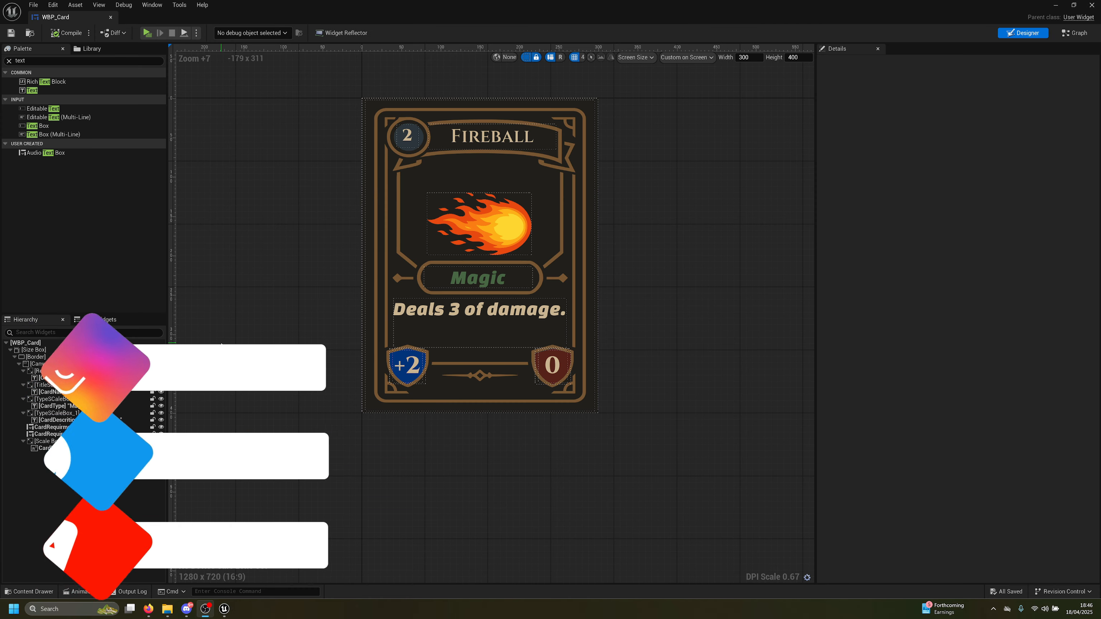
# Launch the game in a standalone preview window from the toolbar Play button
pyautogui.click(147, 33)
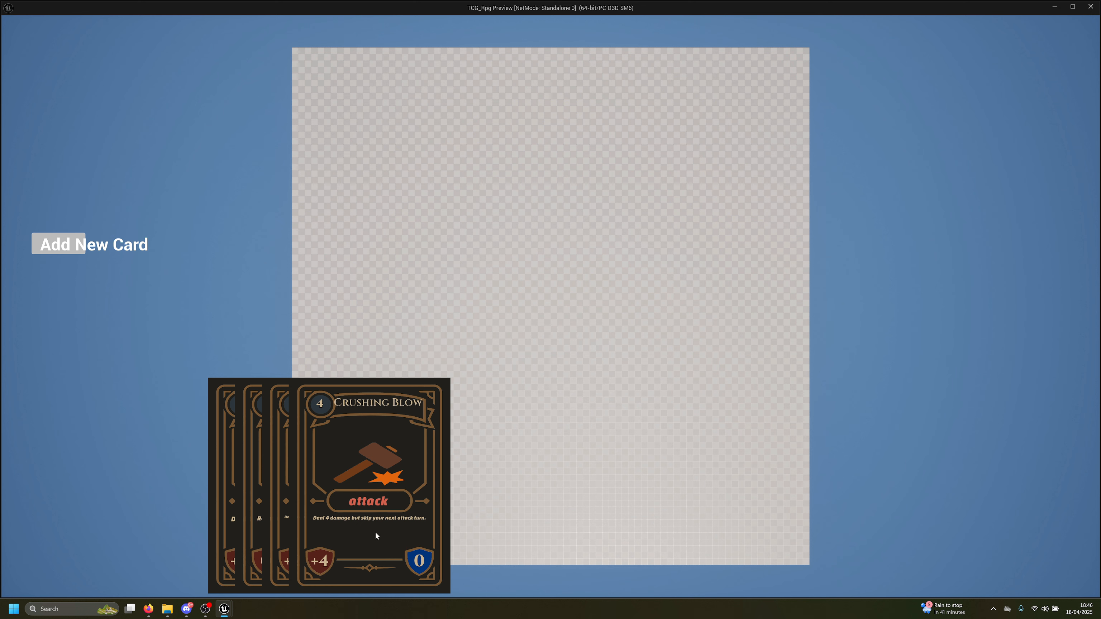
# Deal eight more cards into the preview hand with Add New Card
pyautogui.click(79, 244)
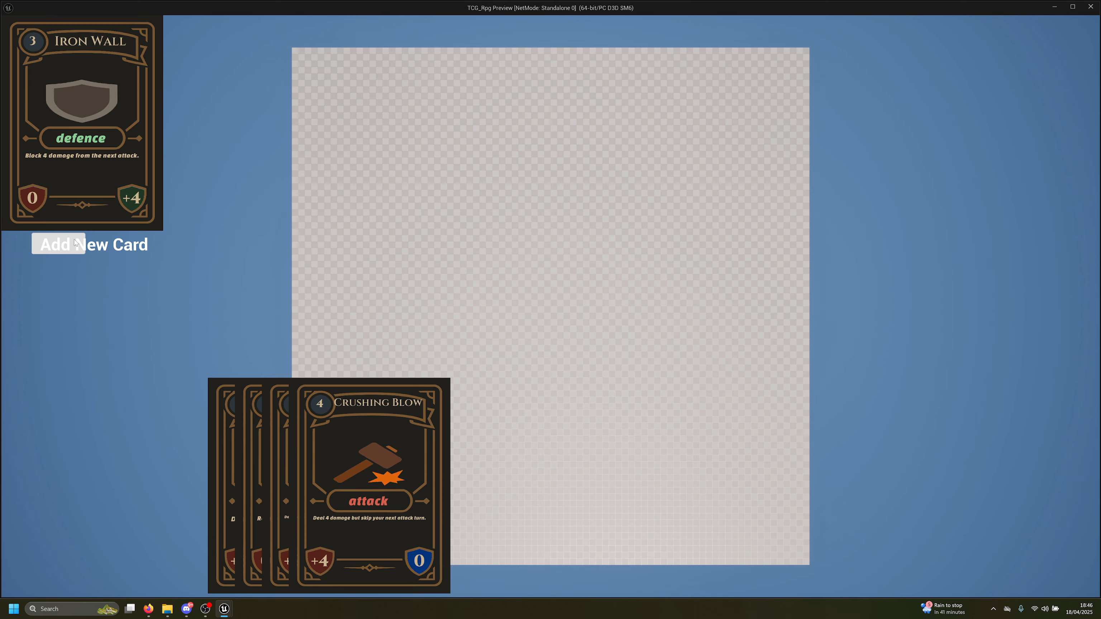
pyautogui.click(77, 244)
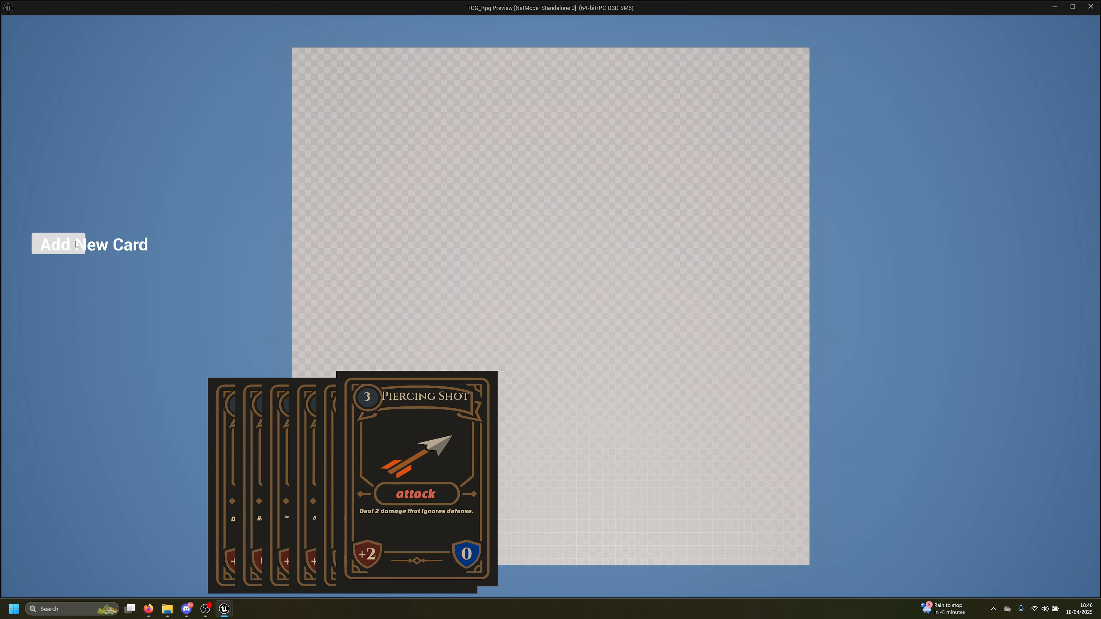
pyautogui.click(76, 244)
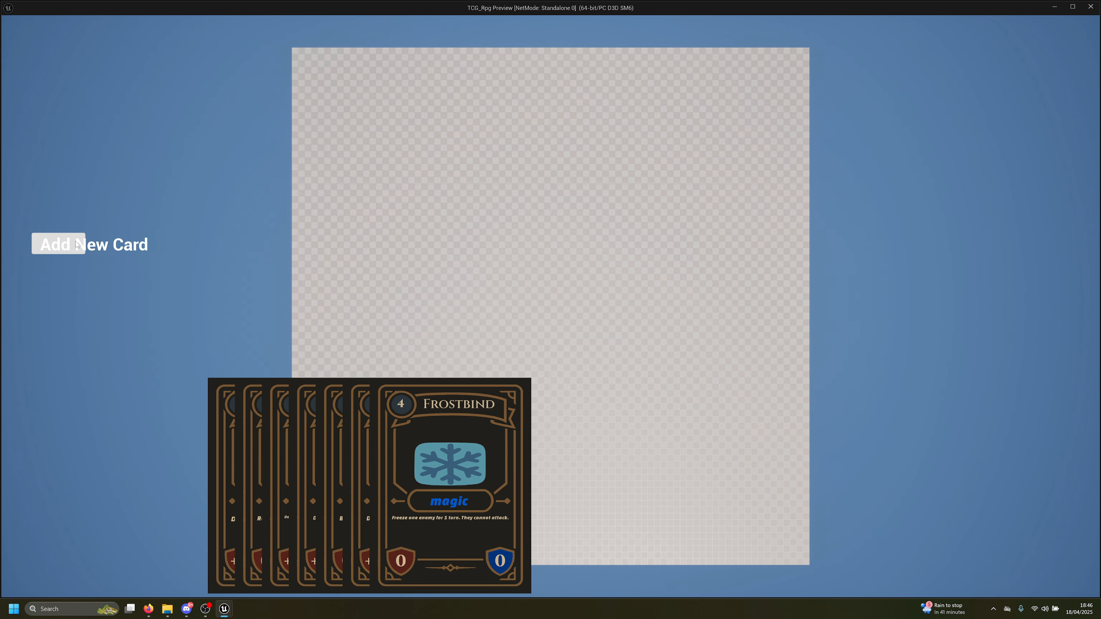
pyautogui.click(77, 244)
pyautogui.click(76, 243)
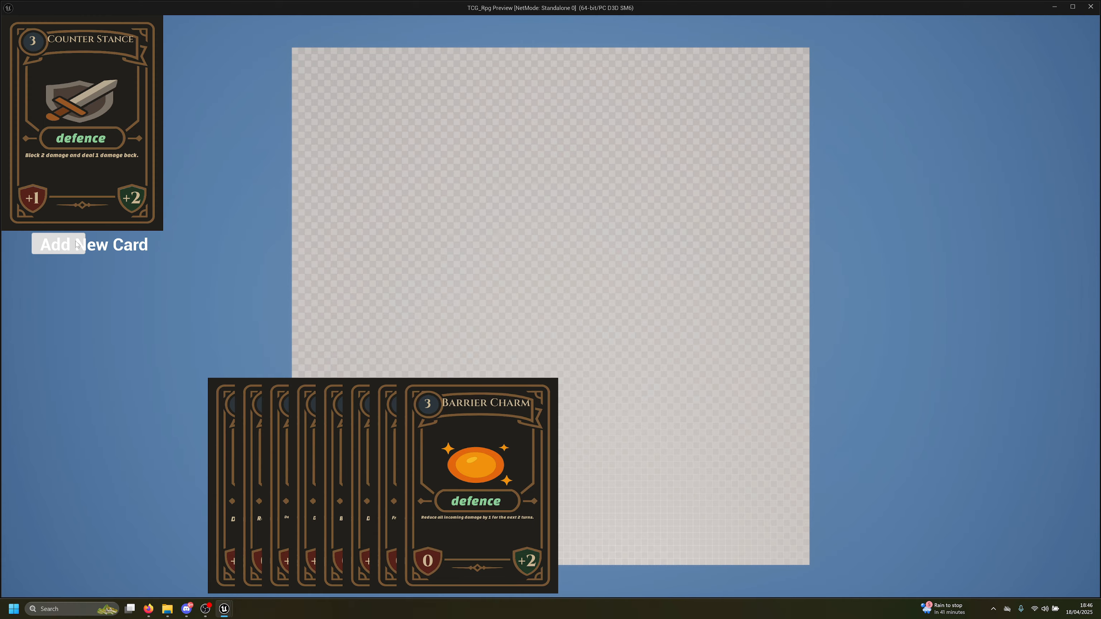
pyautogui.click(77, 243)
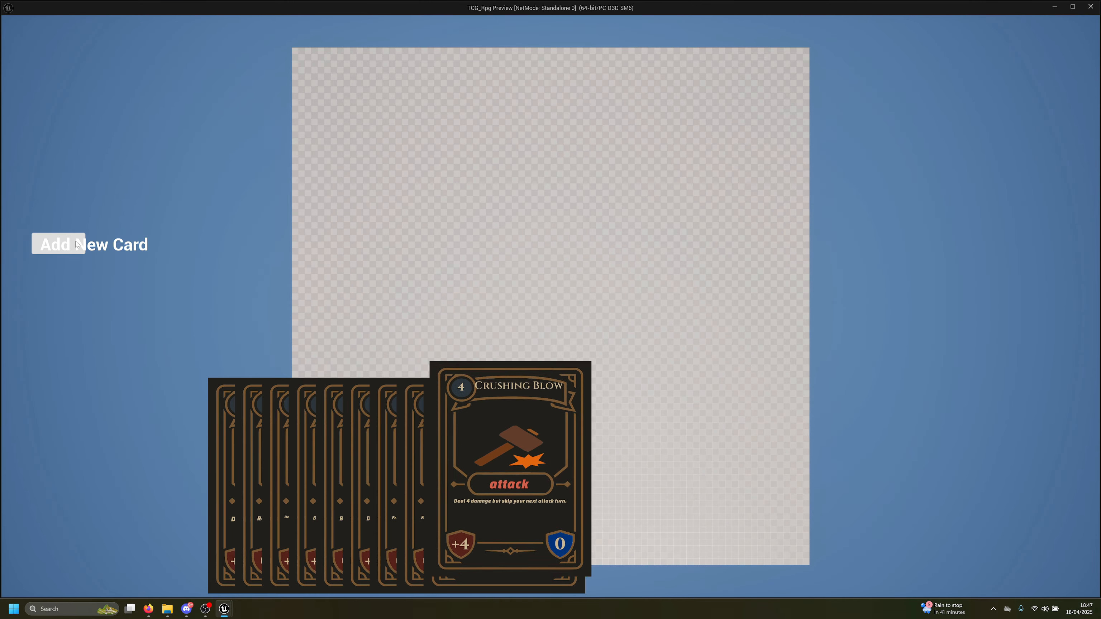
pyautogui.click(77, 244)
pyautogui.click(76, 243)
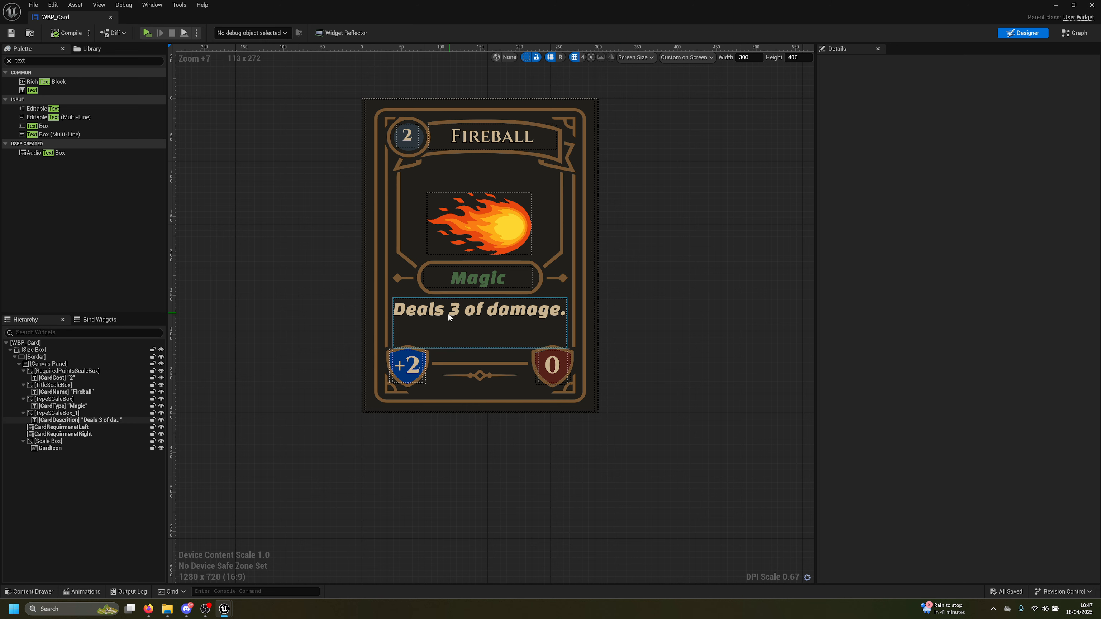
# Wrap the Scale Box holding CardIcon in a new Size Box and select it
pyautogui.click(463, 217)
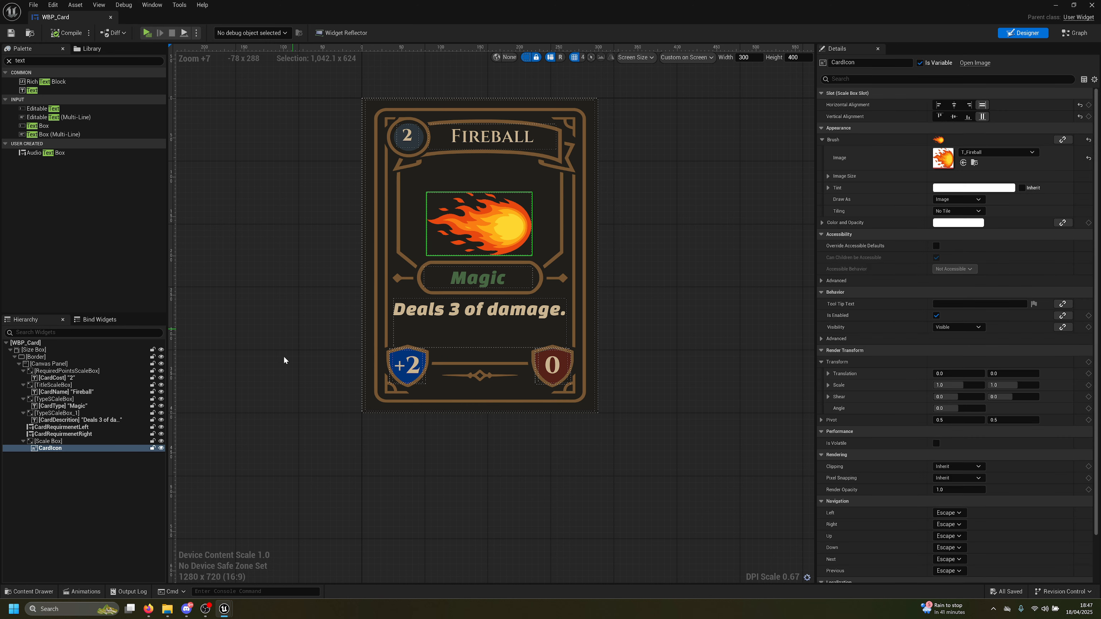
pyautogui.click(68, 442)
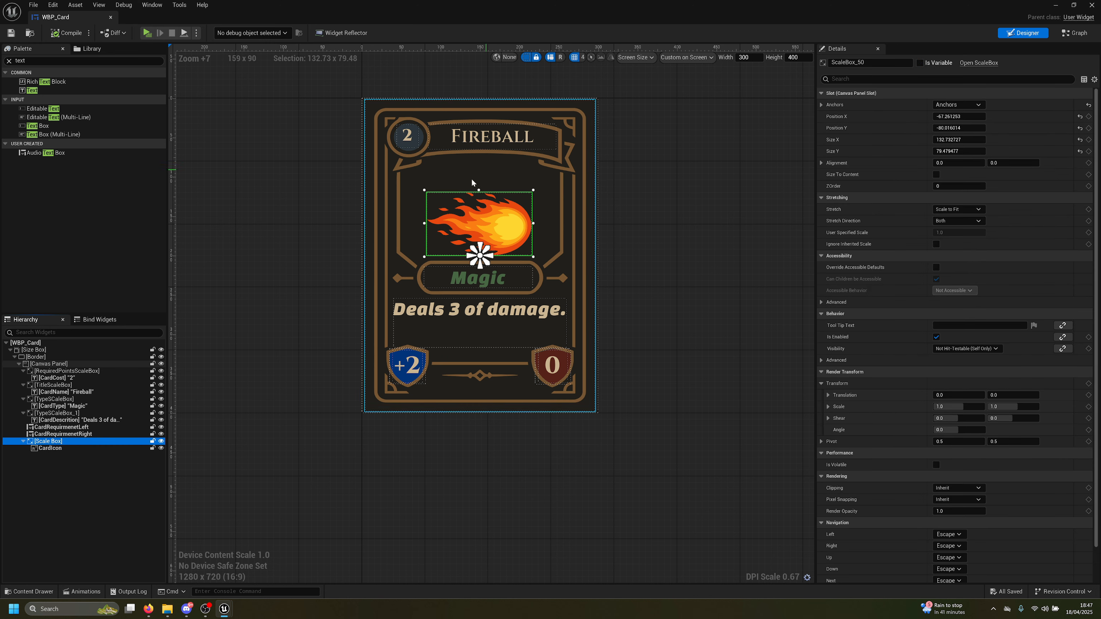
pyautogui.rightClick(58, 442)
pyautogui.moveTo(104, 535)
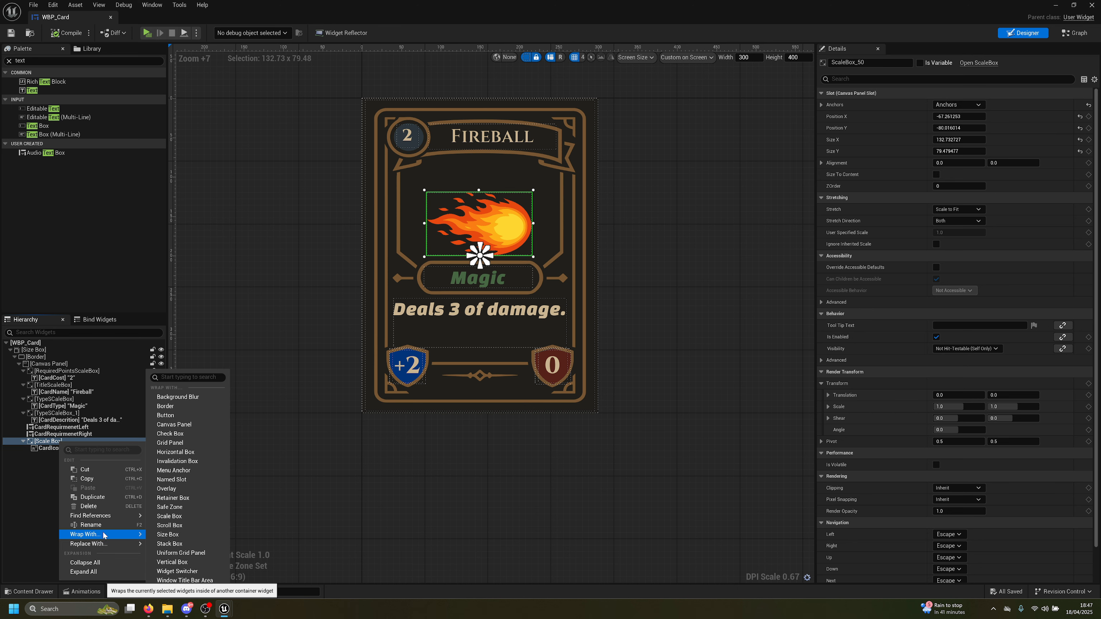
pyautogui.write('s')
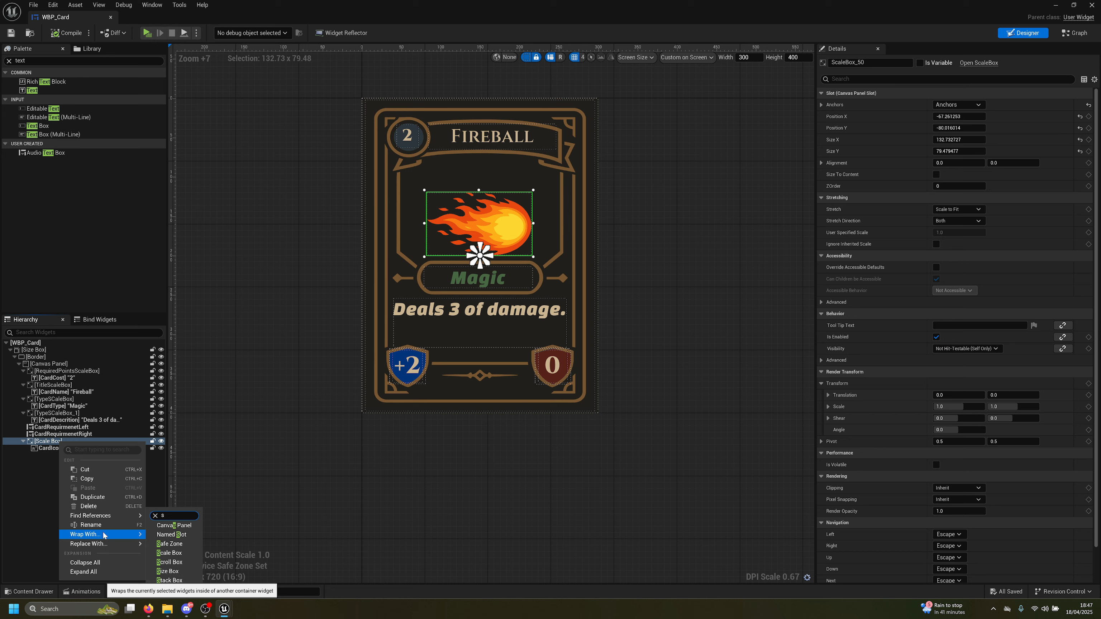
pyautogui.write('ize')
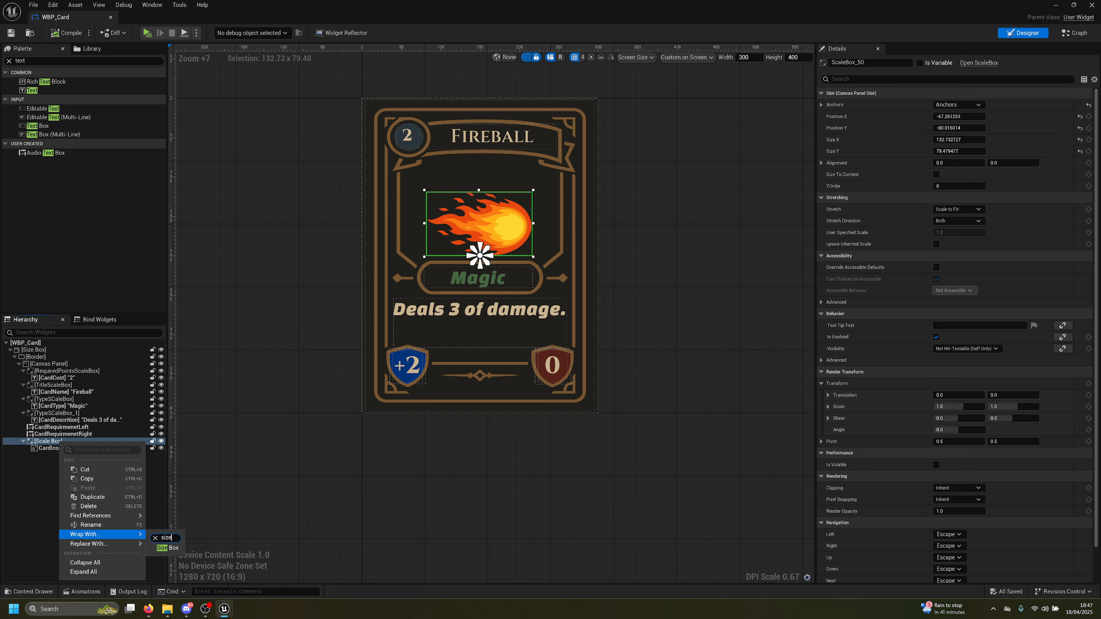
pyautogui.click(170, 548)
pyautogui.click(47, 441)
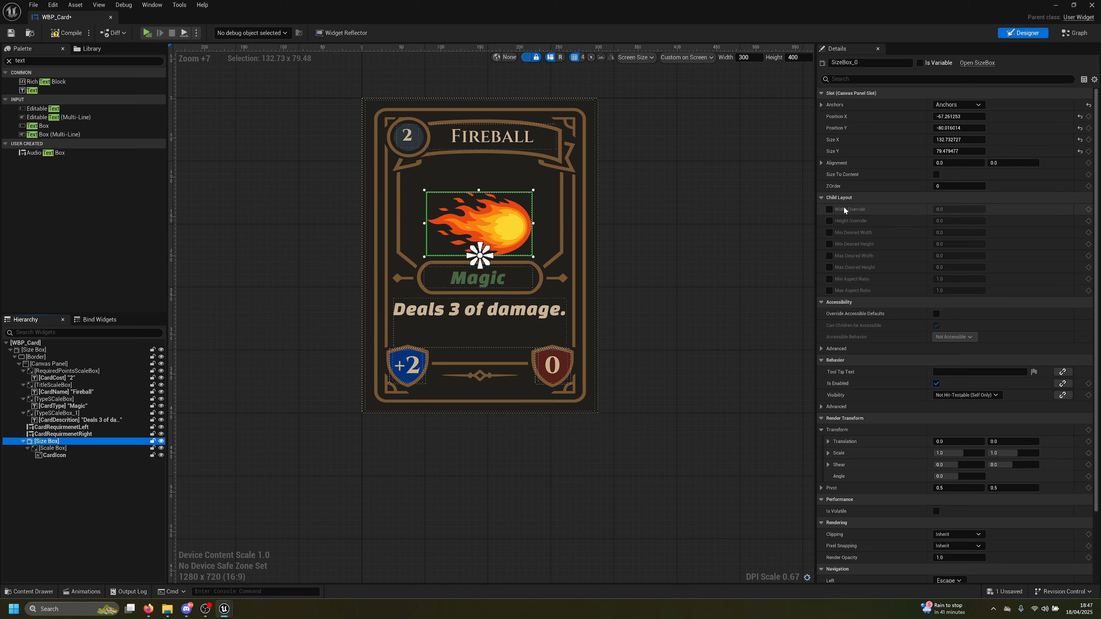
# Enable Size To Content and Width and Height Override on the Size Box, trying width 100
pyautogui.click(829, 209)
pyautogui.click(829, 221)
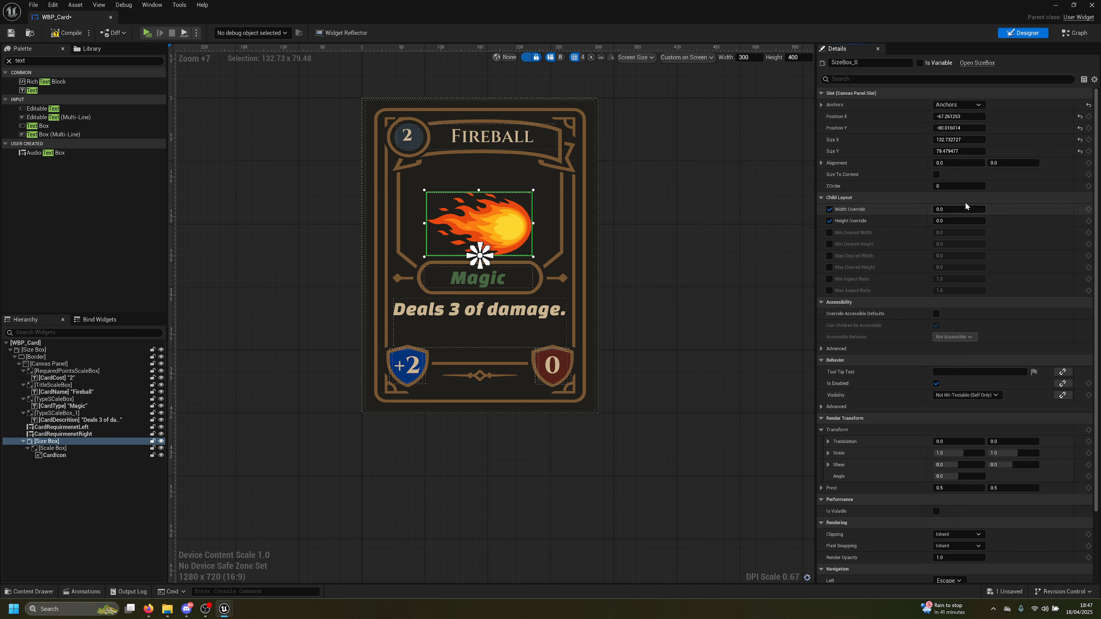
pyautogui.click(935, 175)
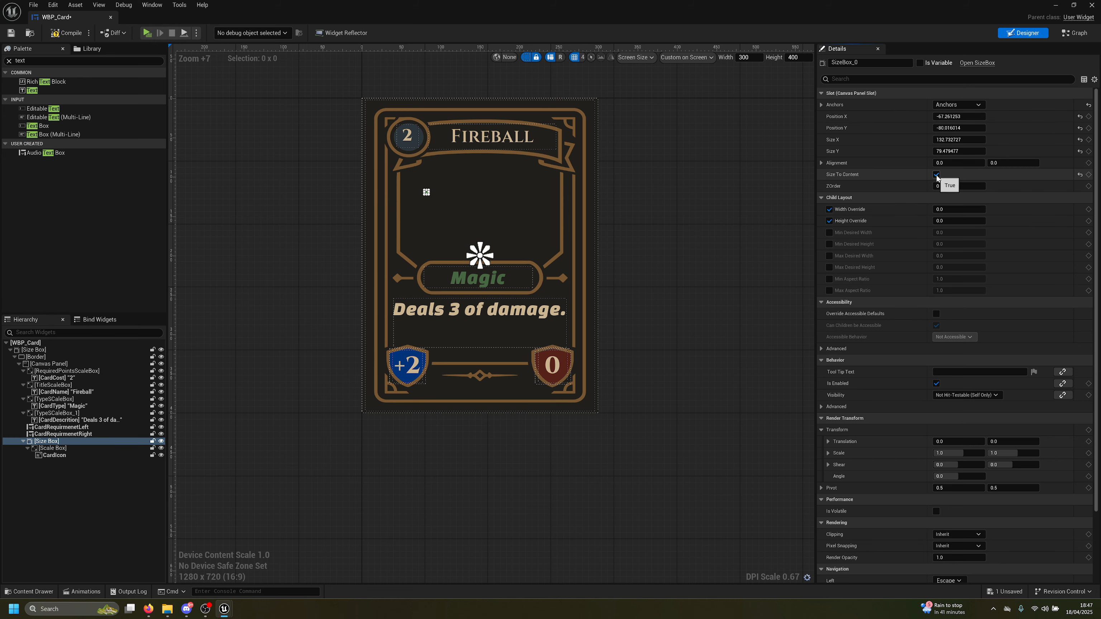
pyautogui.click(936, 174)
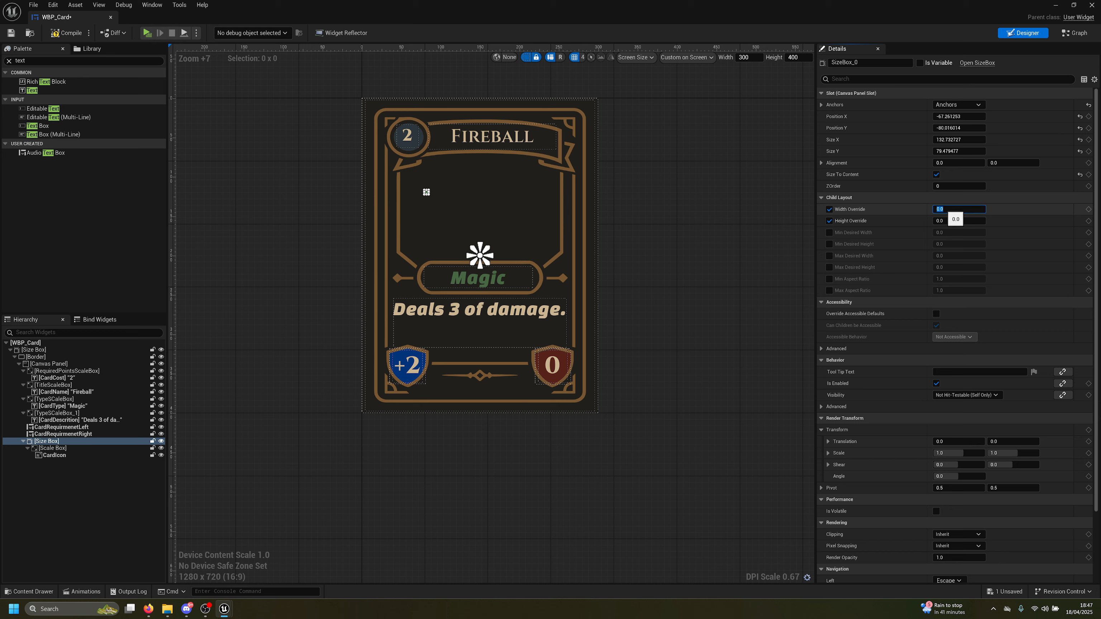
pyautogui.write('100')
pyautogui.press('Return')
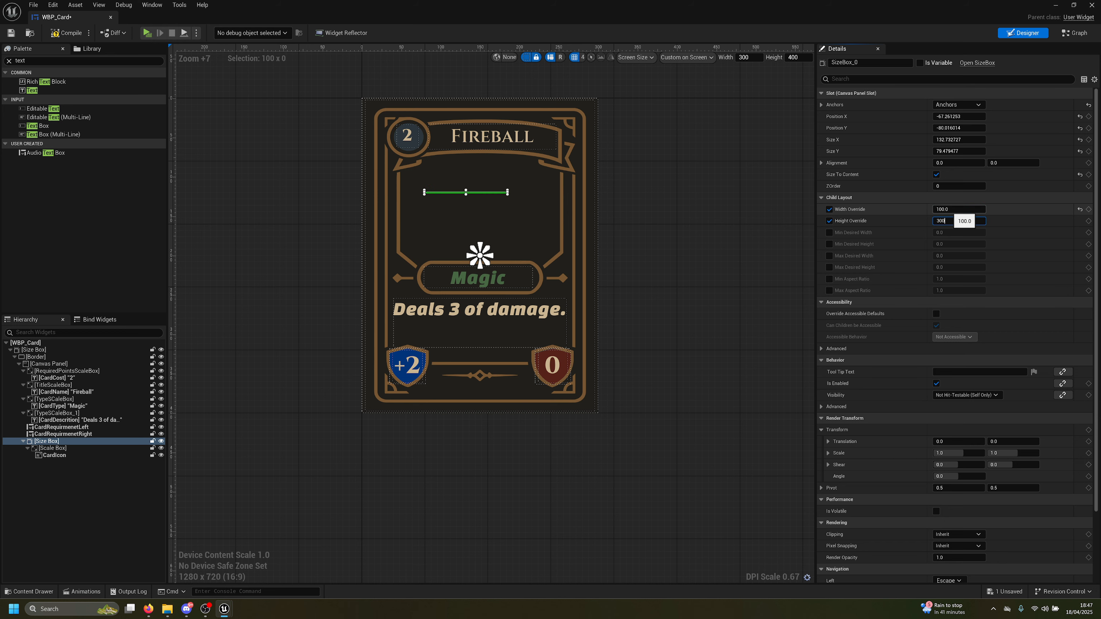
# Try heights of 300 and 150, then settle on a 150 × 150 square and save
pyautogui.write('300')
pyautogui.press('Return')
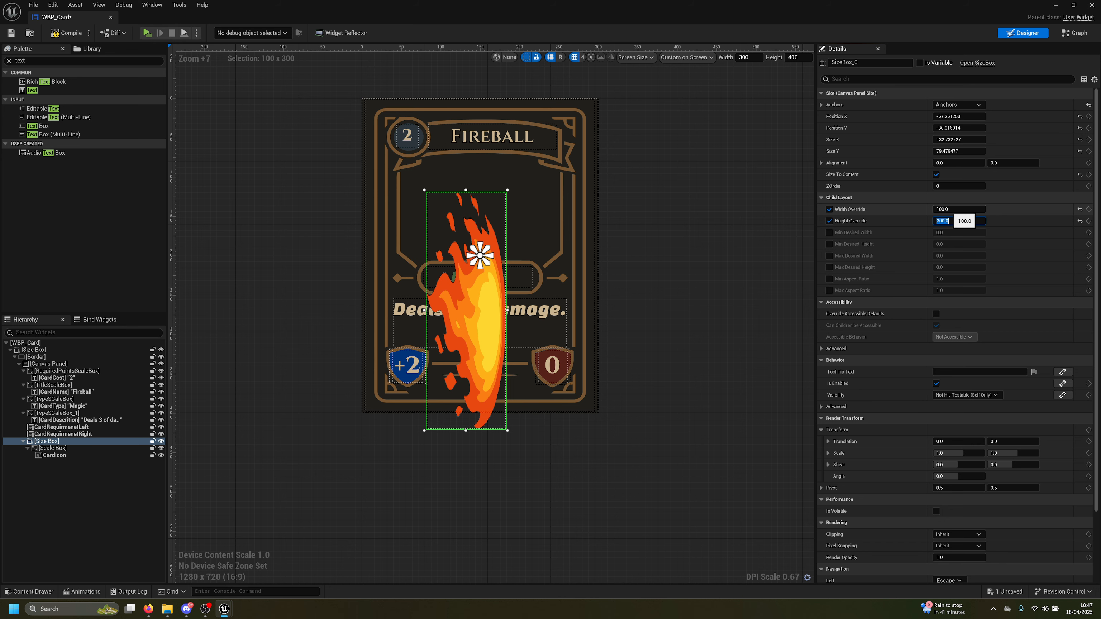
pyautogui.write('150')
pyautogui.press('Return')
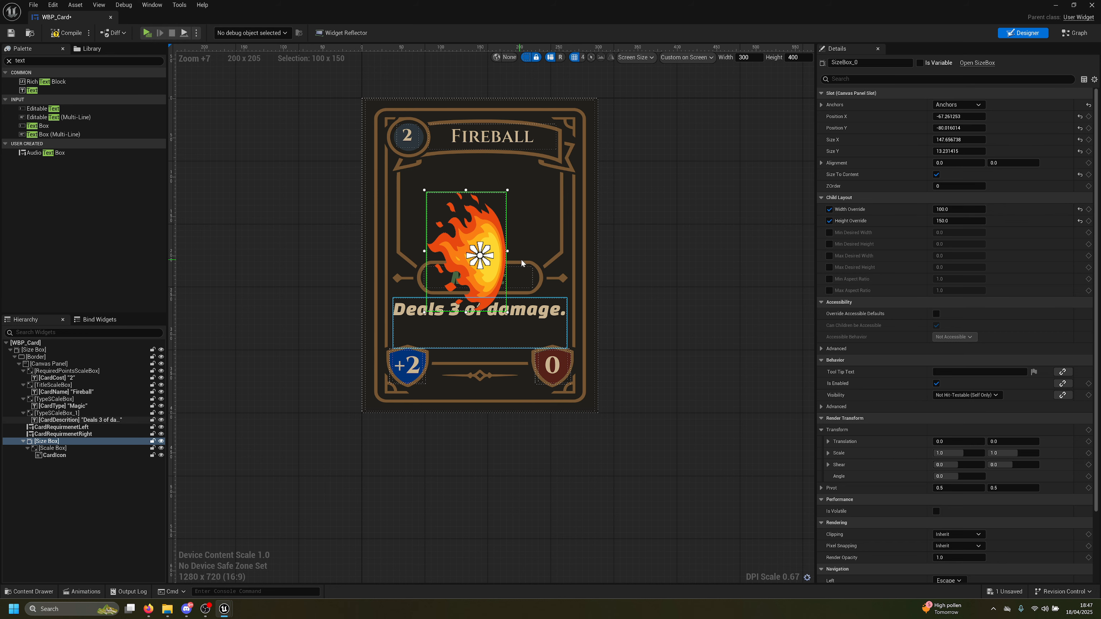
pyautogui.moveTo(959, 221); pyautogui.dragTo(981, 209)
pyautogui.write('15')
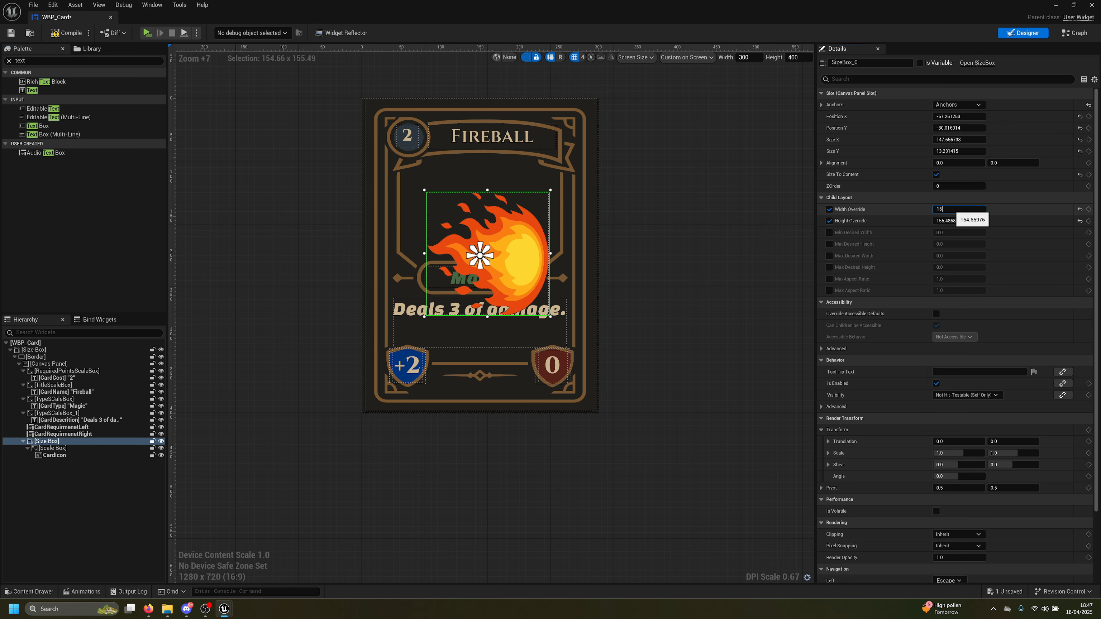
pyautogui.write('0')
pyautogui.press('Return')
pyautogui.press('Return')
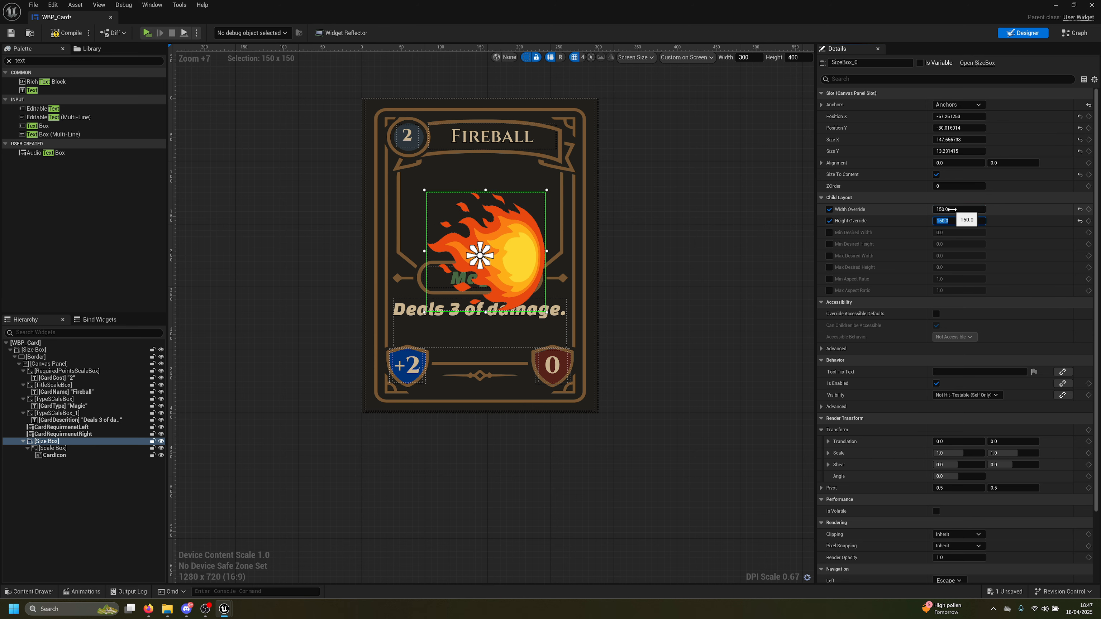
pyautogui.hotkey('ctrl', 's')
# Move the icon box higher on the card and set its overrides to 142 × 142
pyautogui.moveTo(506, 260); pyautogui.dragTo(510, 231)
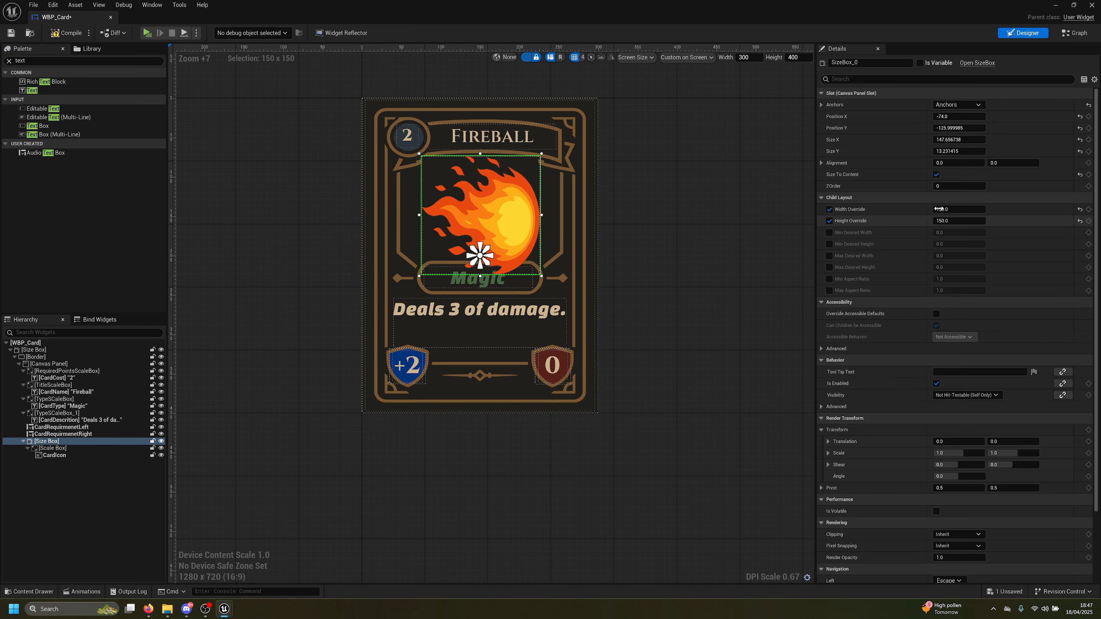
pyautogui.click(958, 209)
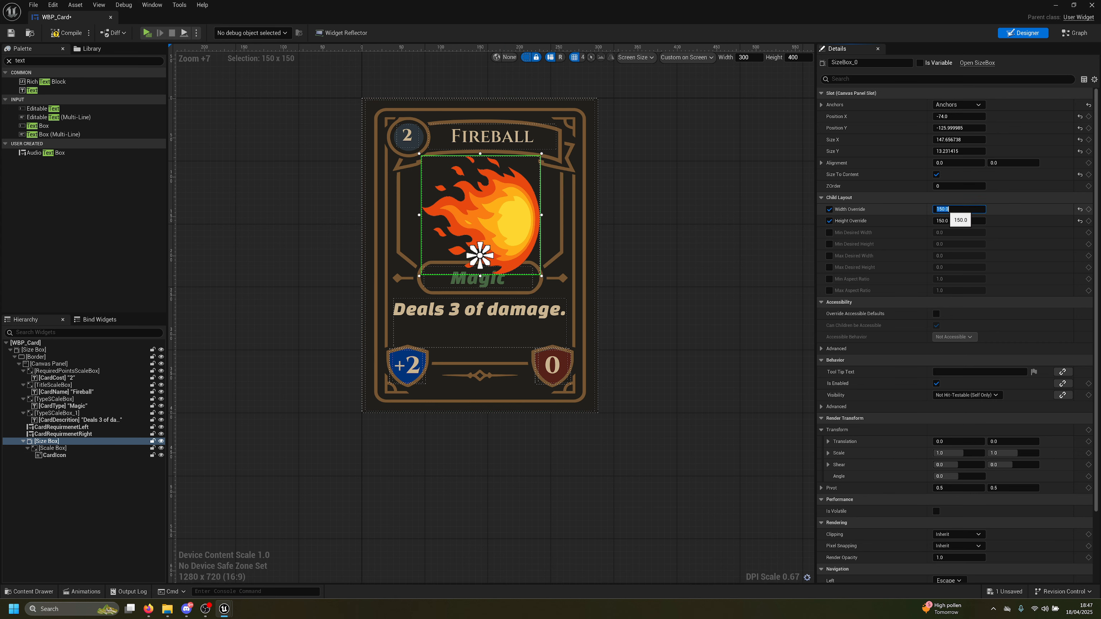
pyautogui.press('Return')
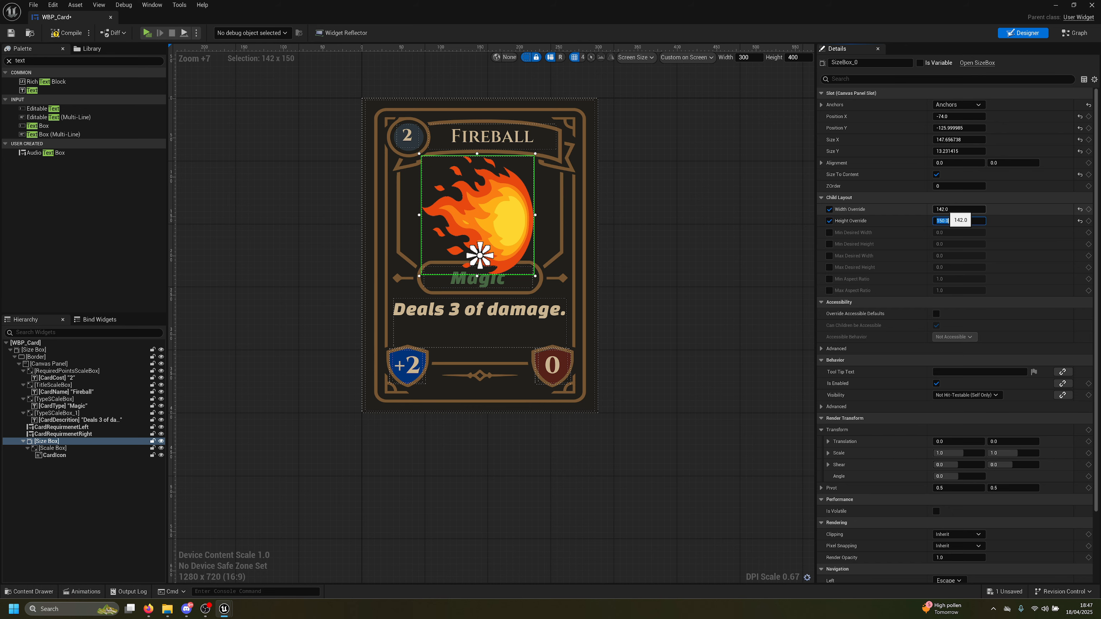
pyautogui.write('142')
pyautogui.press('Return')
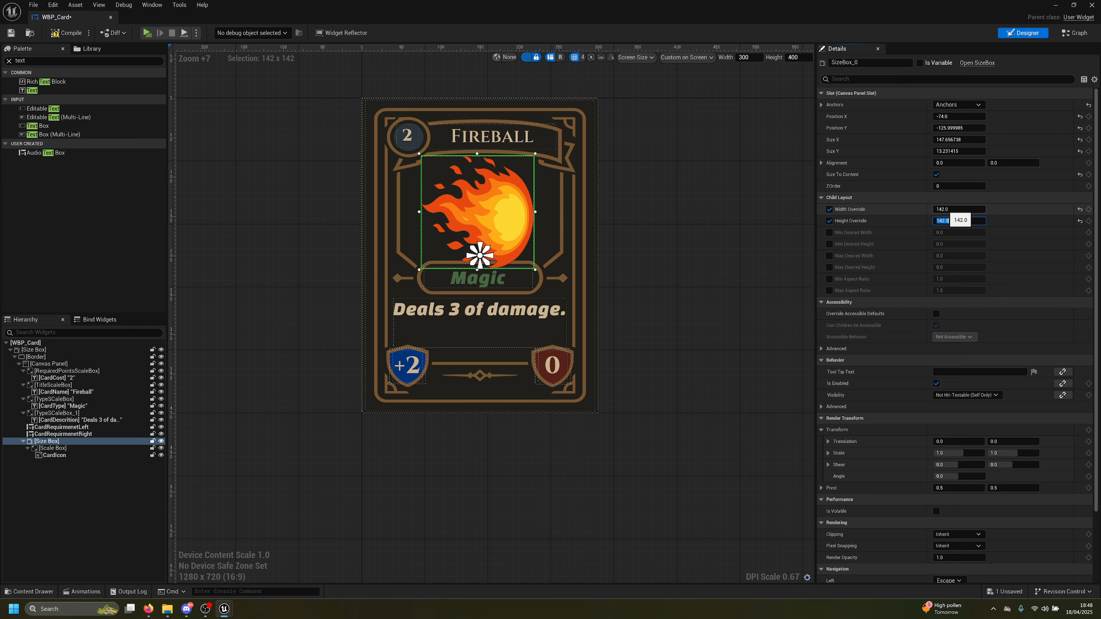
# Test the card in the game preview by dealing four cards
pyautogui.hotkey('alt', 'p')
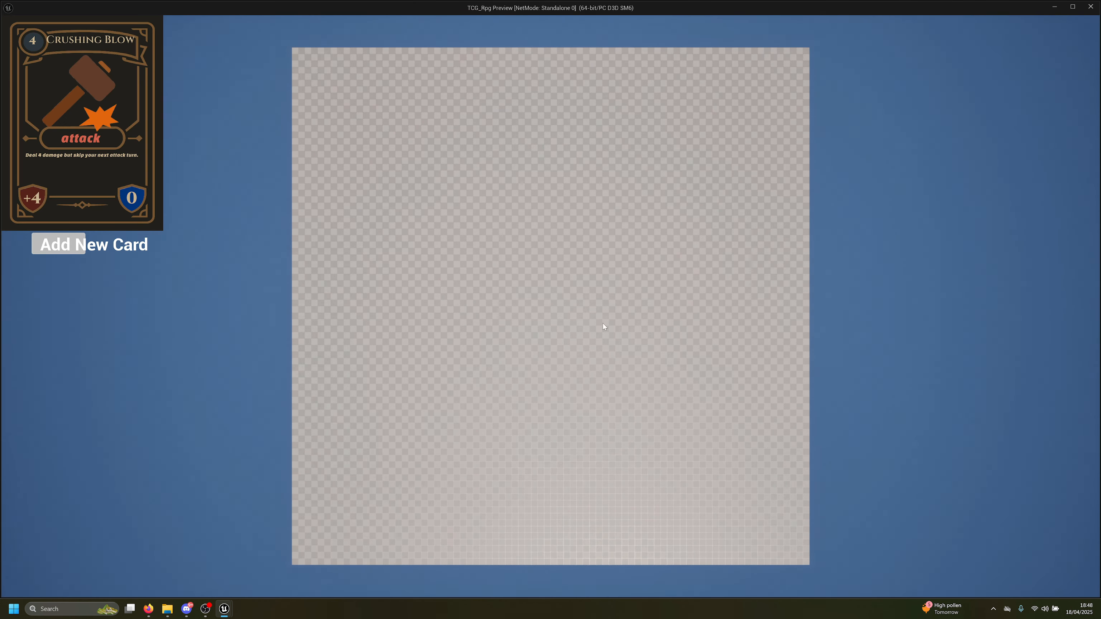
pyautogui.click(64, 252)
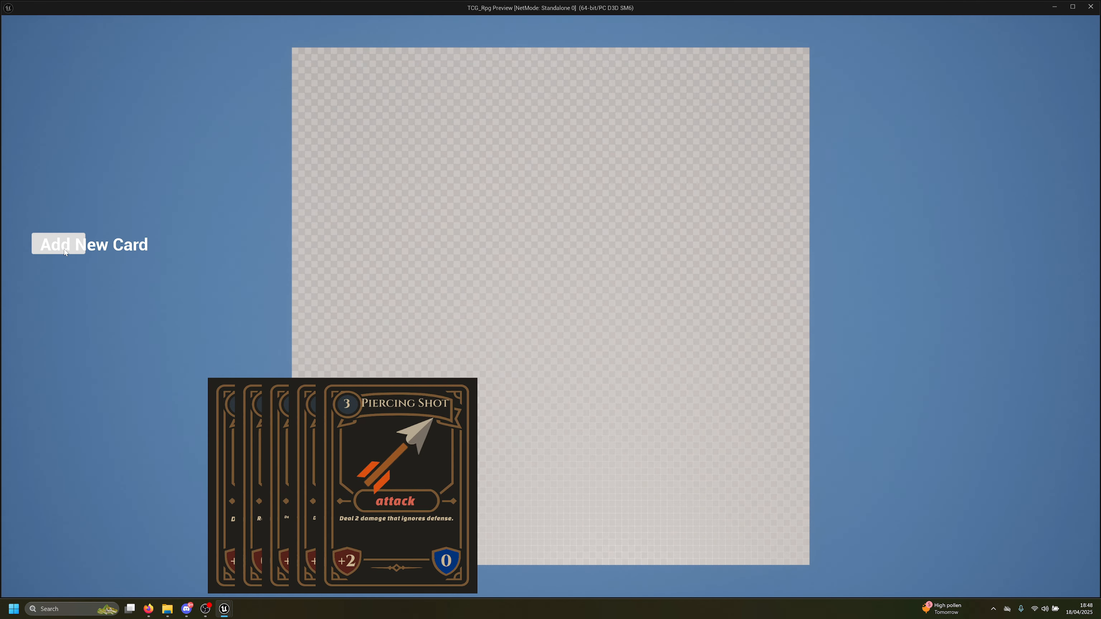
pyautogui.click(65, 252)
pyautogui.click(64, 251)
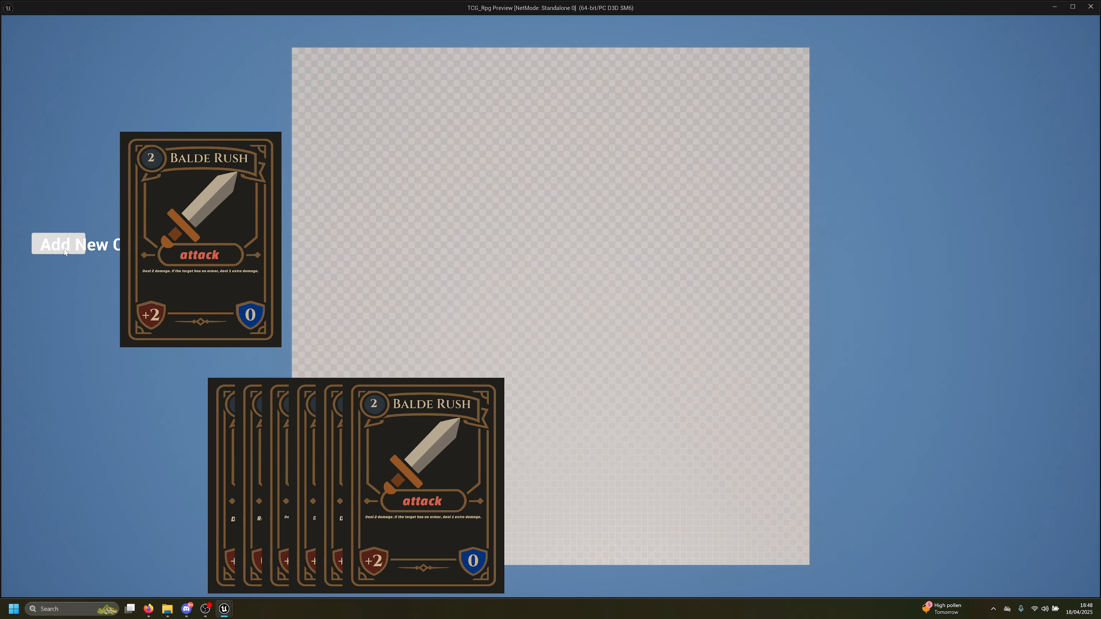
pyautogui.click(64, 252)
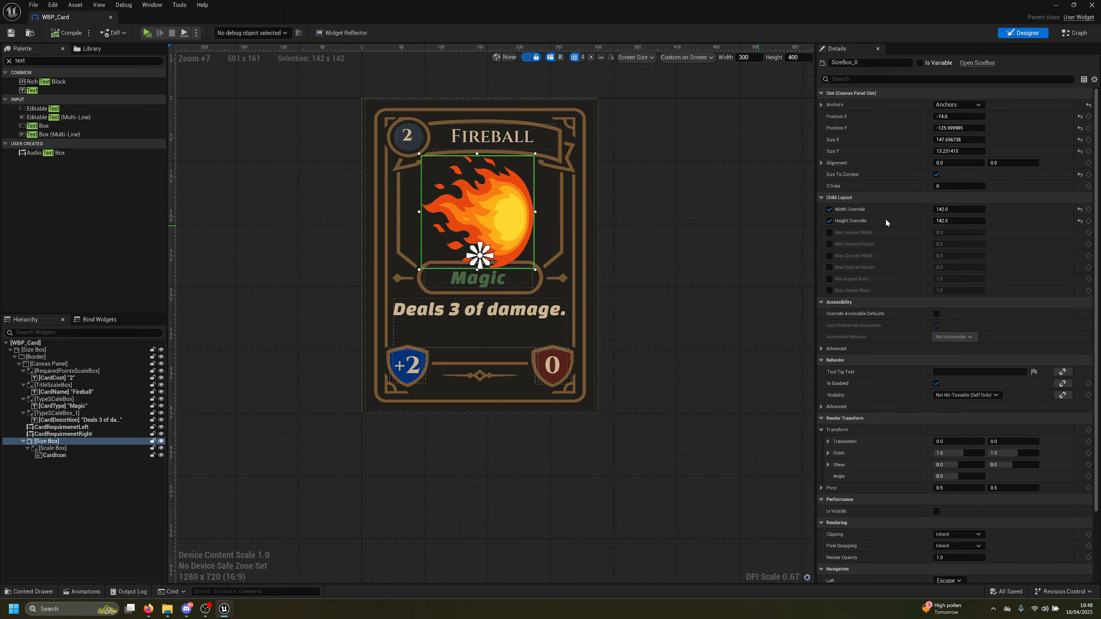
# Set the icon box's width and height overrides to 125 and nudge it on the card
pyautogui.click(950, 209)
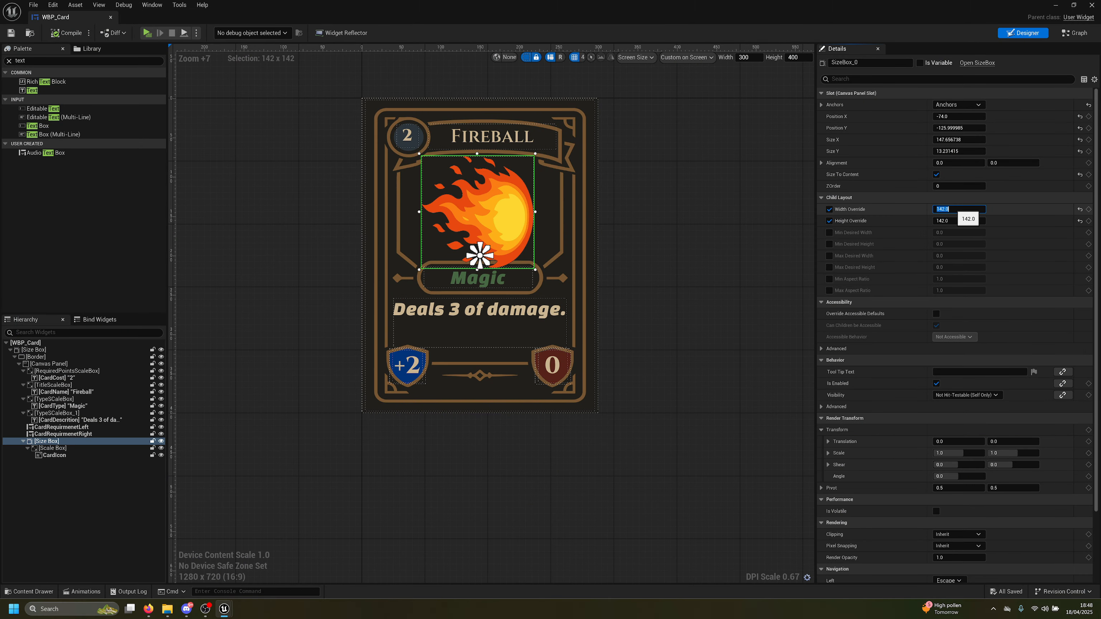
pyautogui.write('125')
pyautogui.press('Return')
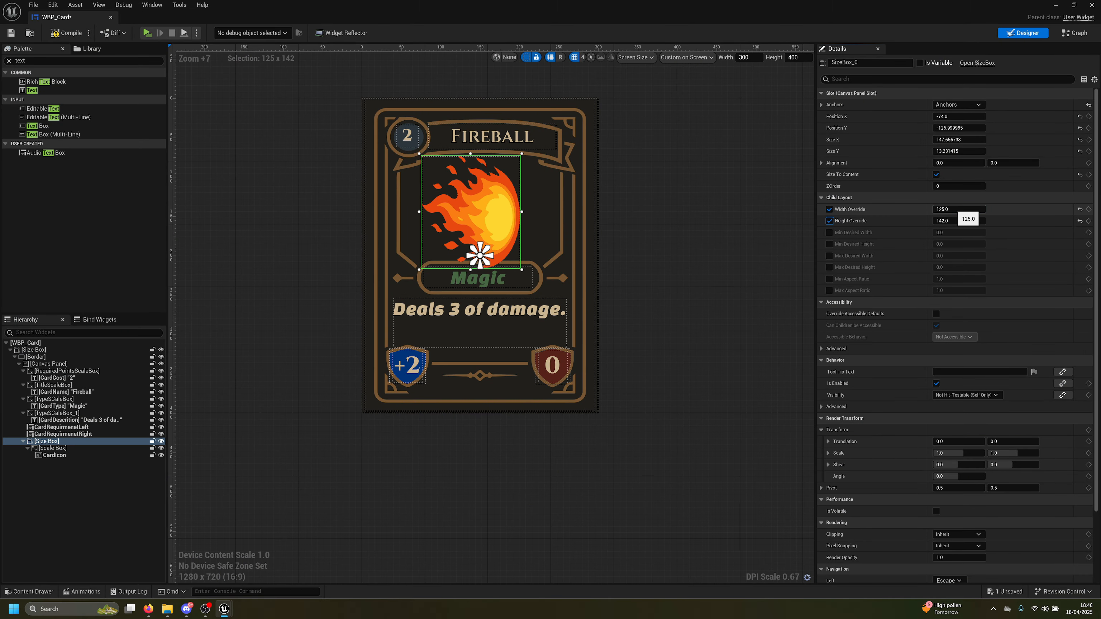
pyautogui.press('Return')
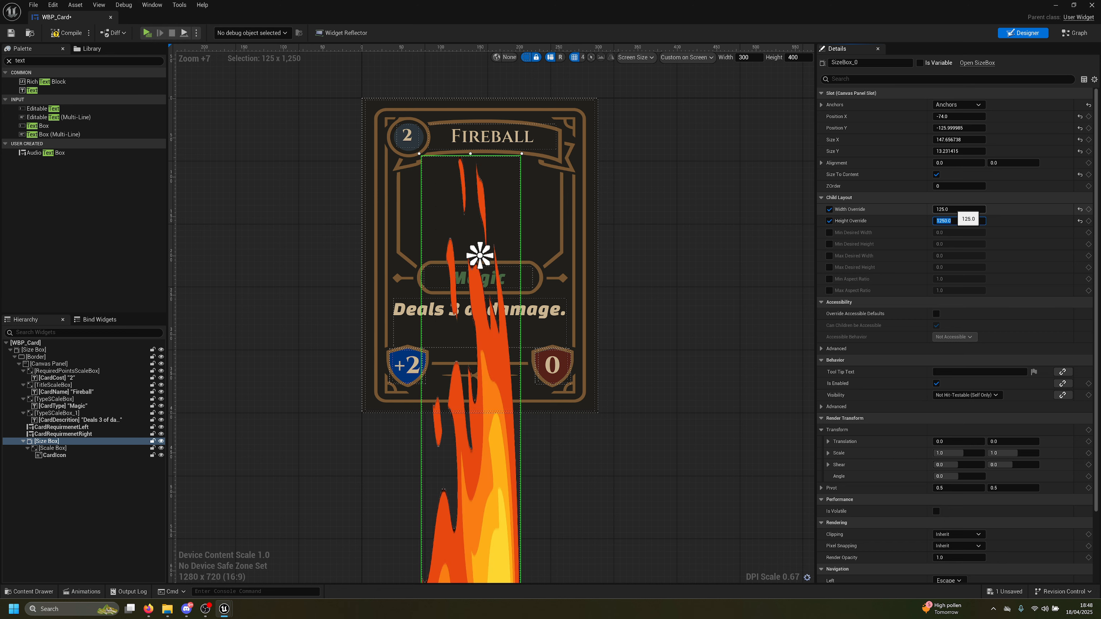
pyautogui.press('Return')
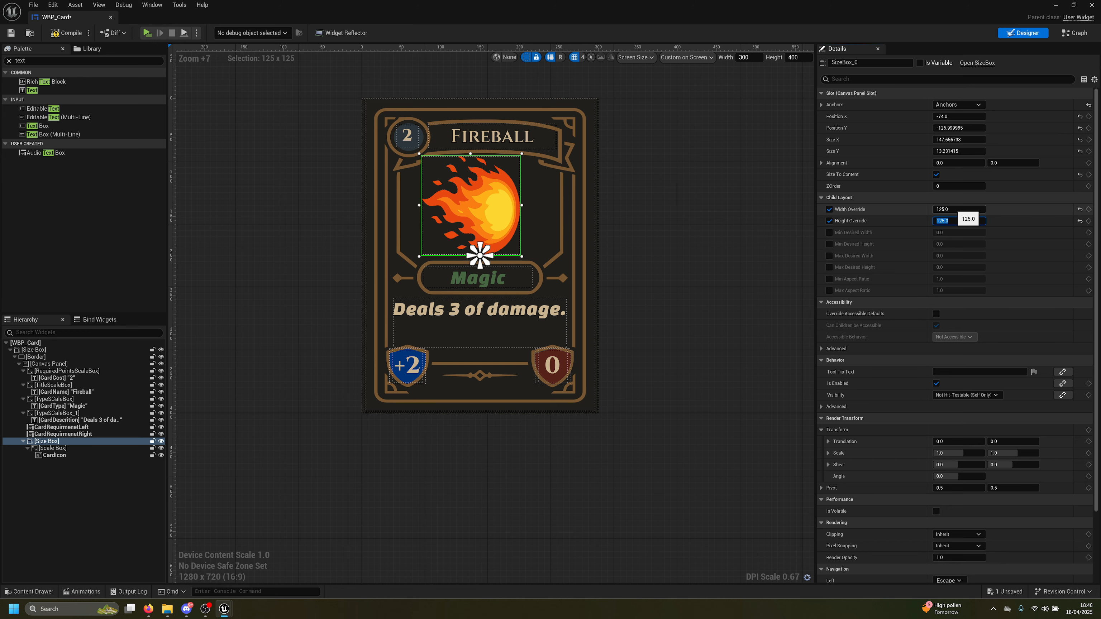
pyautogui.moveTo(494, 194); pyautogui.dragTo(488, 192)
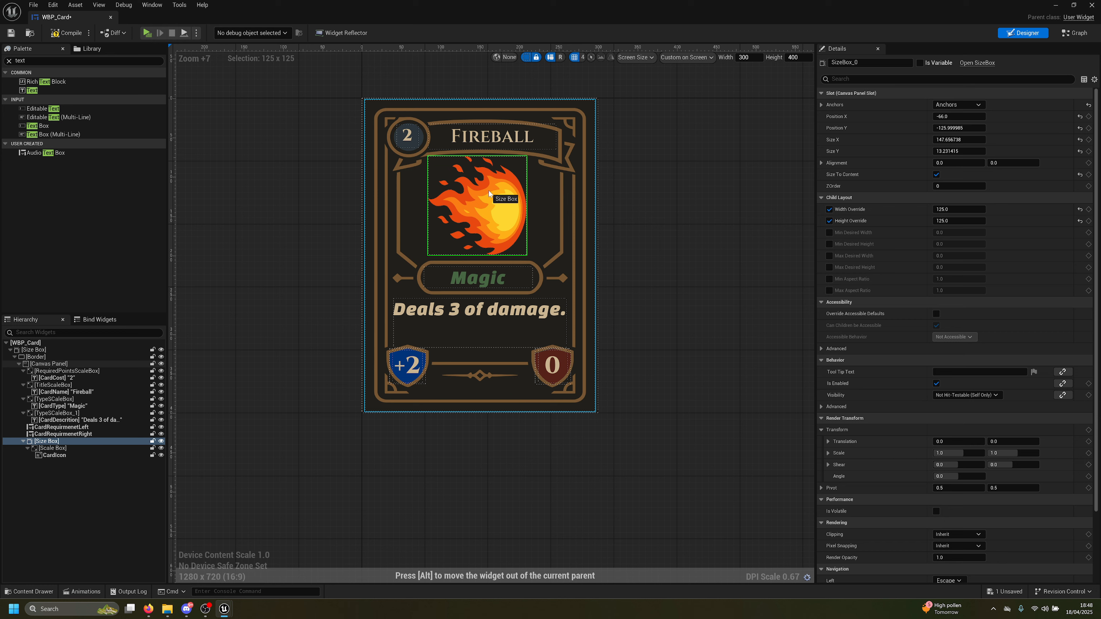
# Set the icon box's Position X and Y to 0
pyautogui.click(949, 116)
pyautogui.write('0')
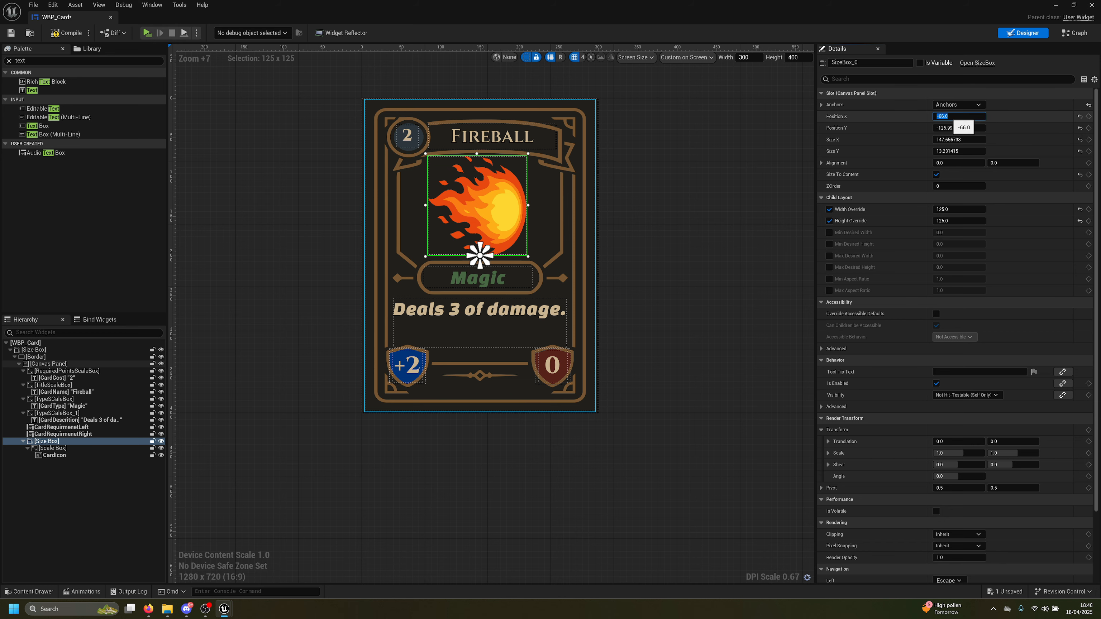
pyautogui.press('Tab')
pyautogui.write('0')
pyautogui.press('Return')
pyautogui.press('Tab')
pyautogui.press('Tab')
pyautogui.press('Tab')
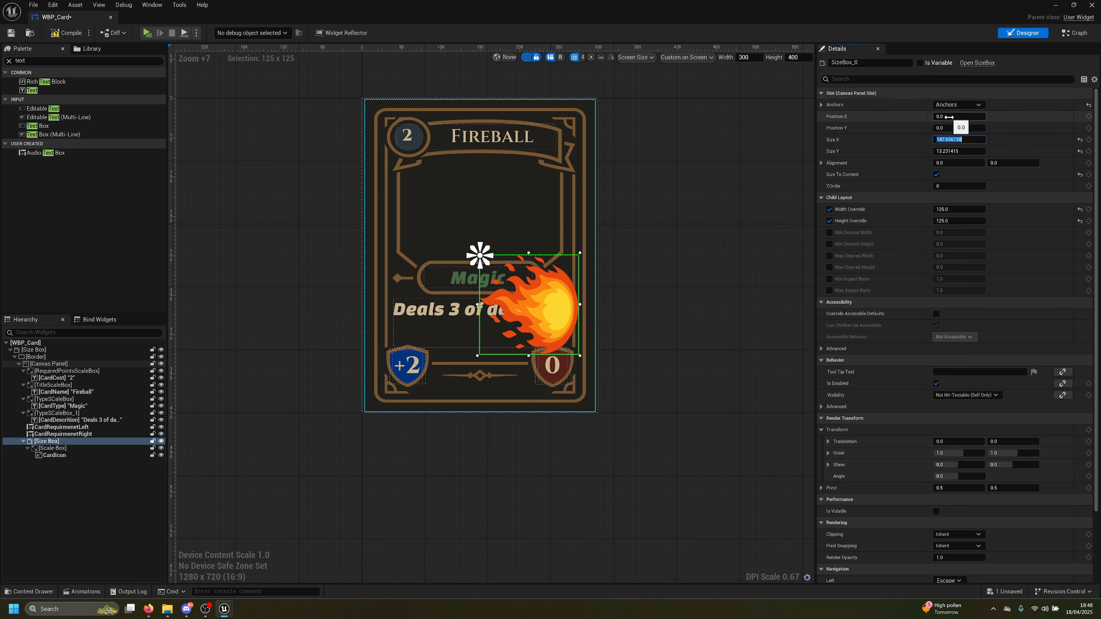
# Set the icon box's alignment to 0.5, 1.0, save the widget, and launch the preview
pyautogui.write('1')
pyautogui.press('Return')
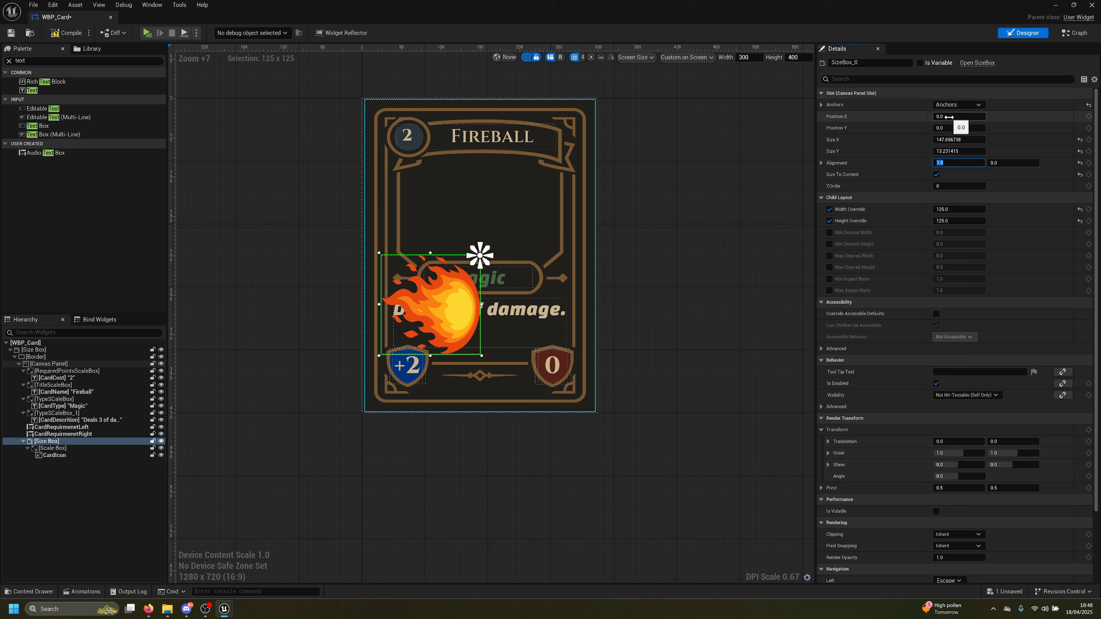
pyautogui.write('1')
pyautogui.press('Return')
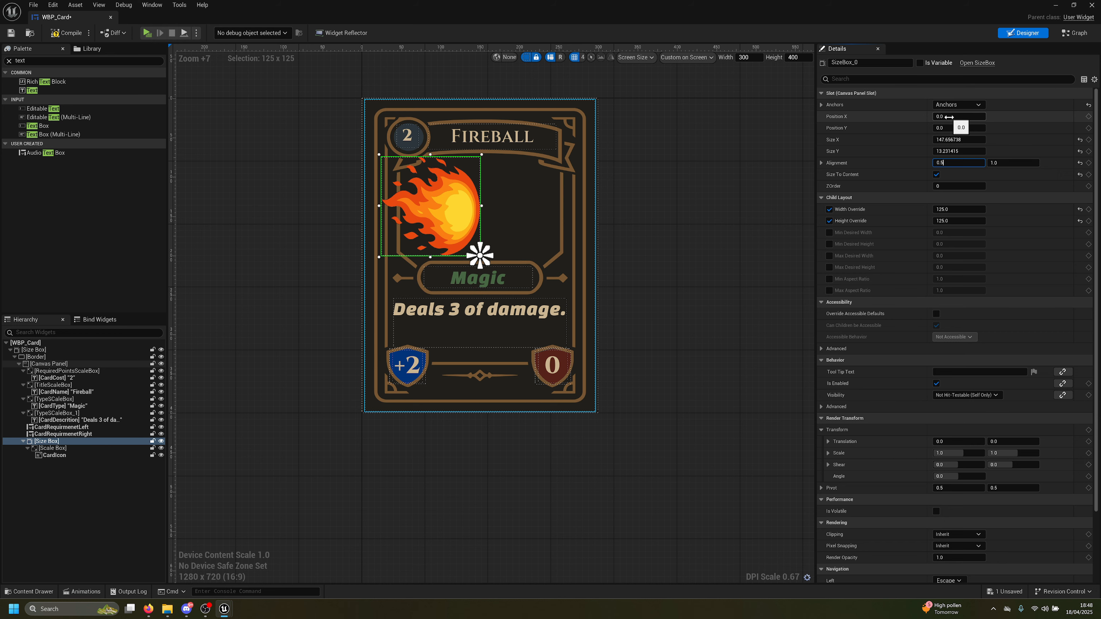
pyautogui.write('0.5')
pyautogui.press('Return')
pyautogui.hotkey('ctrl', 's')
pyautogui.hotkey('alt', 'p')
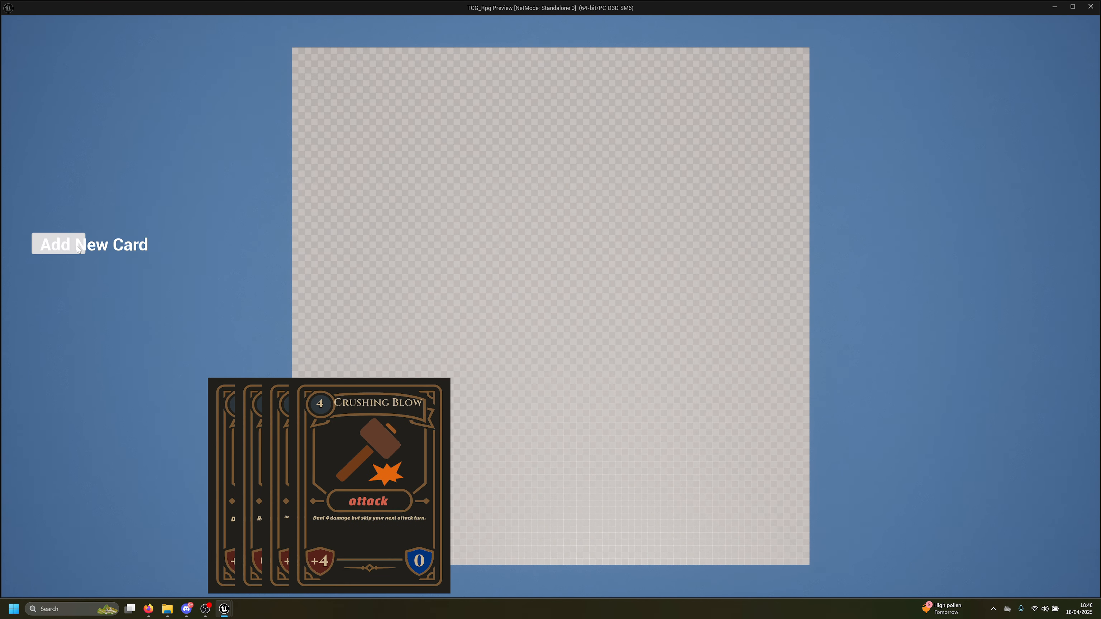
# Deal five more cards in the preview, then close it and select the Fireball title
pyautogui.click(58, 244)
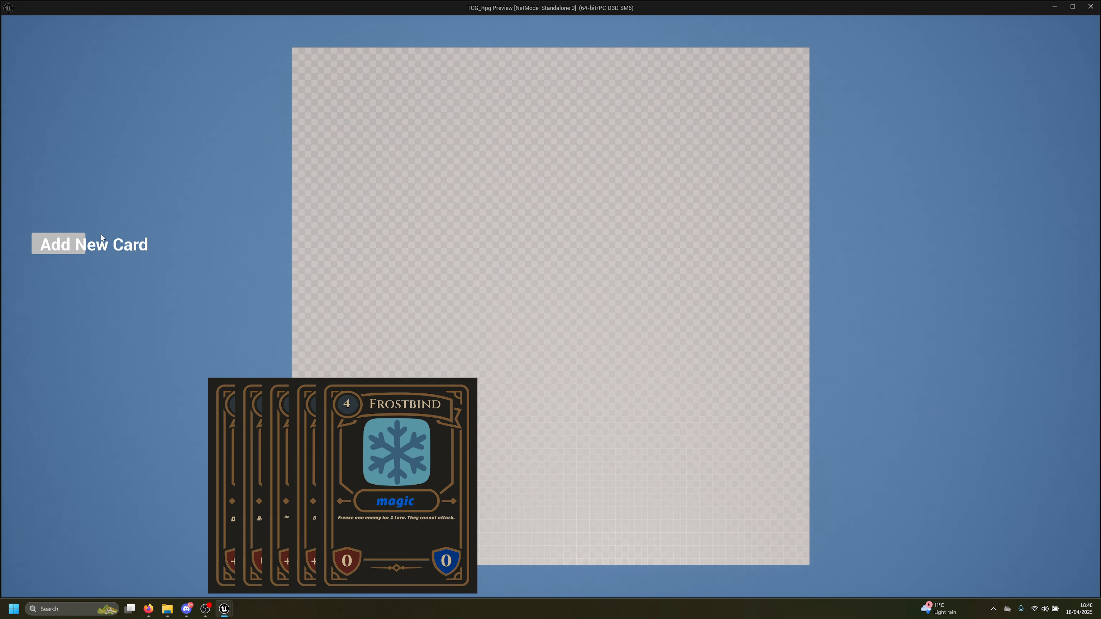
pyautogui.click(74, 246)
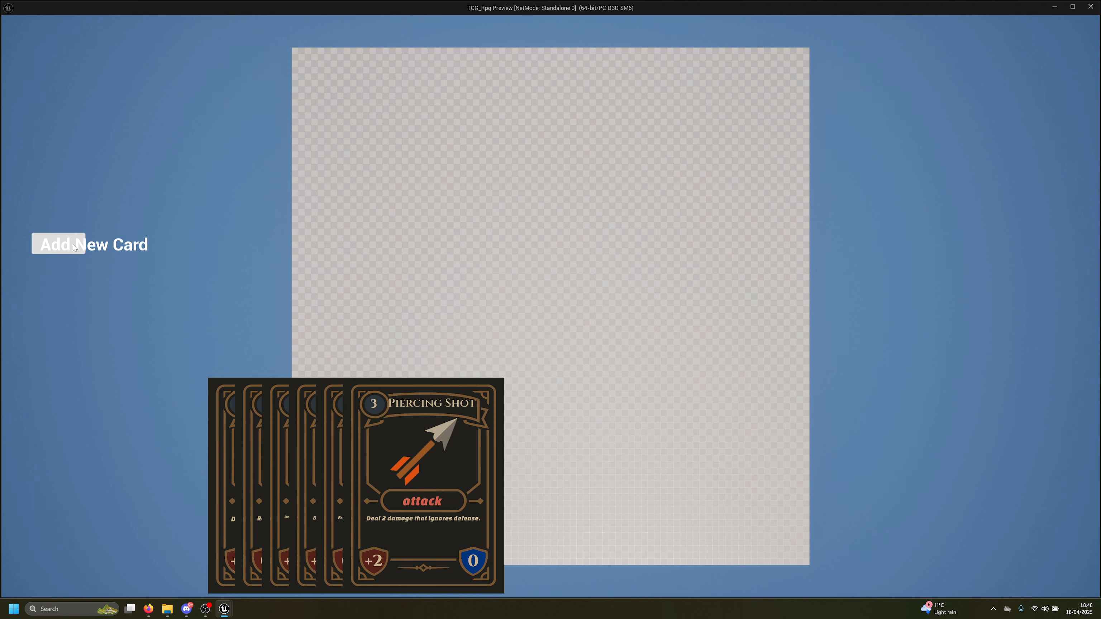
pyautogui.click(74, 246)
pyautogui.click(74, 246)
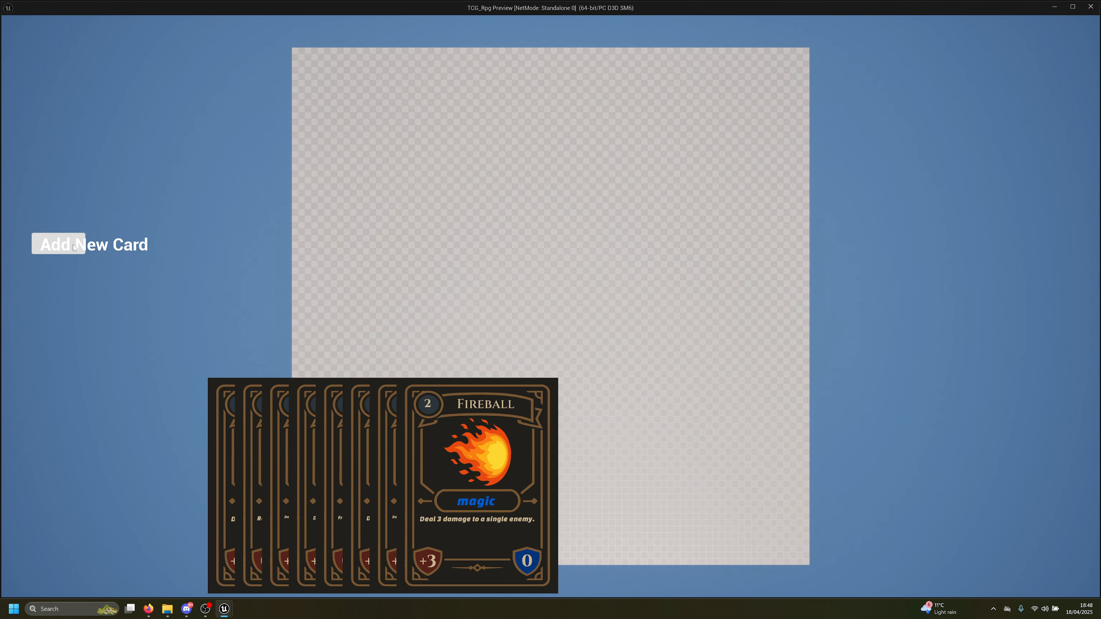
pyautogui.click(74, 246)
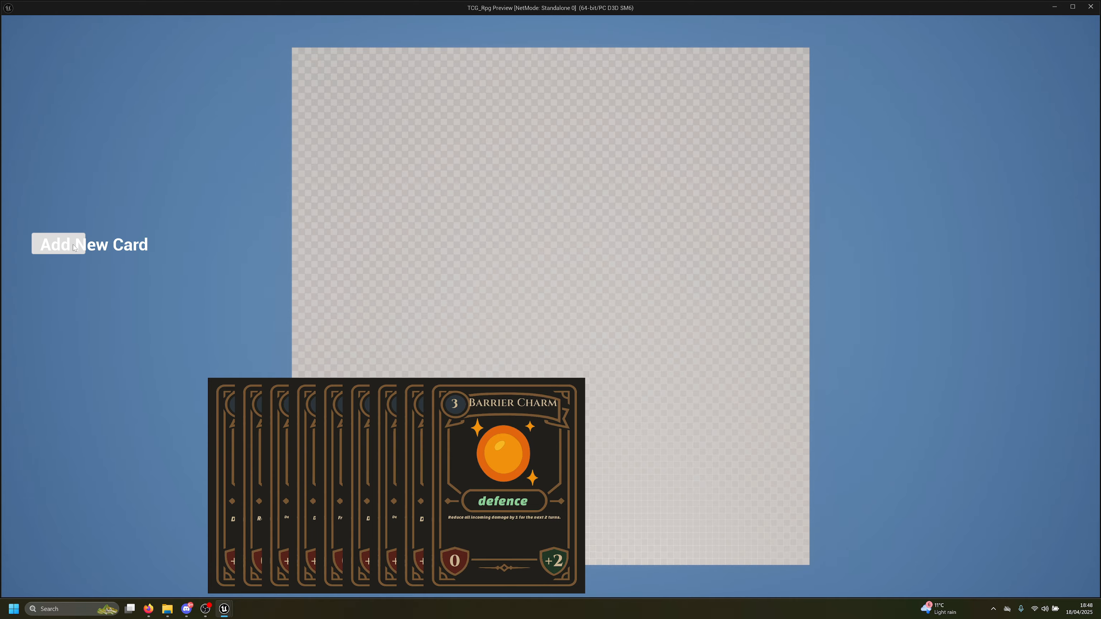
pyautogui.press('Escape')
pyautogui.click(497, 137)
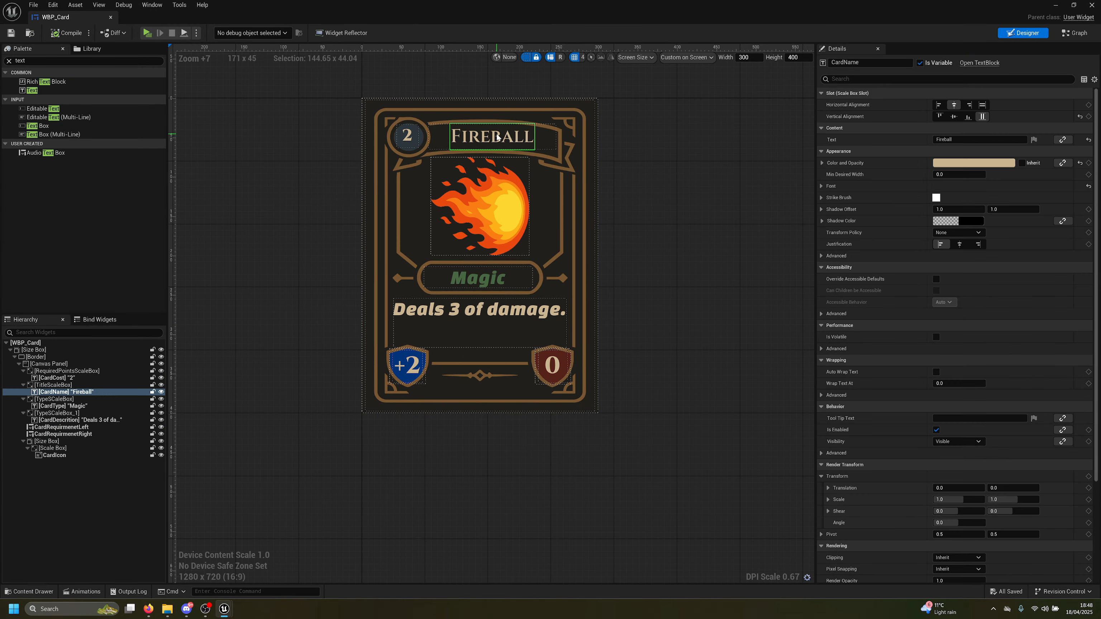
# Lower the TitleScaleBox to Y 17.46 with width 160.85, save, and check it in the preview
pyautogui.click(52, 385)
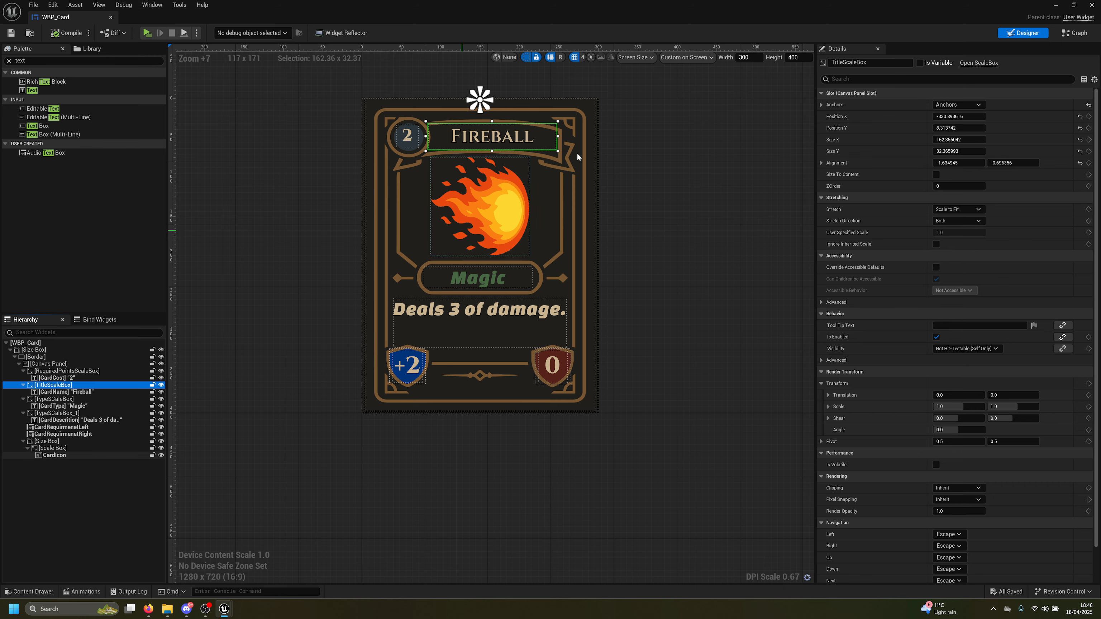
pyautogui.scroll(8, 577, 157)
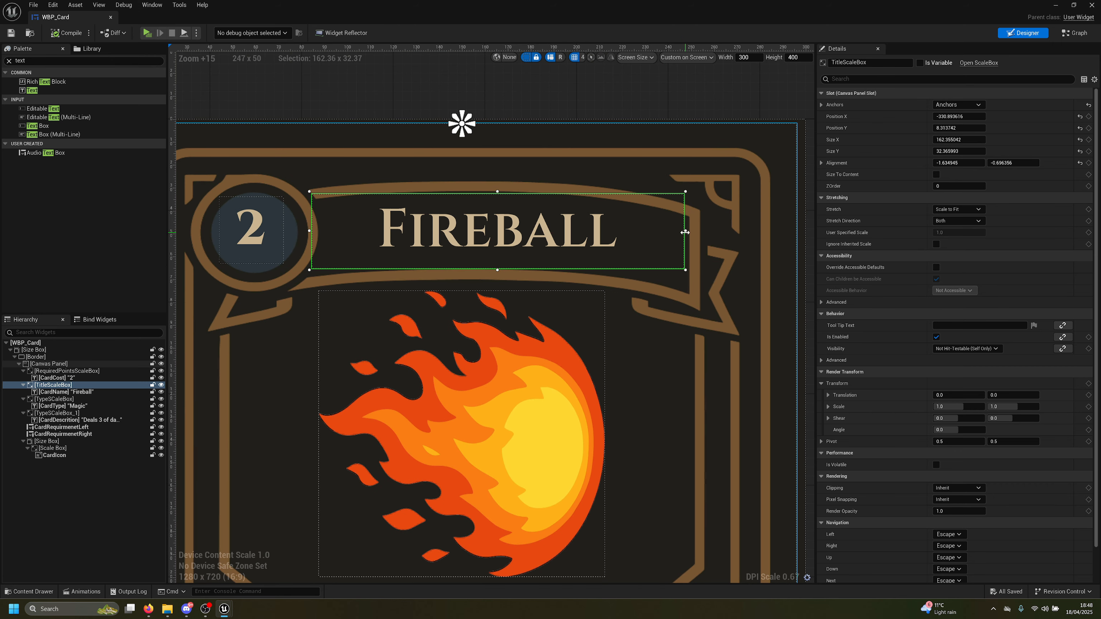
pyautogui.moveTo(499, 219); pyautogui.dragTo(499, 241)
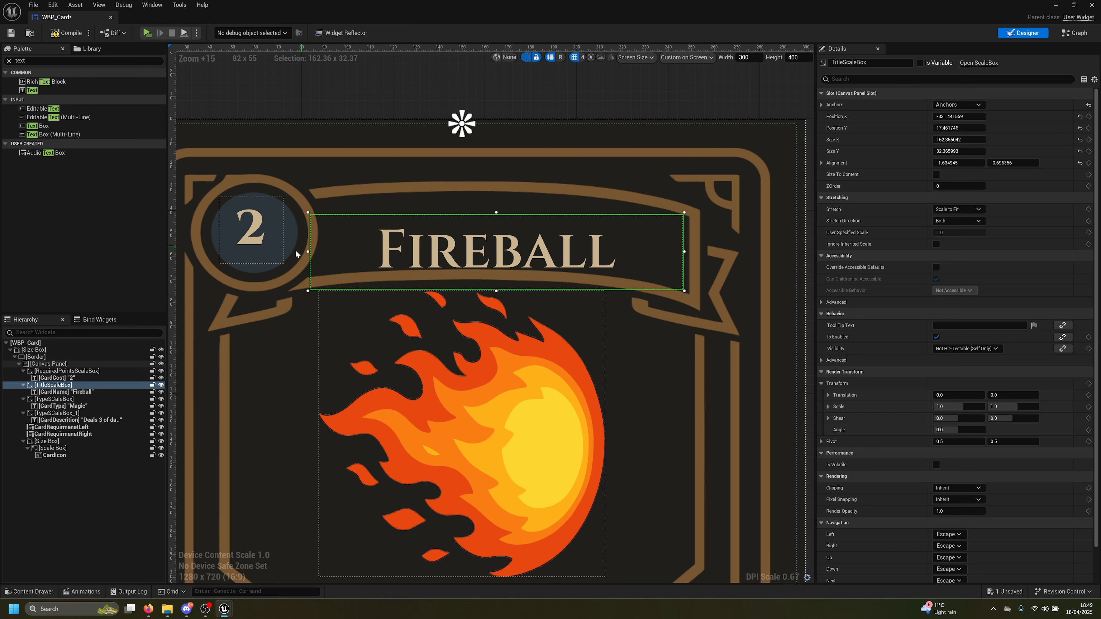
pyautogui.moveTo(311, 251); pyautogui.dragTo(315, 251)
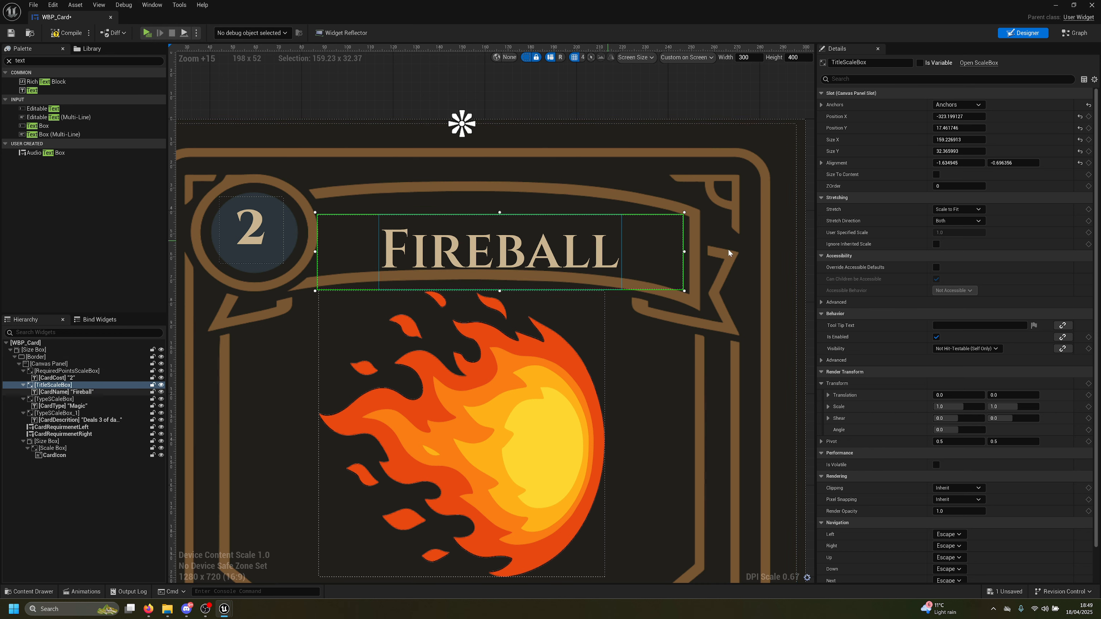
pyautogui.moveTo(684, 251); pyautogui.dragTo(687, 252)
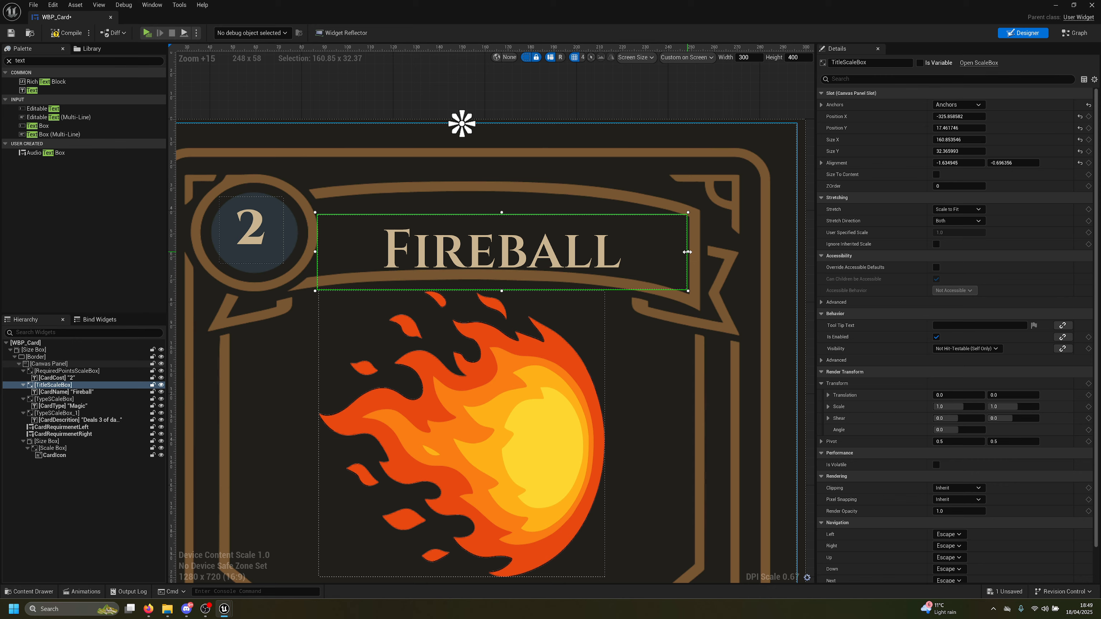
pyautogui.hotkey('ctrl', 's')
pyautogui.hotkey('alt', 'p')
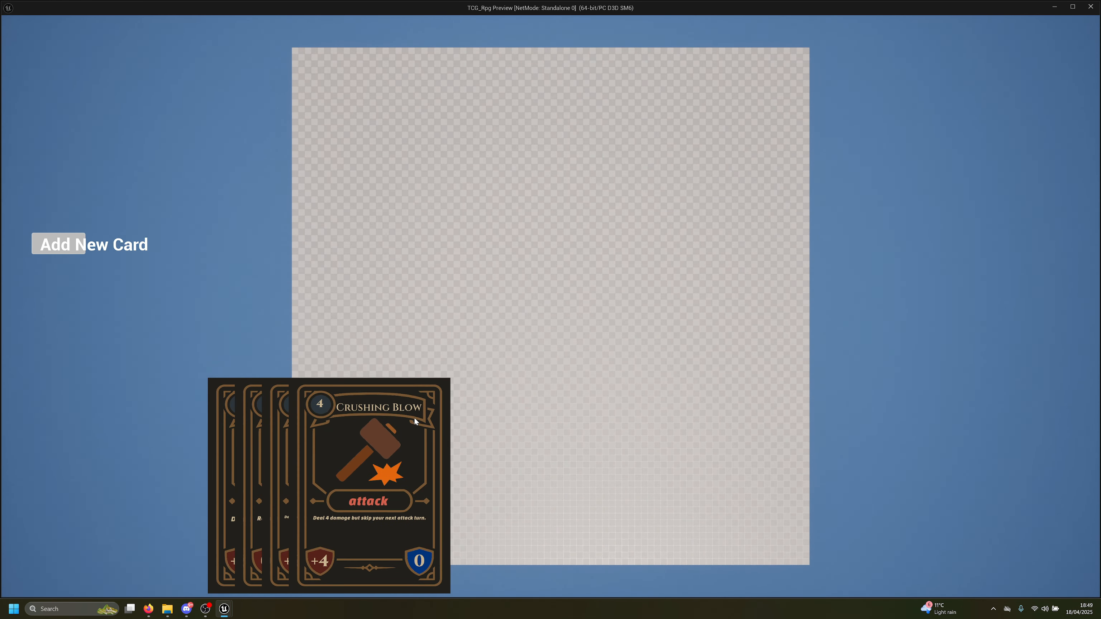
pyautogui.press('Escape')
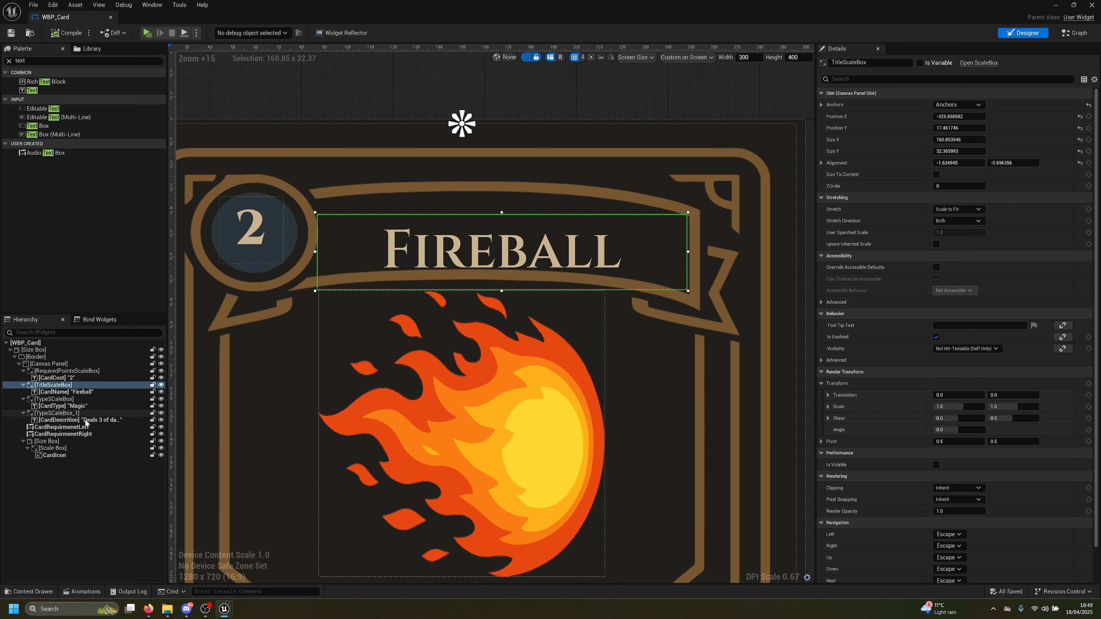
# Switch the Fireball title font to ChangaOne-Italic_Font, save, and check it in the preview
pyautogui.click(47, 392)
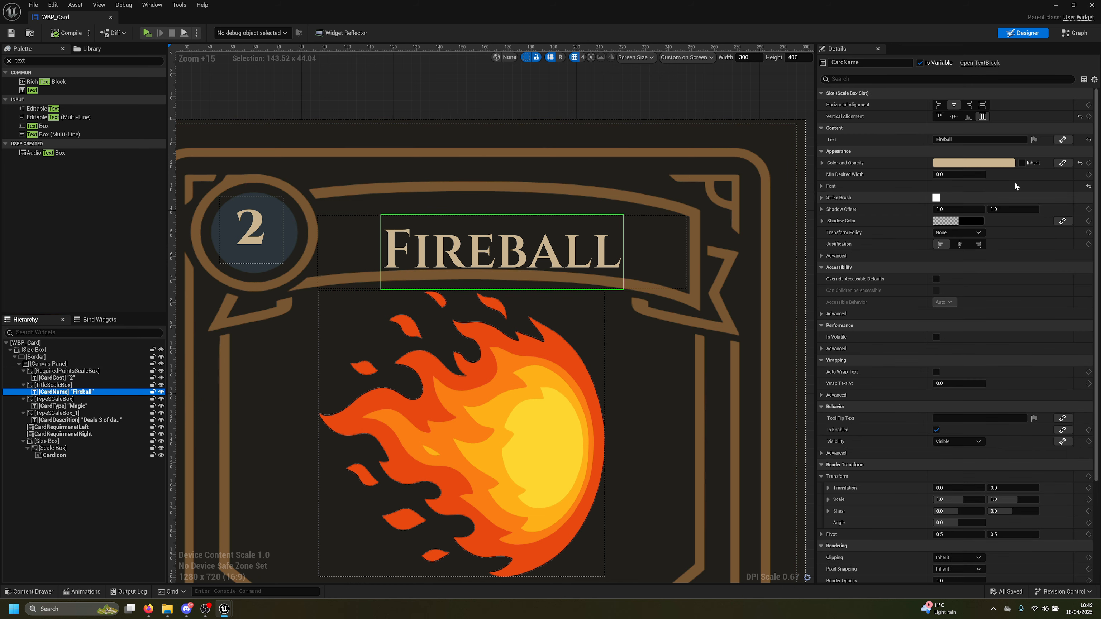
pyautogui.scroll(-7, 607, 373)
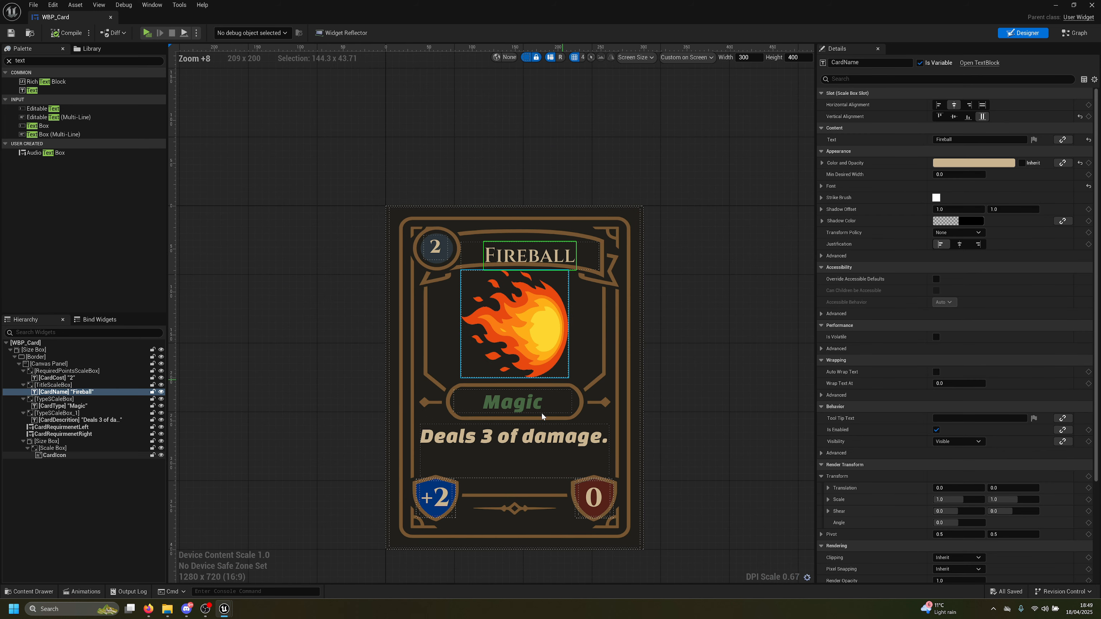
pyautogui.click(542, 432)
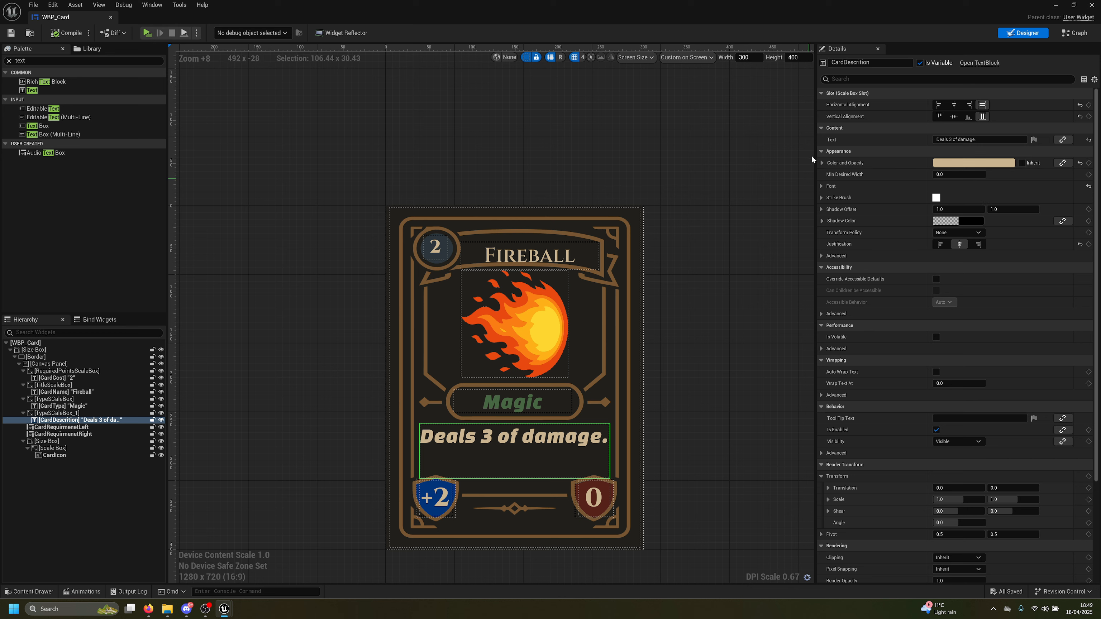
pyautogui.click(821, 186)
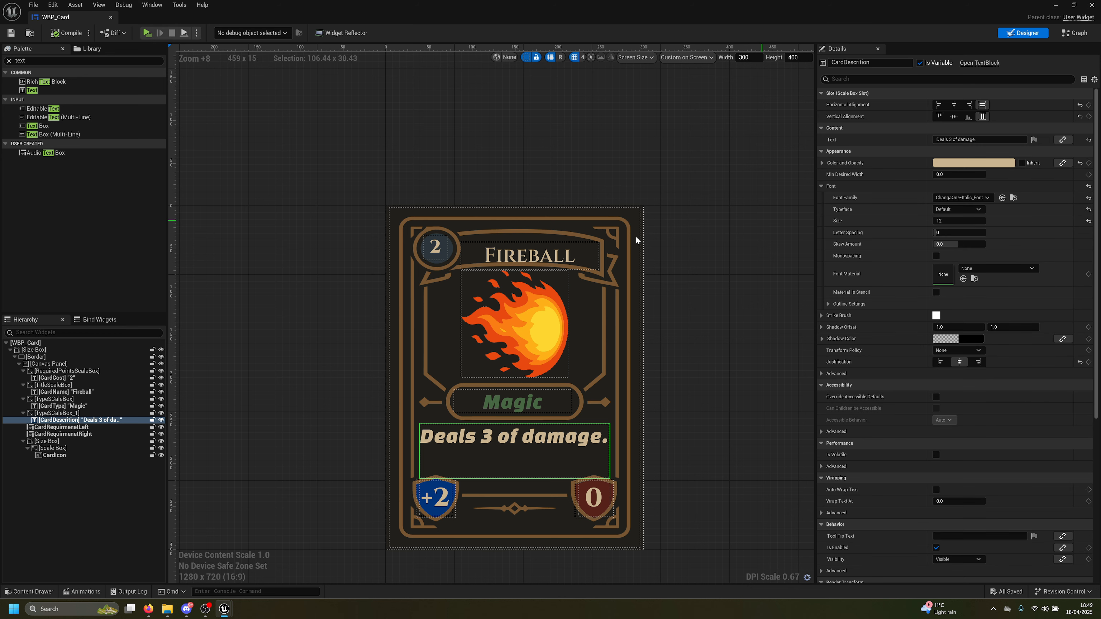
pyautogui.click(502, 257)
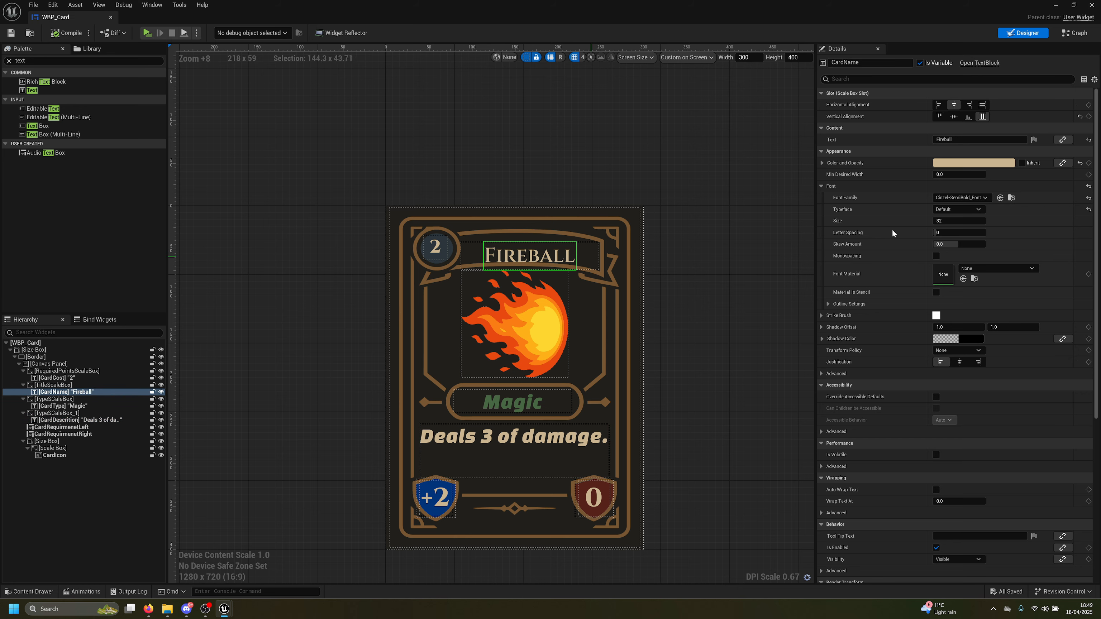
pyautogui.click(1000, 198)
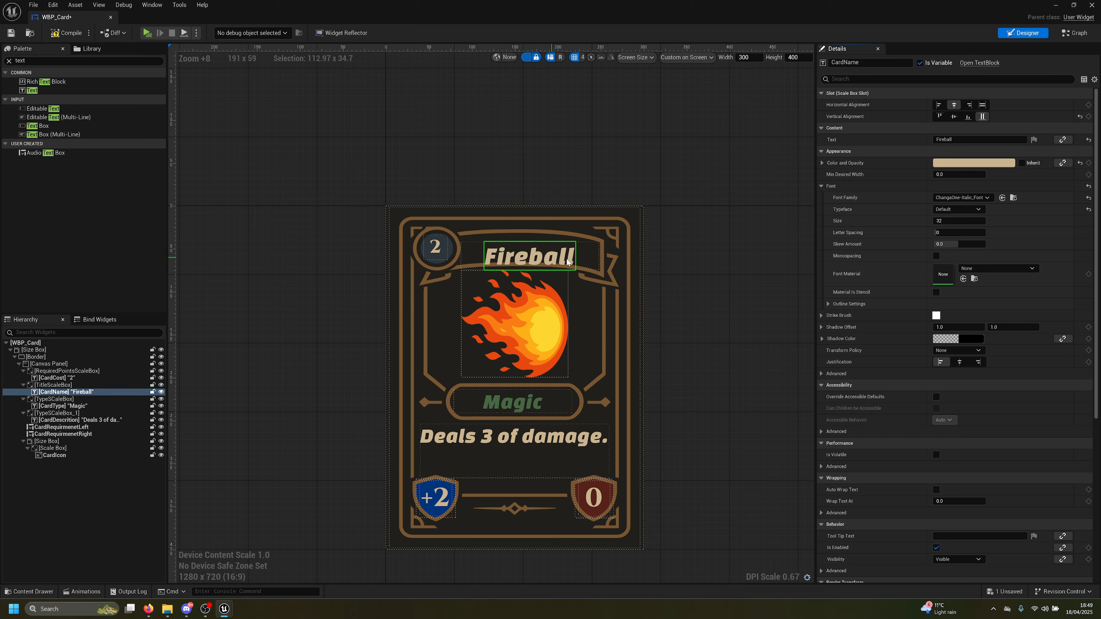
pyautogui.hotkey('ctrl', 's')
pyautogui.scroll(3, 566, 262)
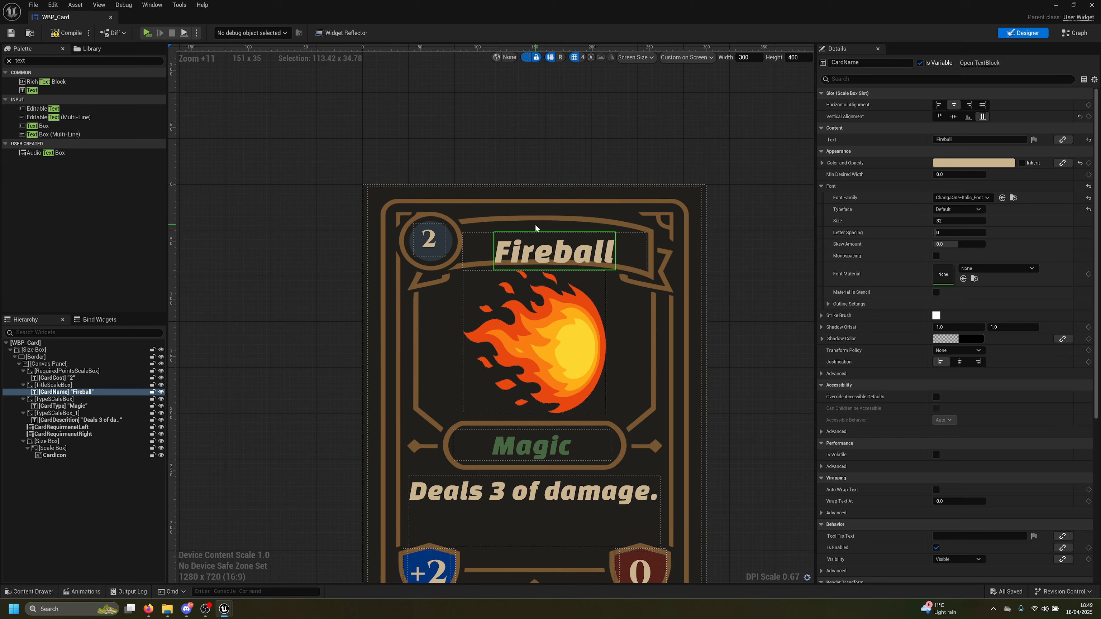
pyautogui.hotkey('alt', 'p')
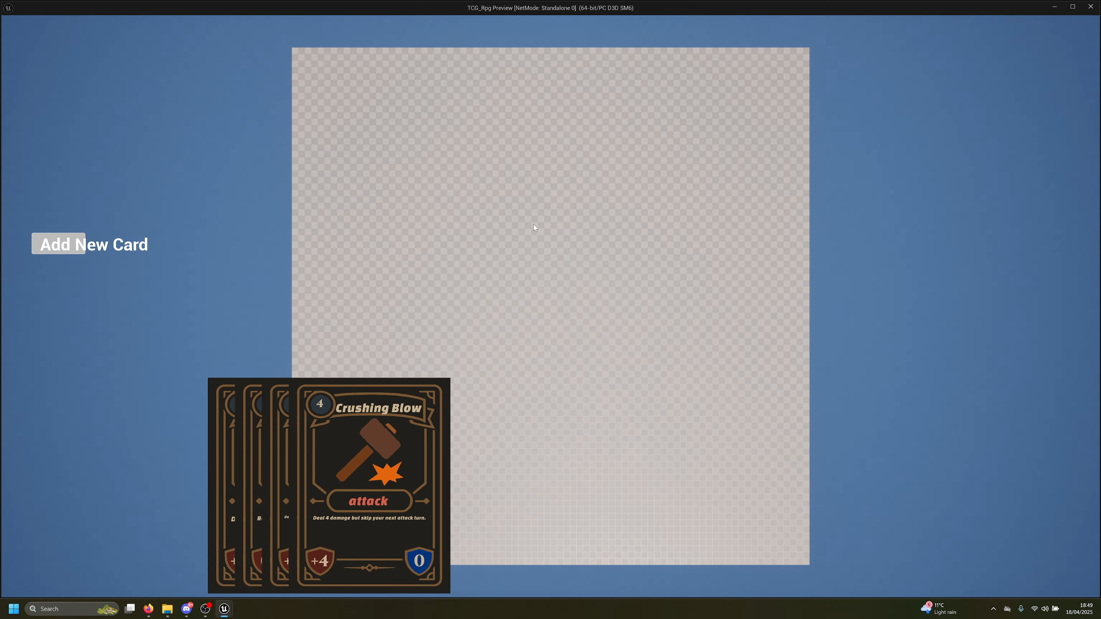
pyautogui.press('Escape')
# Move the title box up and left, save, and deal three cards in the preview
pyautogui.scroll(4, 509, 229)
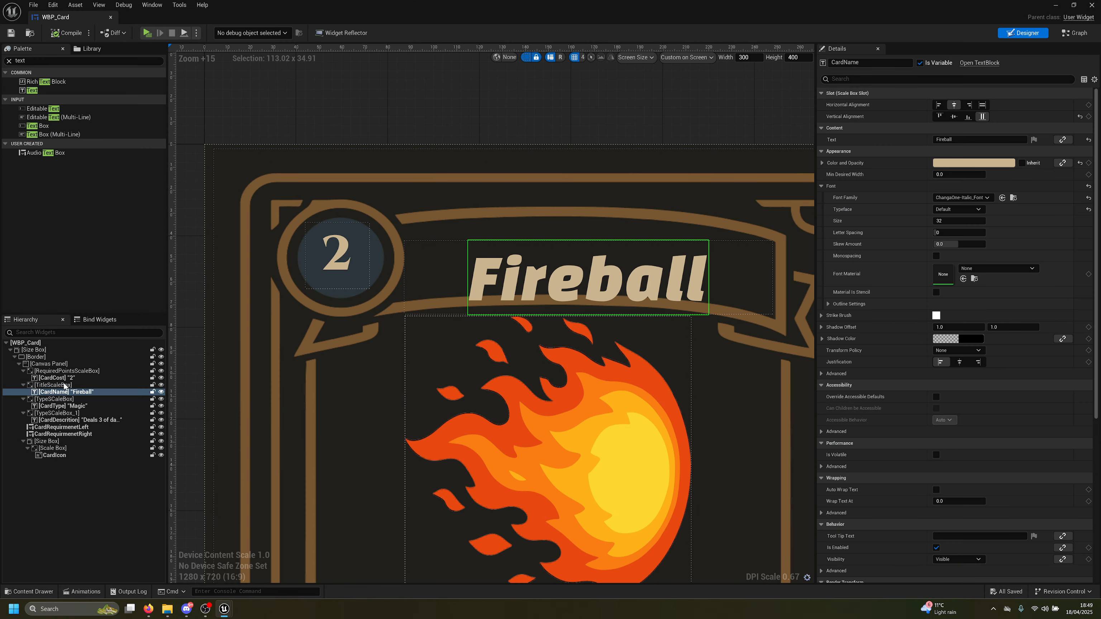
pyautogui.click(64, 385)
pyautogui.moveTo(456, 266); pyautogui.dragTo(468, 258)
pyautogui.hotkey('ctrl', 's')
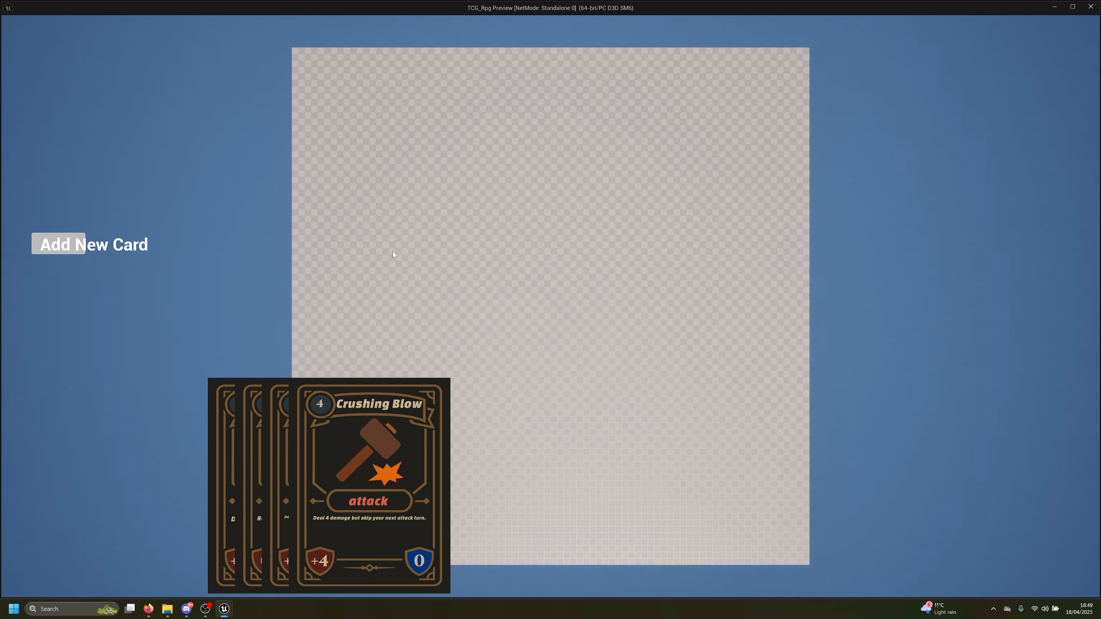
pyautogui.click(63, 243)
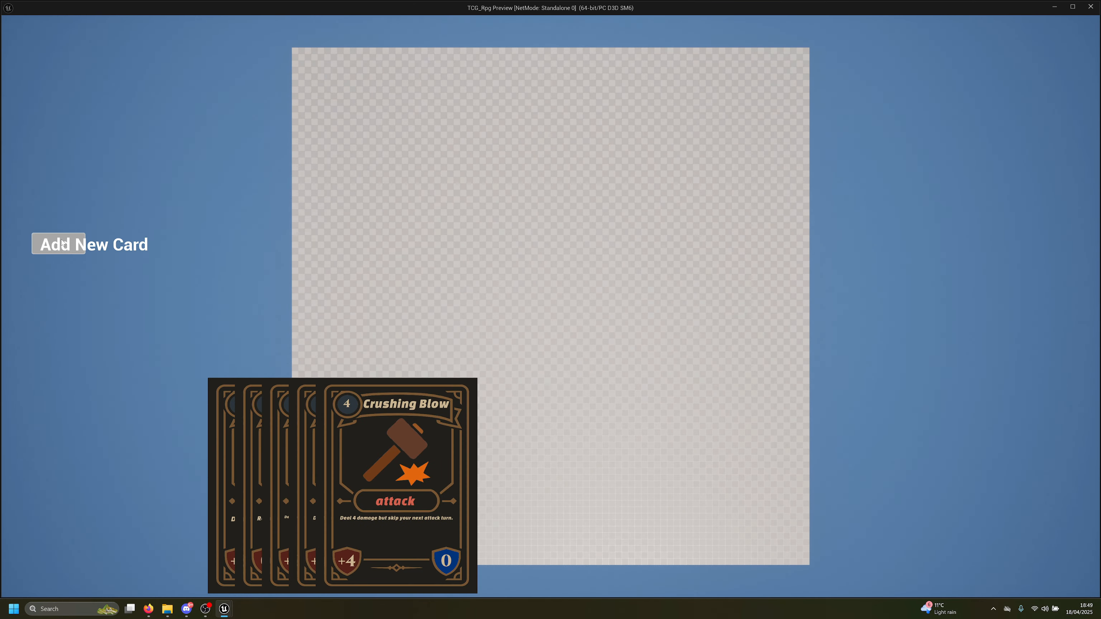
pyautogui.click(63, 244)
pyautogui.click(63, 243)
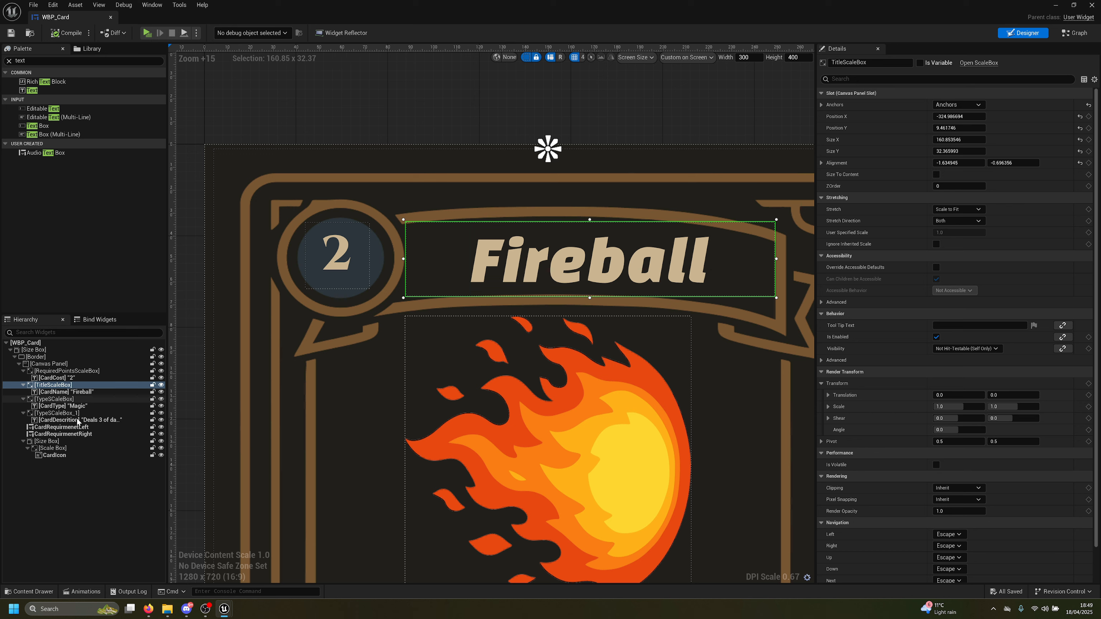
# Set the CardName font size to 28 and test it in the game preview
pyautogui.click(53, 392)
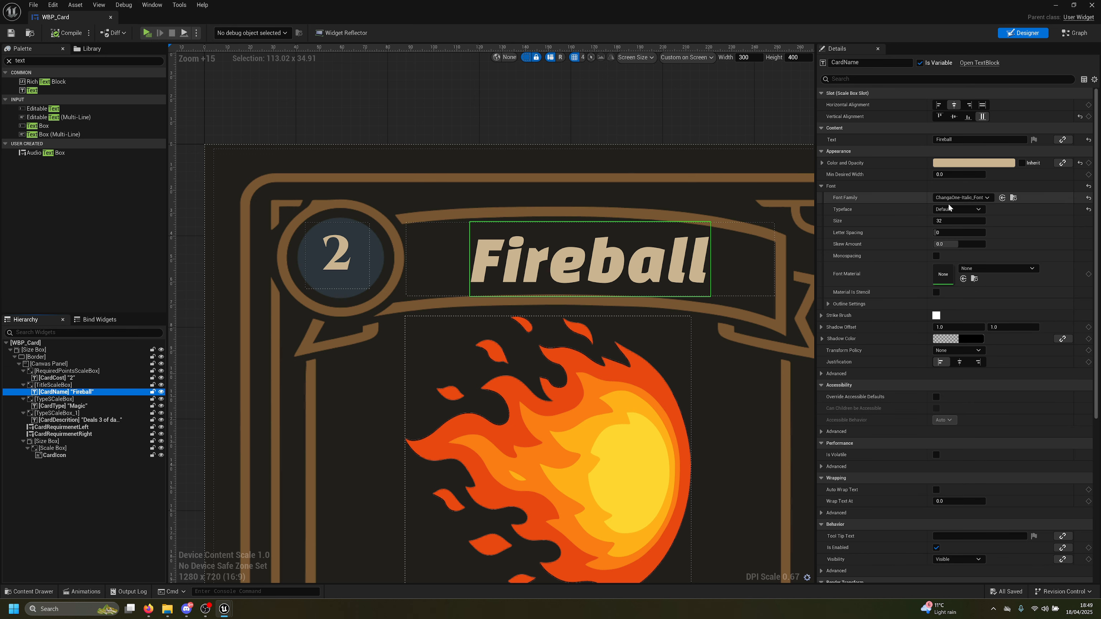
pyautogui.click(953, 221)
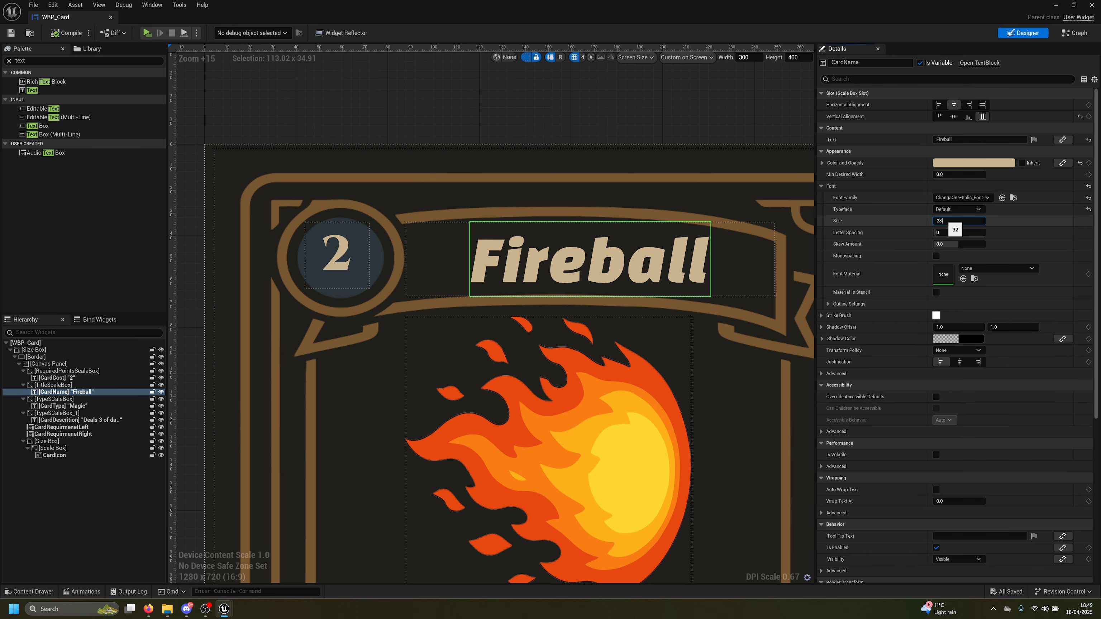
pyautogui.write('28')
pyautogui.press('Return')
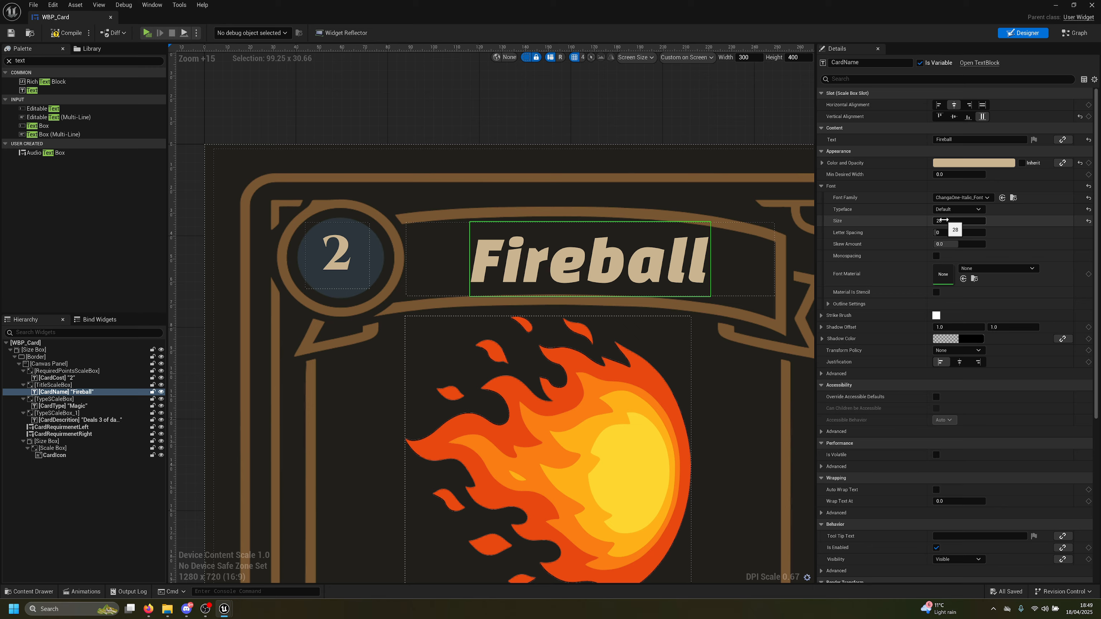
pyautogui.hotkey('alt', 'p')
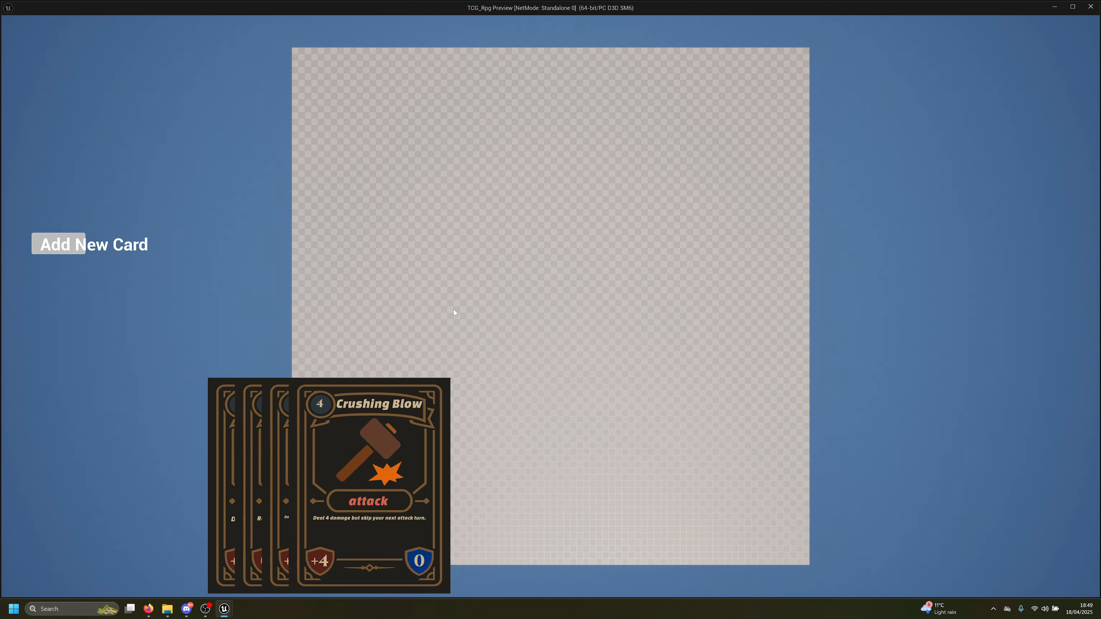
pyautogui.press('Escape')
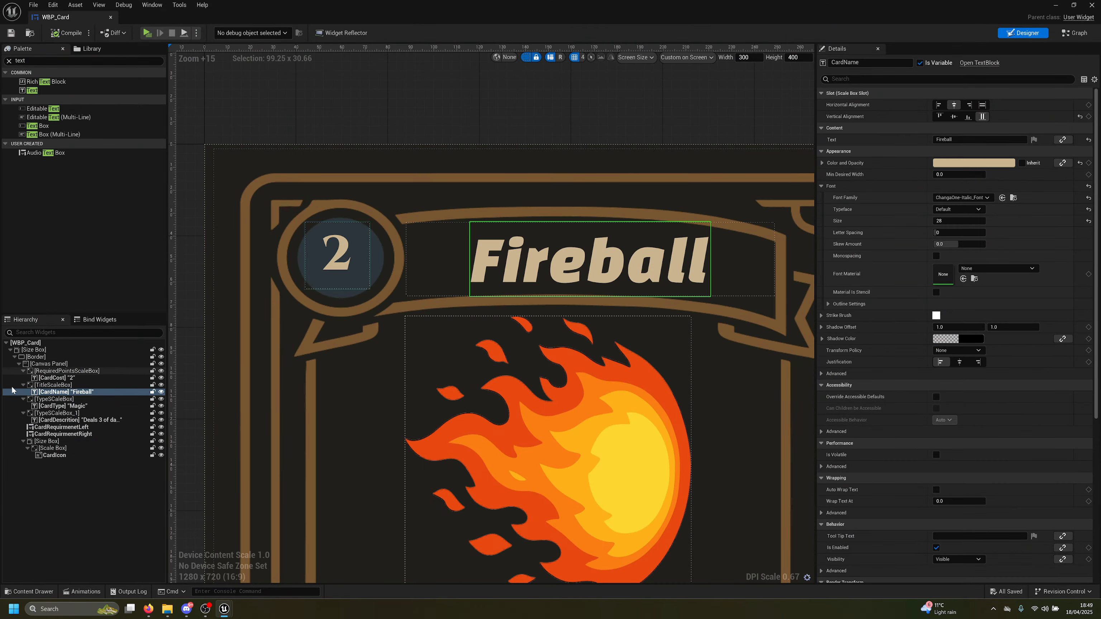
# Shrink the TitleScaleBox from its right and top edges, save, and test with three dealt cards
pyautogui.click(53, 385)
pyautogui.moveTo(773, 258); pyautogui.dragTo(762, 257)
pyautogui.moveTo(585, 221); pyautogui.dragTo(590, 230)
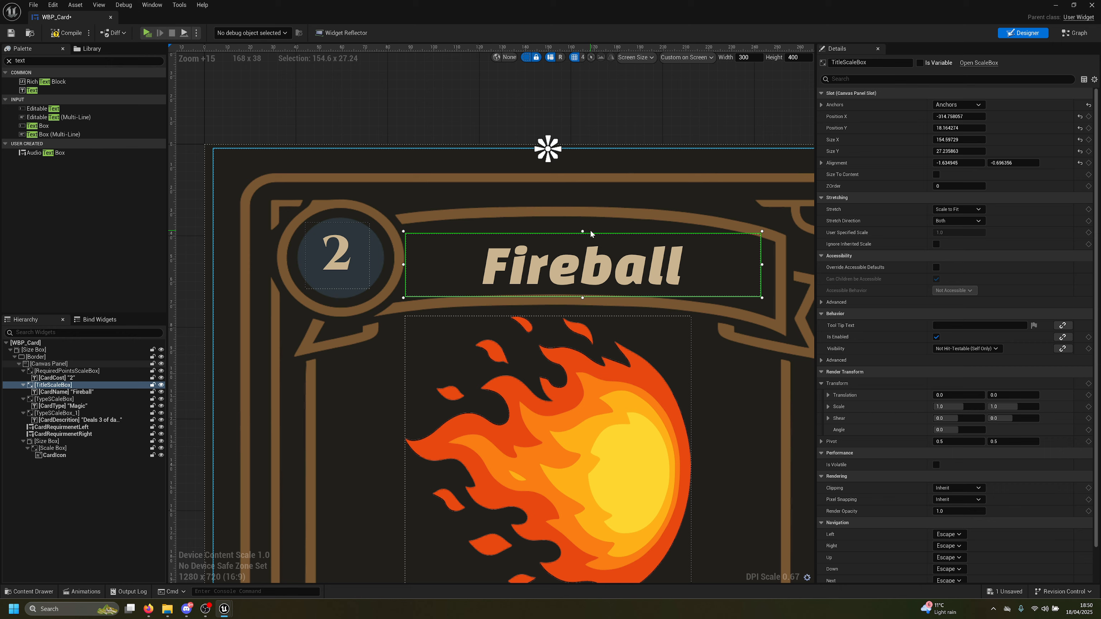
pyautogui.hotkey('ctrl', 's')
pyautogui.hotkey('alt', 'p')
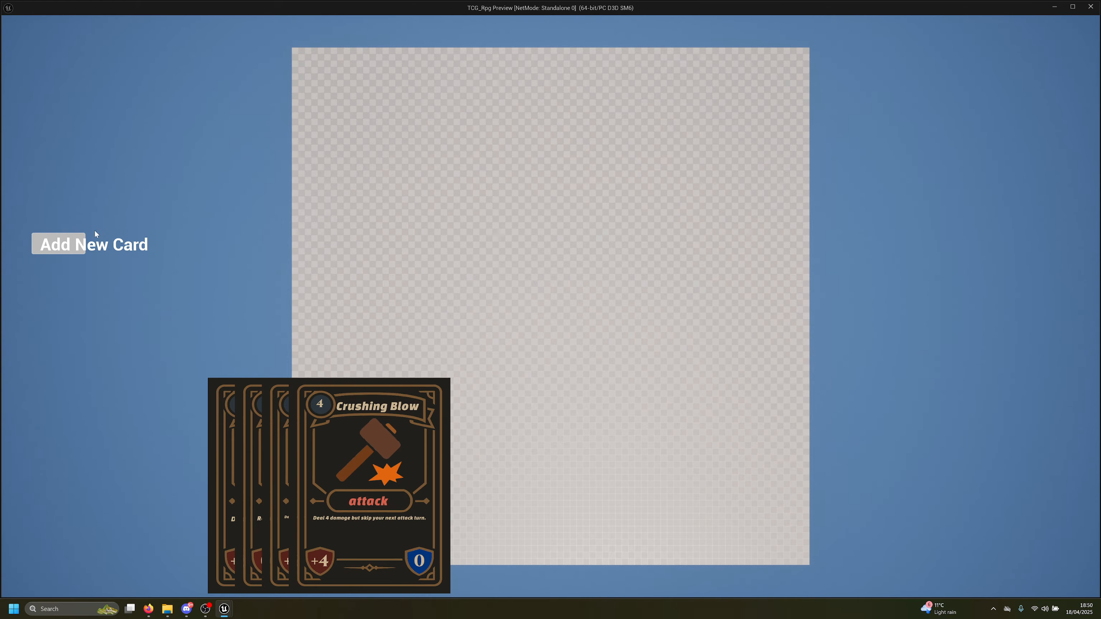
pyautogui.click(74, 243)
pyautogui.click(69, 245)
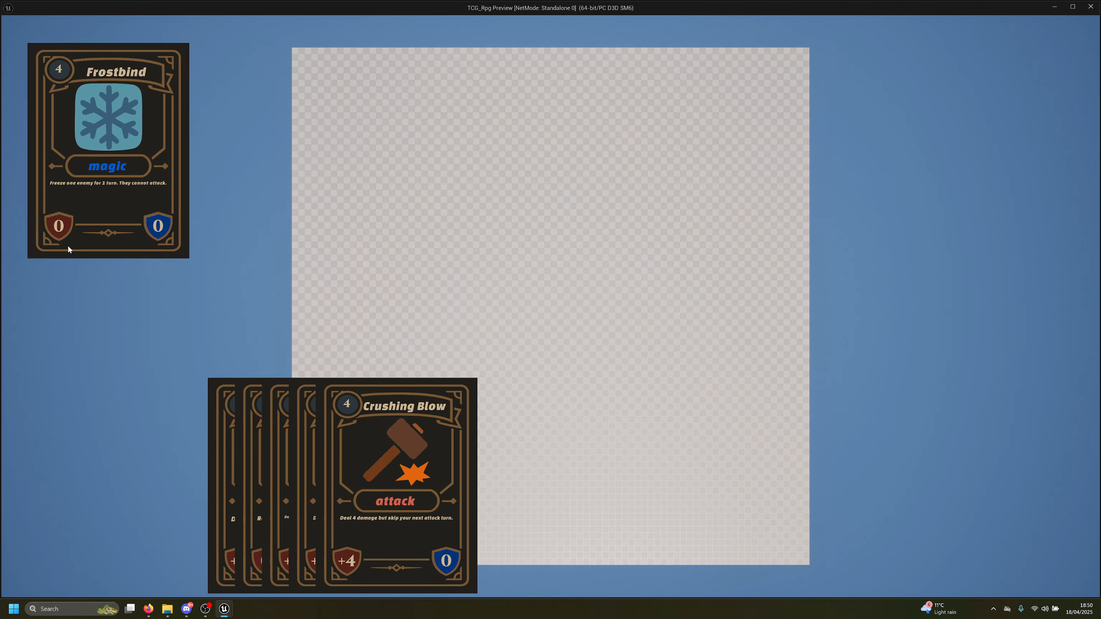
pyautogui.click(68, 248)
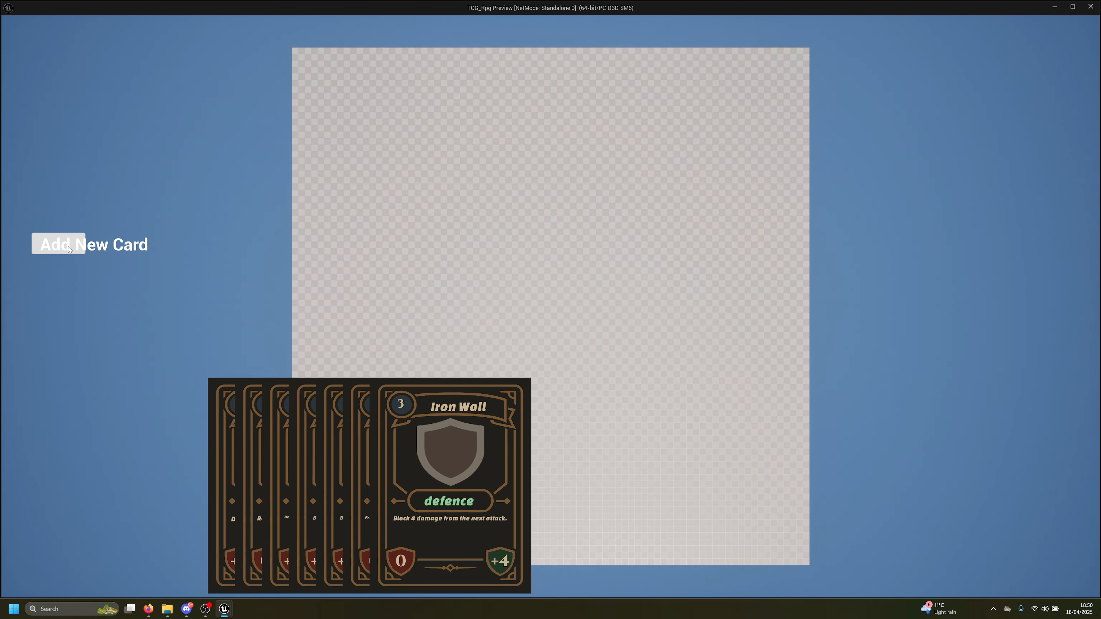
pyautogui.press('Escape')
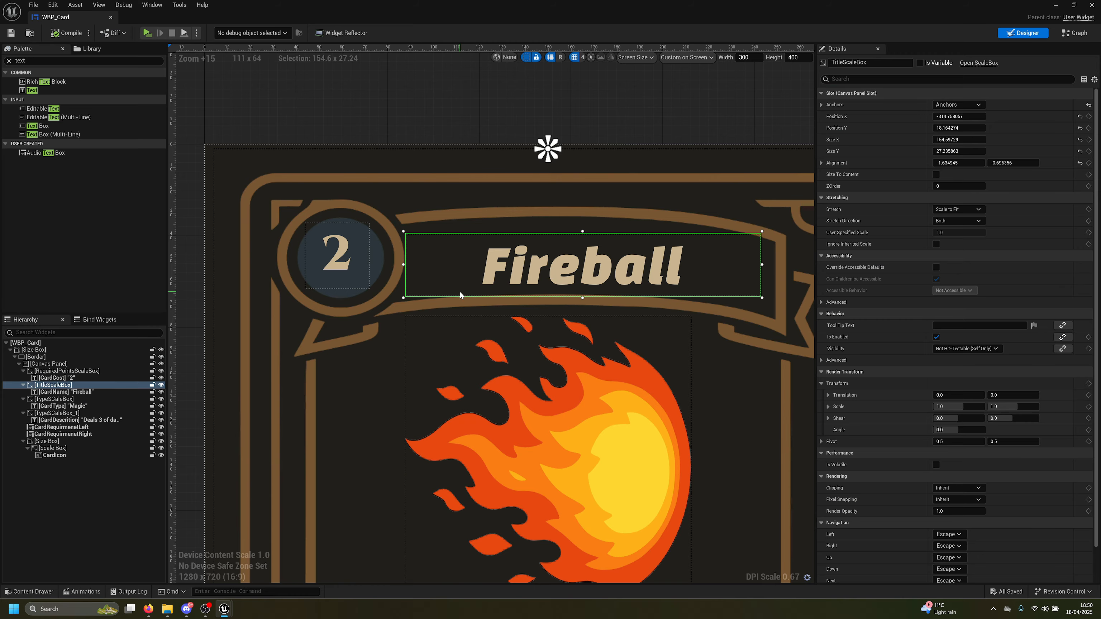
# Select the CardDescription text and run the preview again to check it
pyautogui.scroll(-5, 472, 301)
pyautogui.moveTo(596, 372); pyautogui.dragTo(590, 288, button='right')
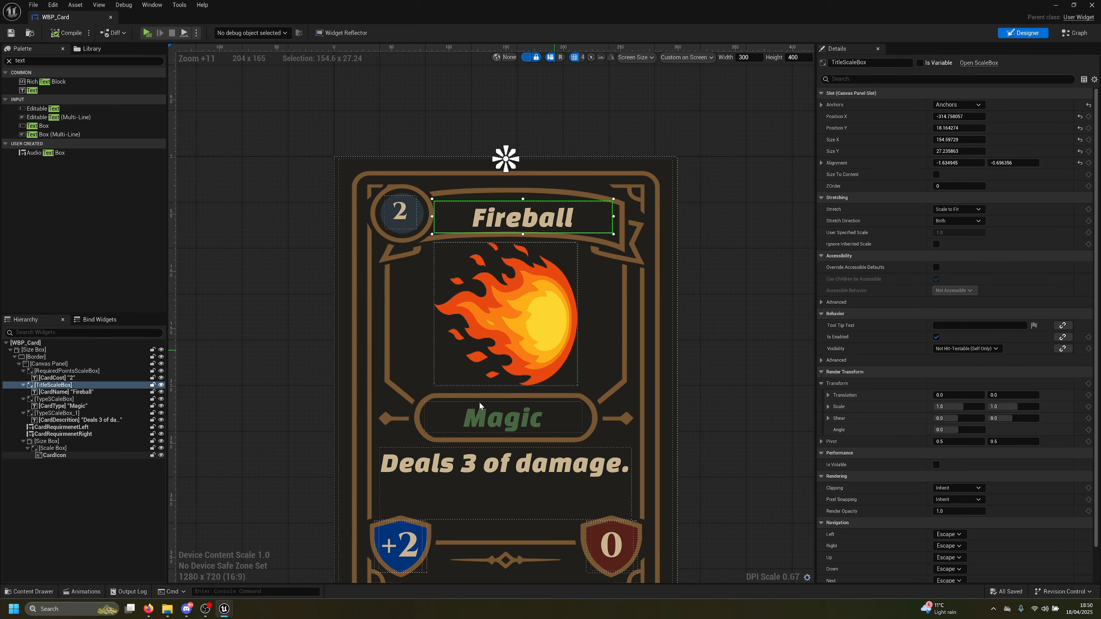
pyautogui.click(478, 463)
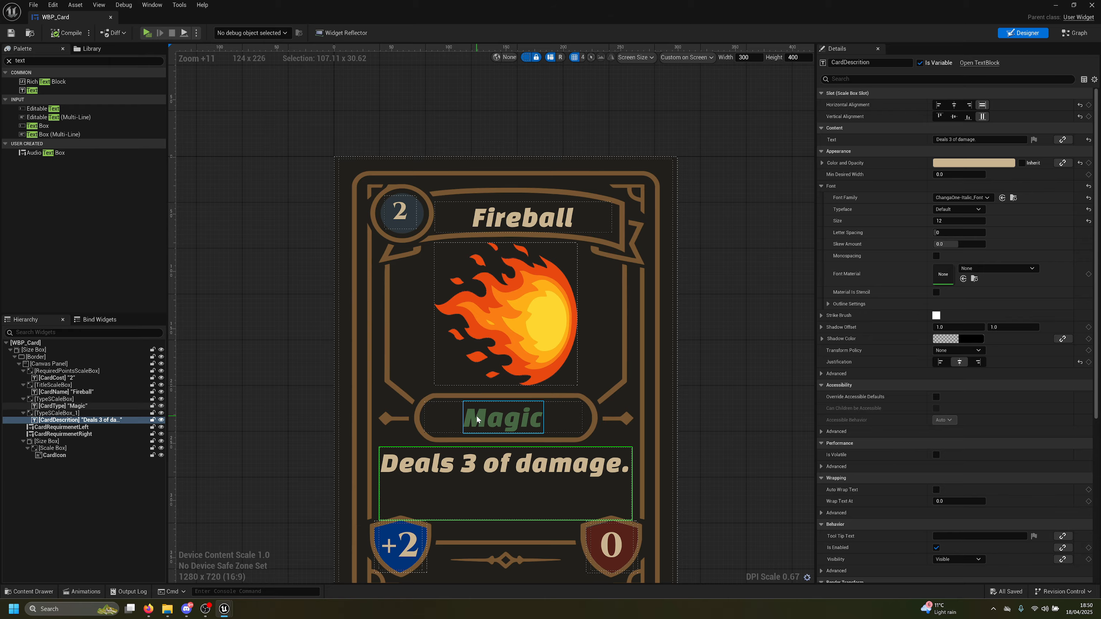
pyautogui.hotkey('alt', 'p')
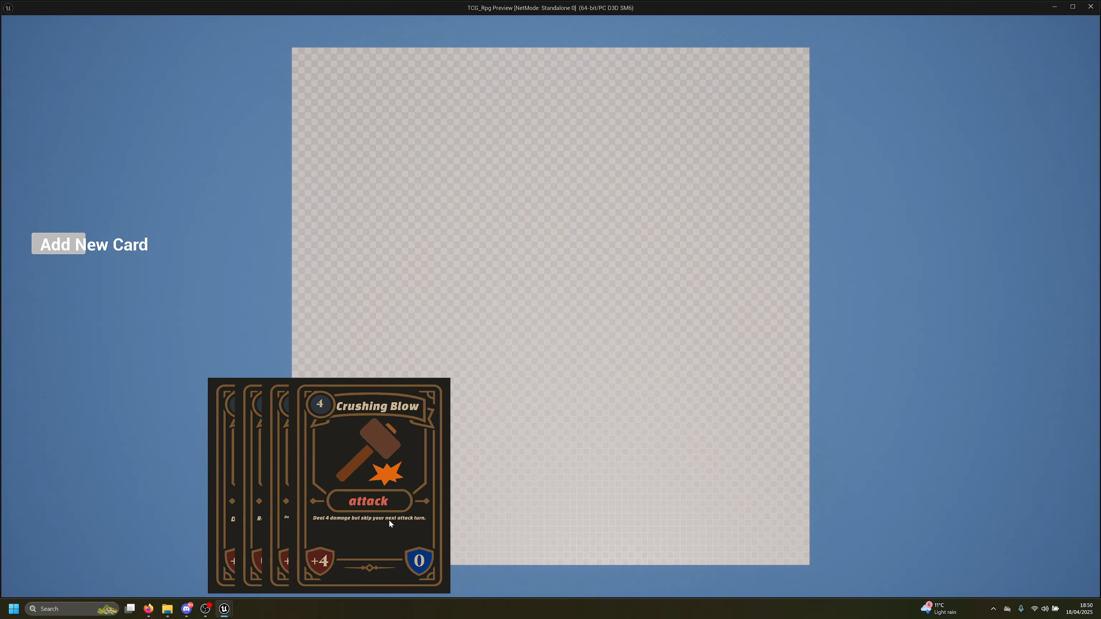
pyautogui.press('Escape')
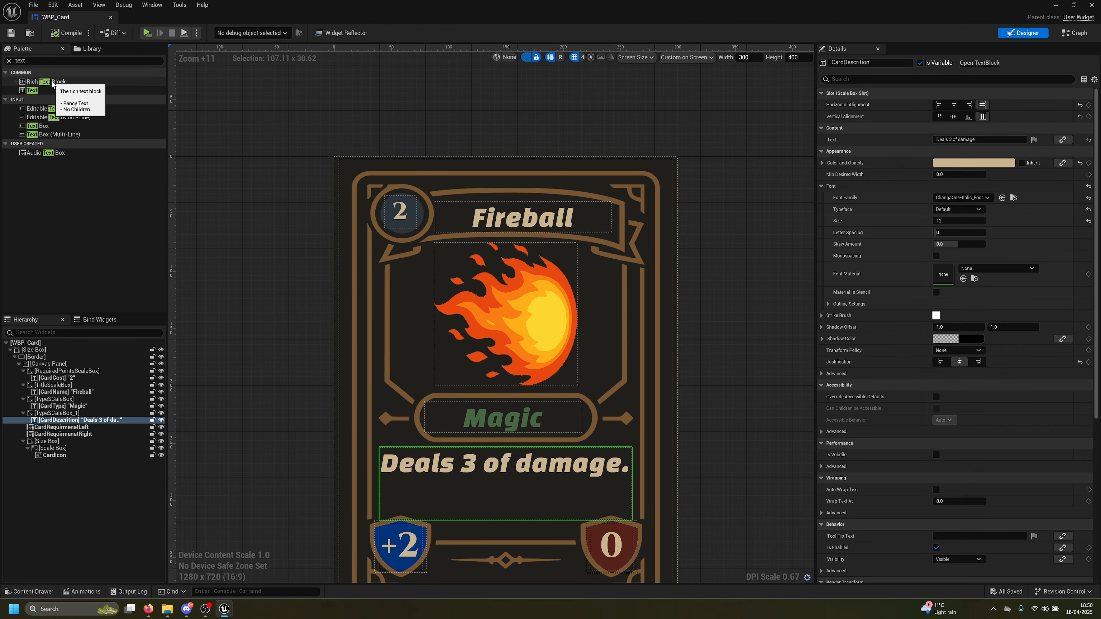
# Collapse the card cost, title, card type, description and card icon groups in the Hierarchy
pyautogui.click(23, 371)
pyautogui.click(22, 377)
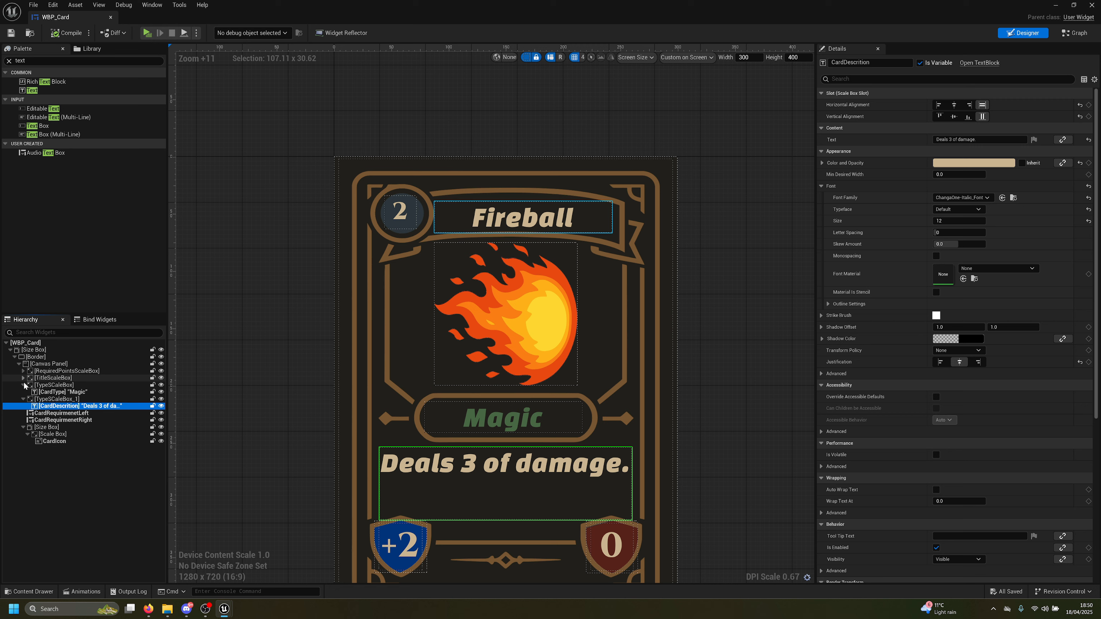
pyautogui.click(24, 385)
pyautogui.click(23, 392)
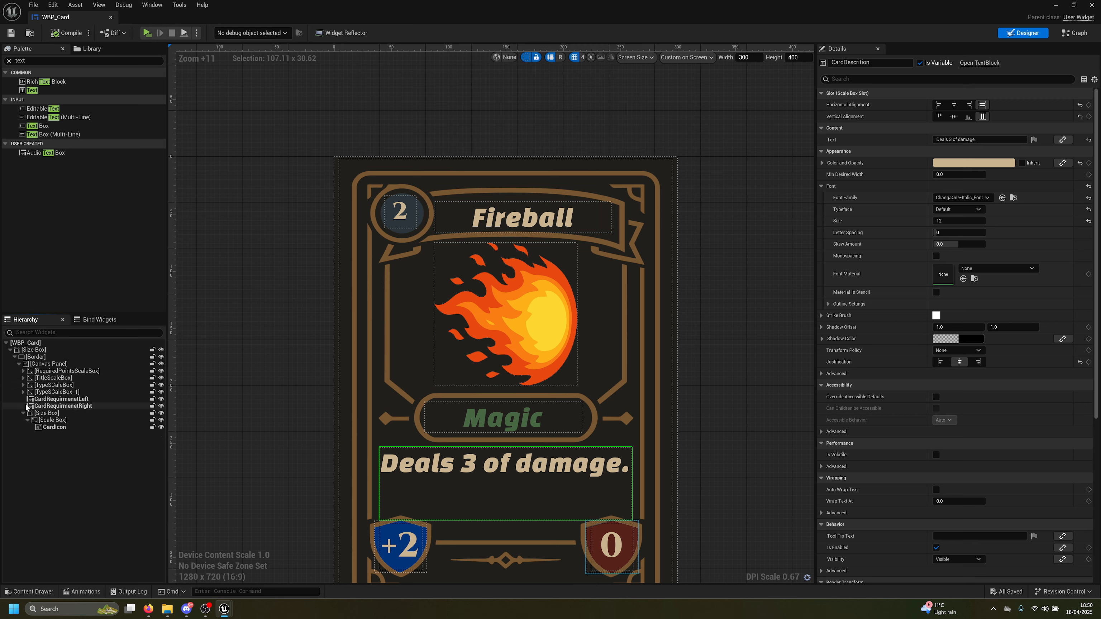
pyautogui.click(22, 413)
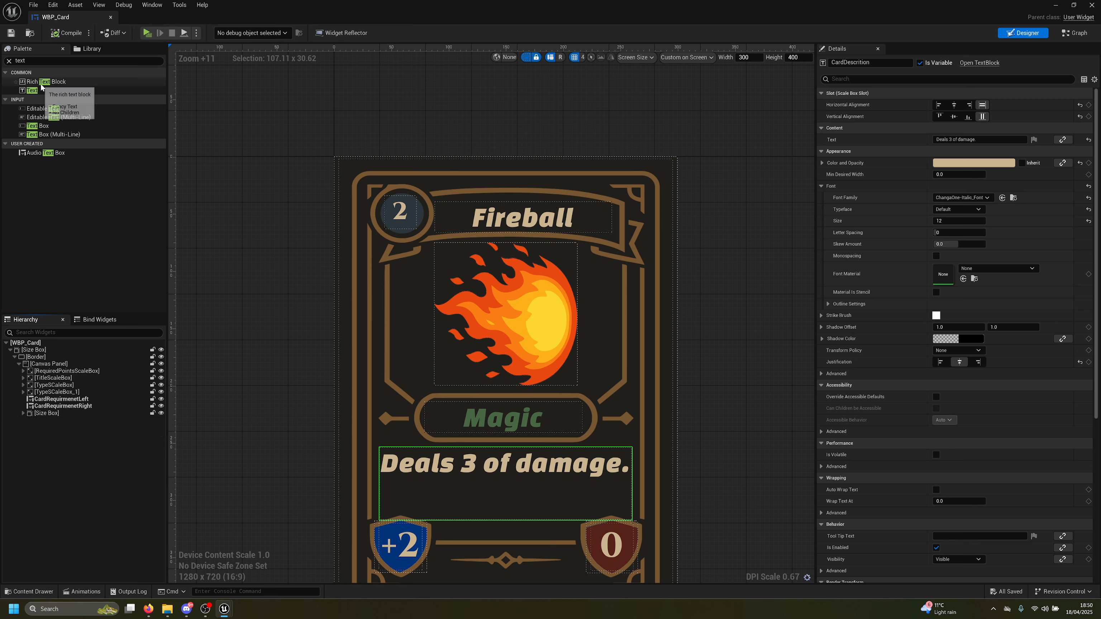
# Add a Rich Text Block to the card's Canvas Panel and compile the widget
pyautogui.moveTo(42, 82); pyautogui.dragTo(43, 367)
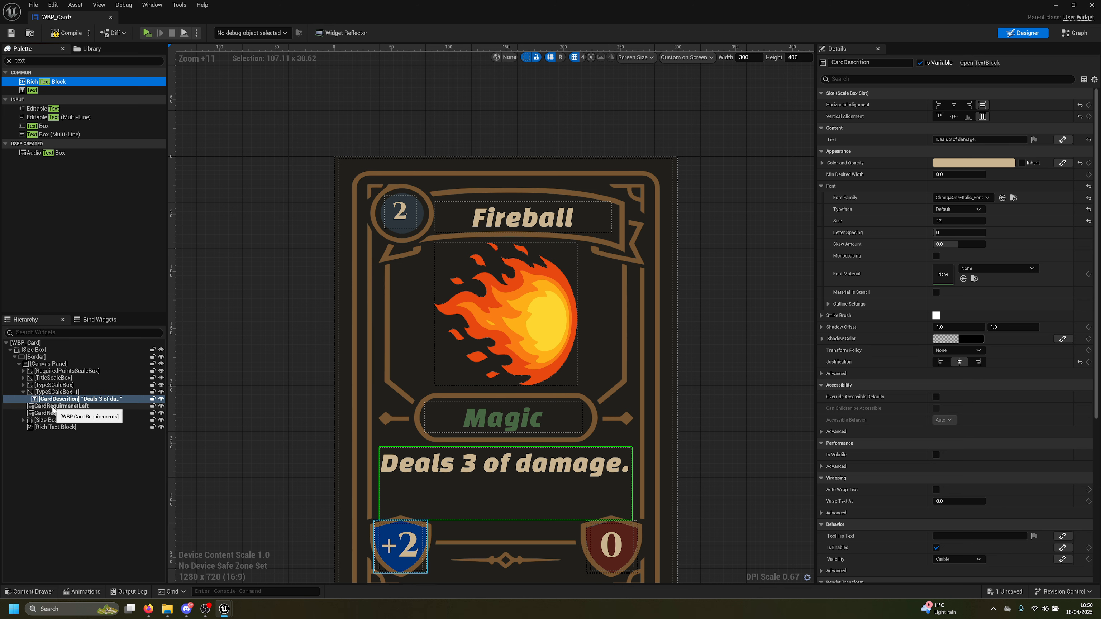
pyautogui.click(58, 427)
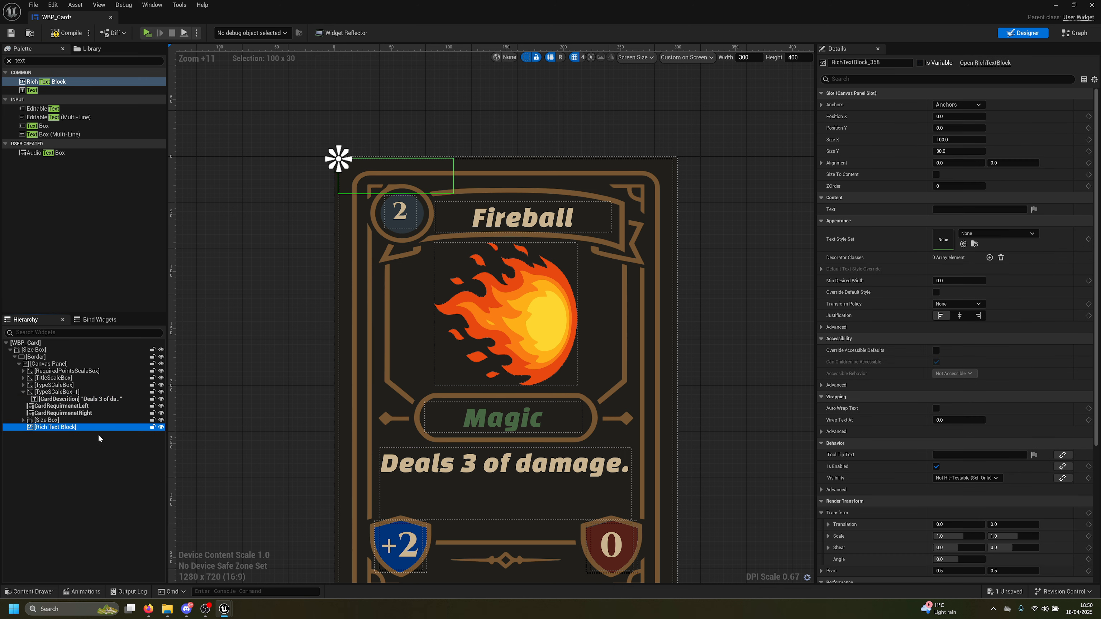
pyautogui.click(65, 33)
# Set the Rich Text Block's text to 'this is mnario test' and compile again
pyautogui.click(964, 209)
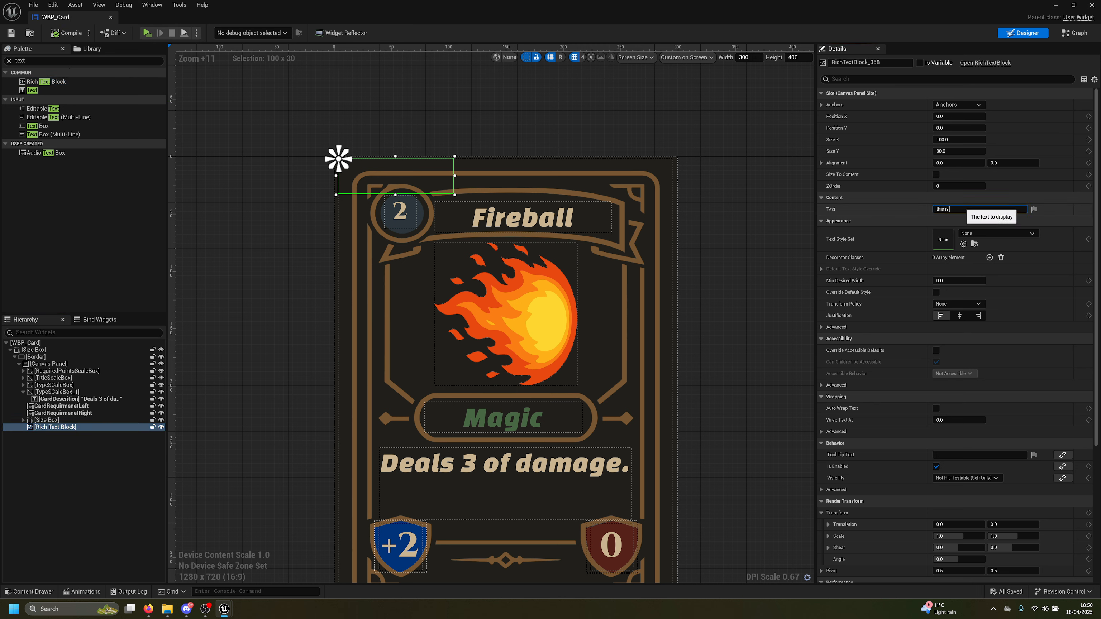
pyautogui.write('this is mnario test')
pyautogui.press('Return')
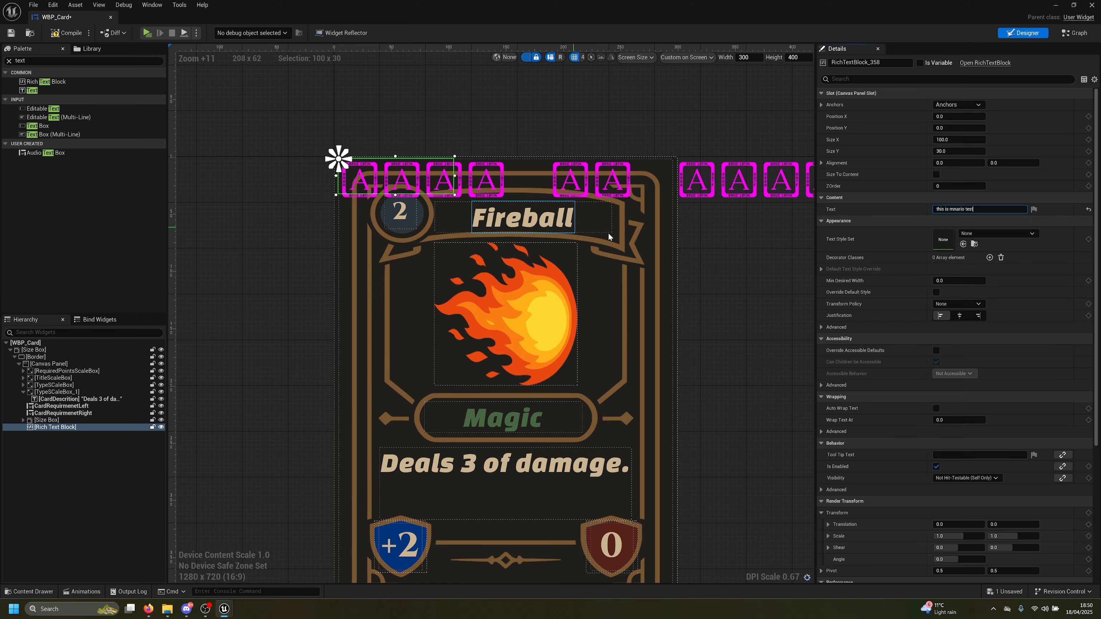
pyautogui.scroll(-5, 693, 261)
pyautogui.moveTo(728, 255); pyautogui.dragTo(622, 242, button='right')
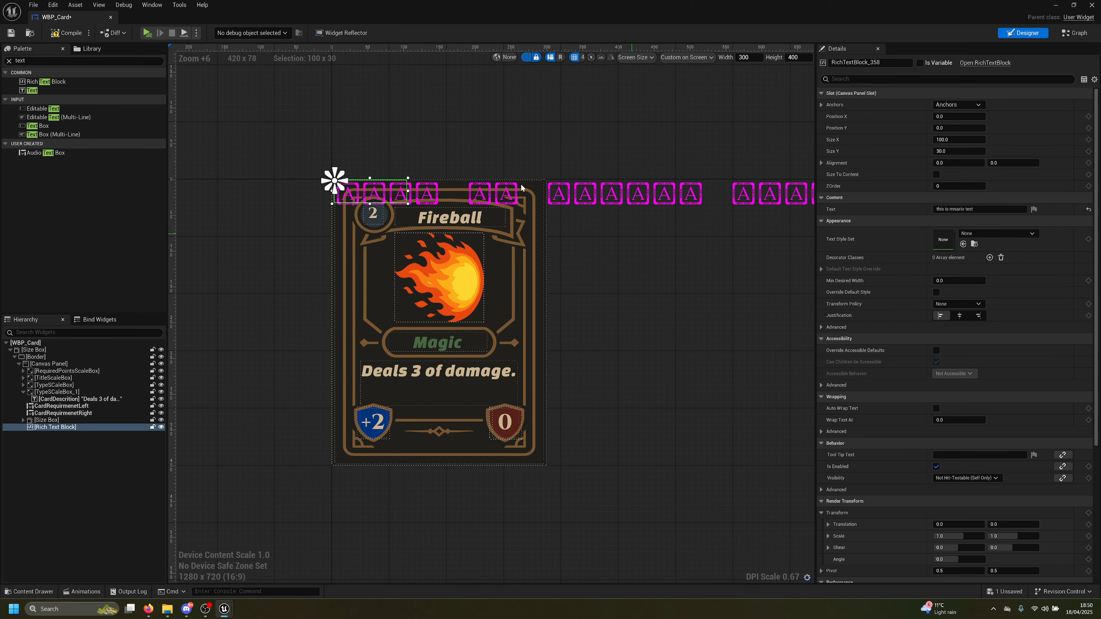
pyautogui.click(56, 34)
# Window the card editor and browse the new-asset and Text Style Set options for the Rich Text Block
pyautogui.doubleClick(340, 9)
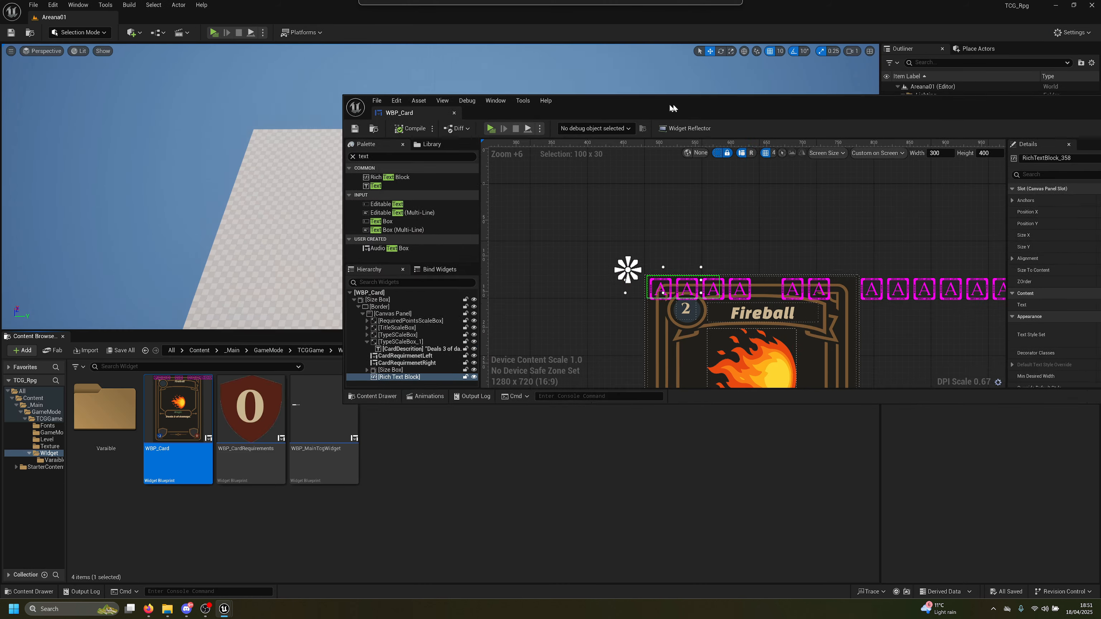
pyautogui.rightClick(453, 493)
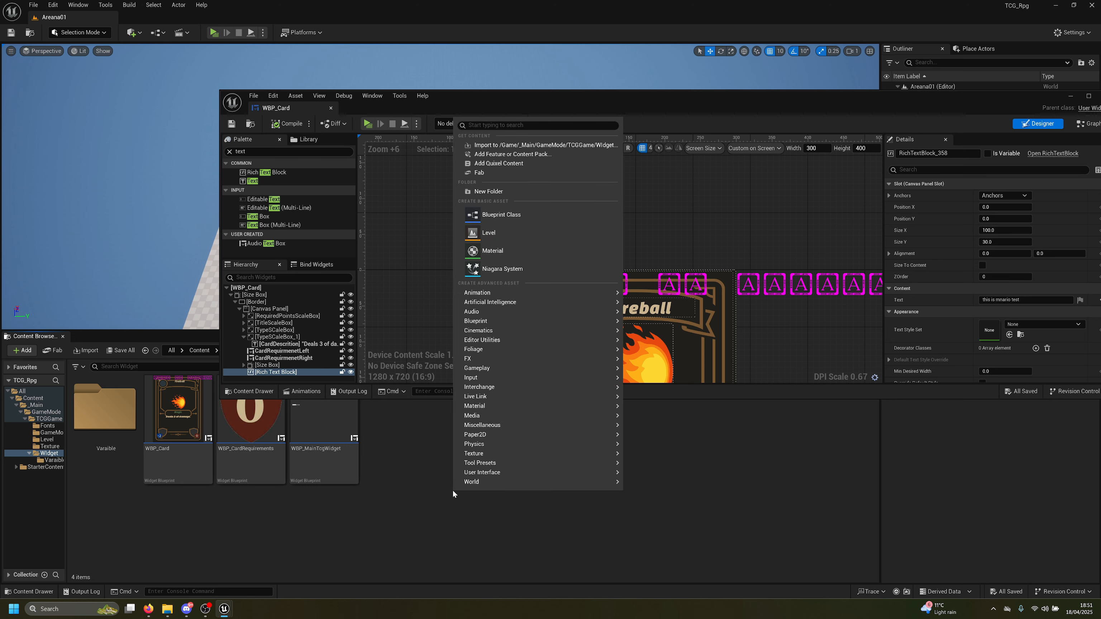
pyautogui.click(1016, 325)
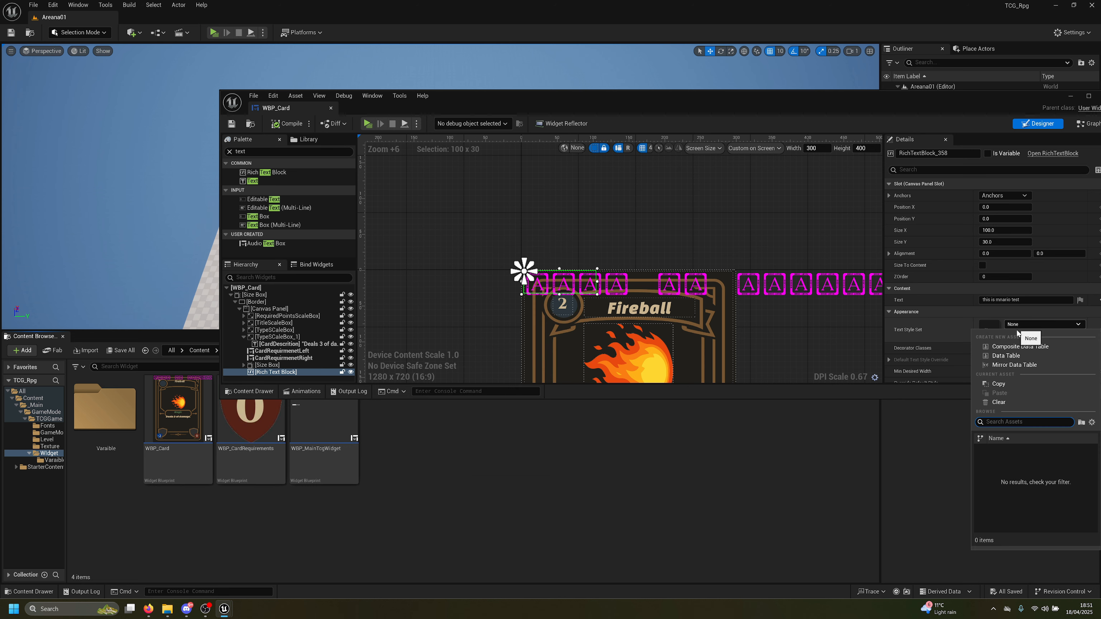
pyautogui.click(511, 480)
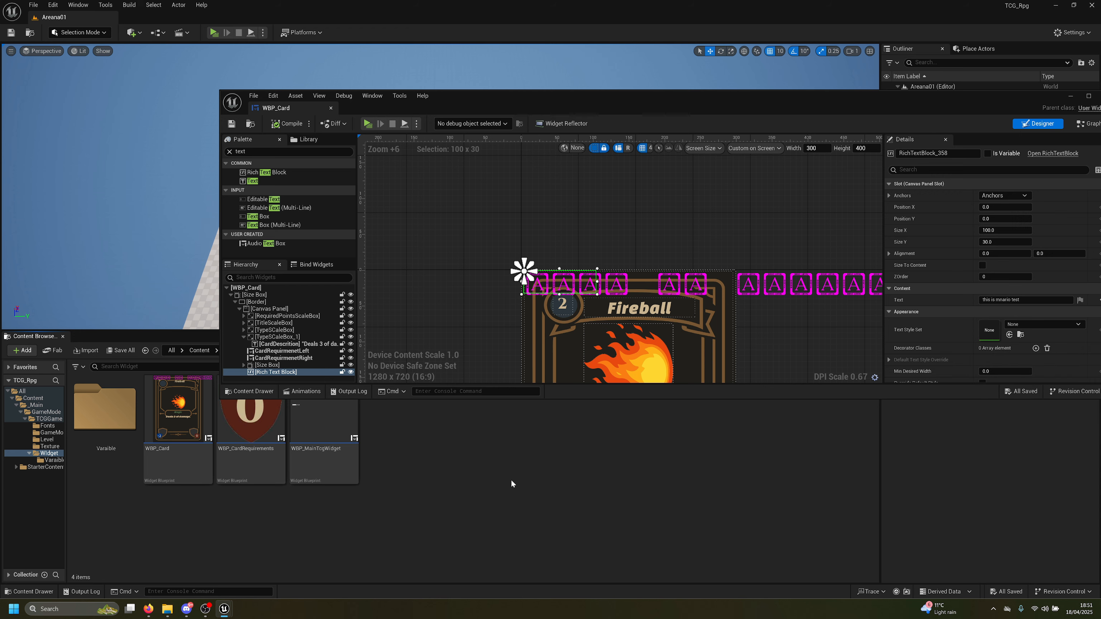
pyautogui.rightClick(511, 480)
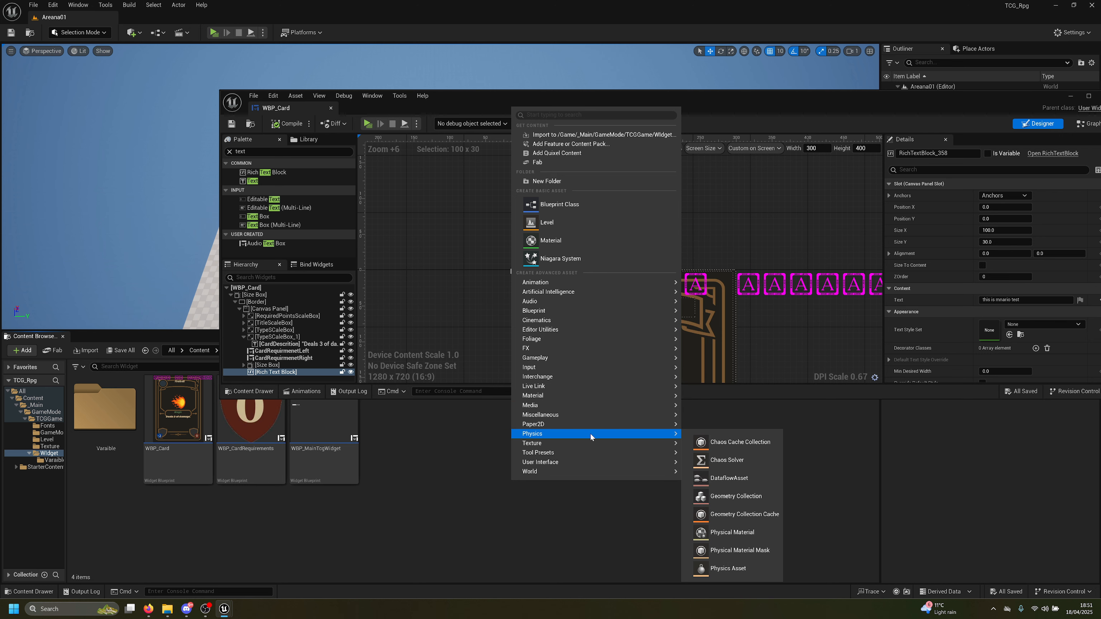
pyautogui.moveTo(590, 437)
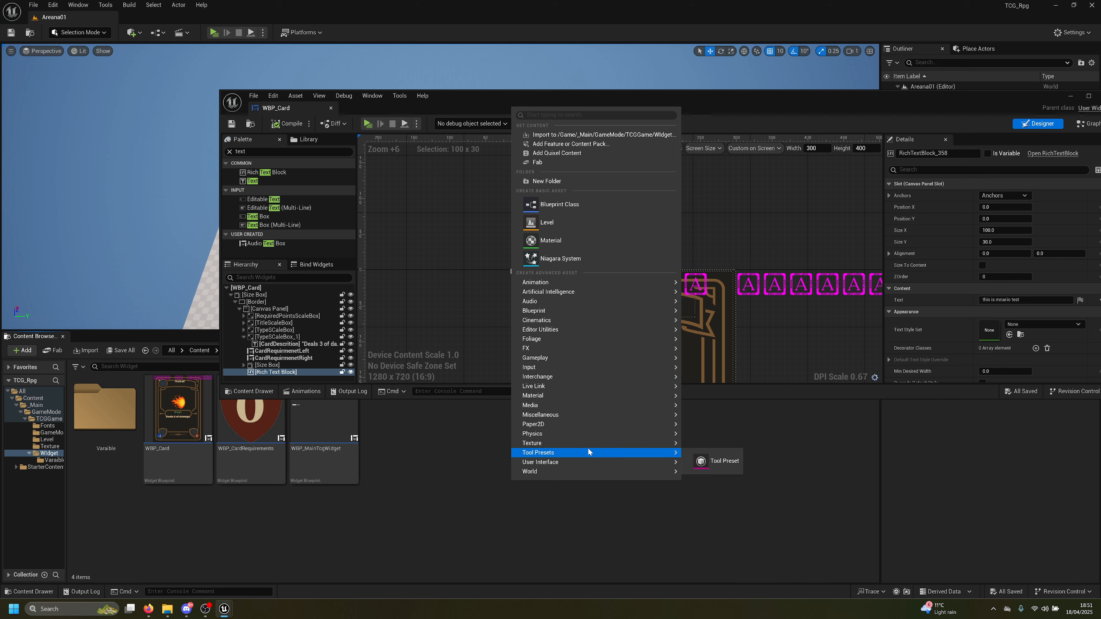
pyautogui.moveTo(583, 461)
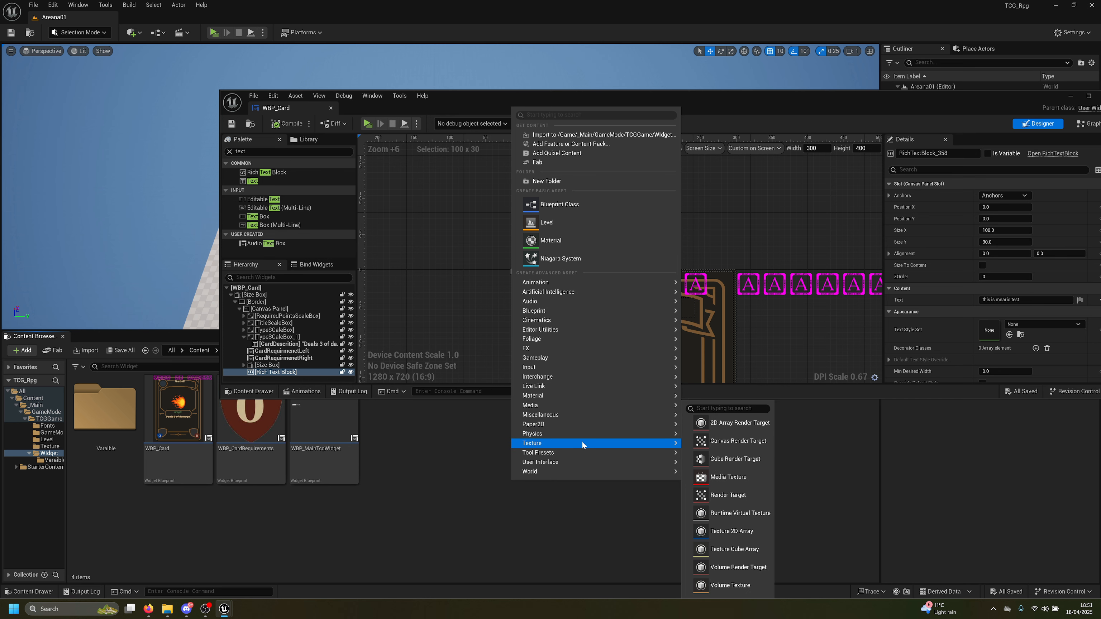
pyautogui.moveTo(576, 412)
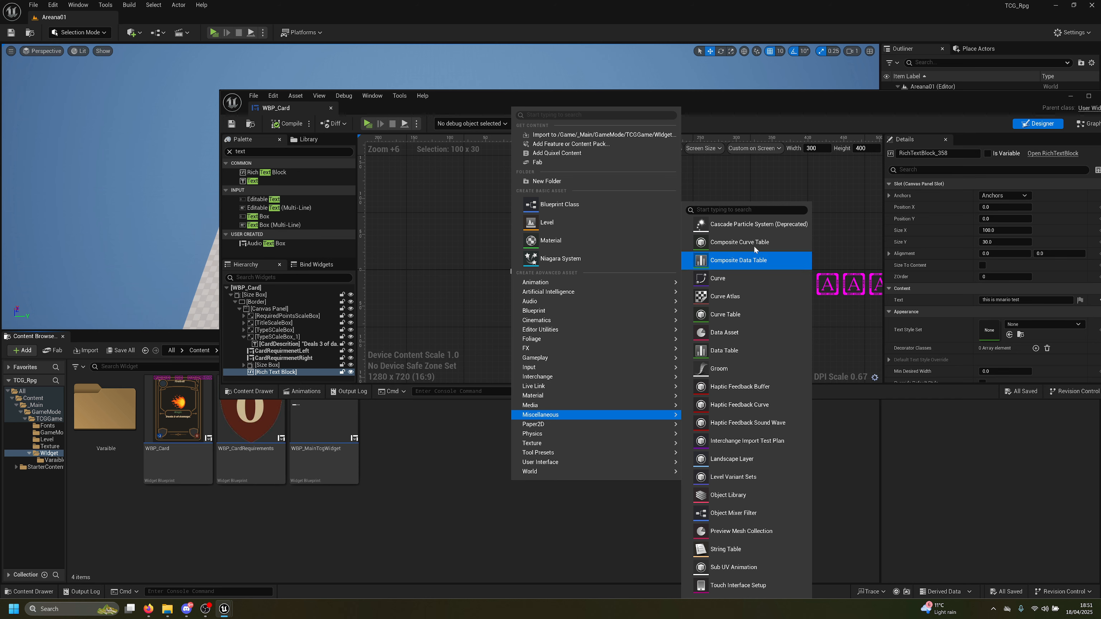
pyautogui.click(1013, 324)
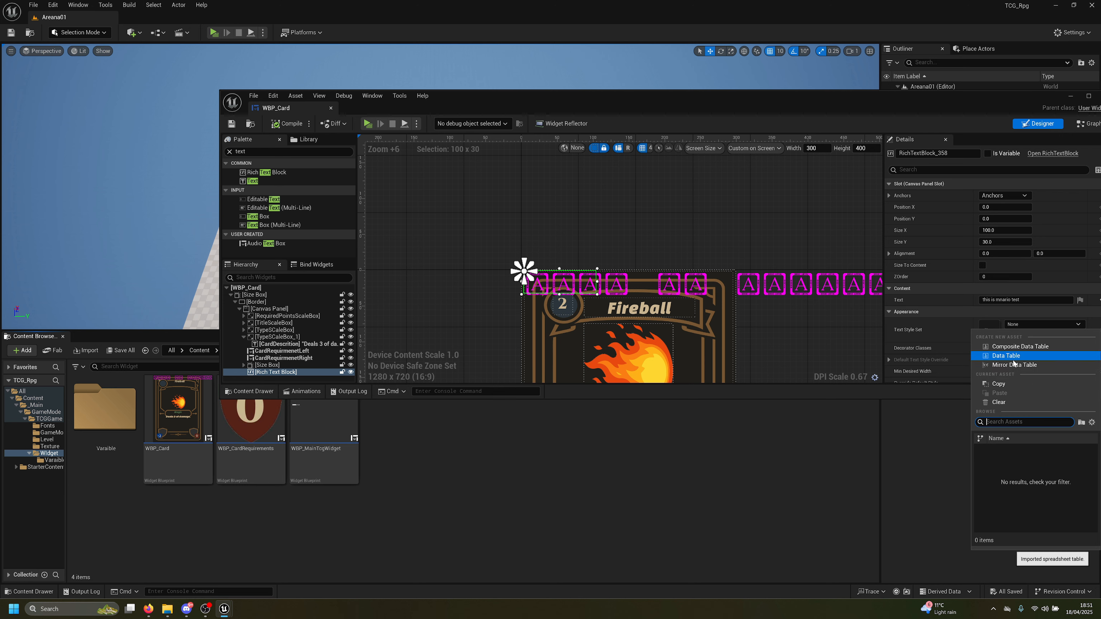
# Create a composite data table named DT_Descrition in the TCGGame/Widget folder
pyautogui.click(1010, 347)
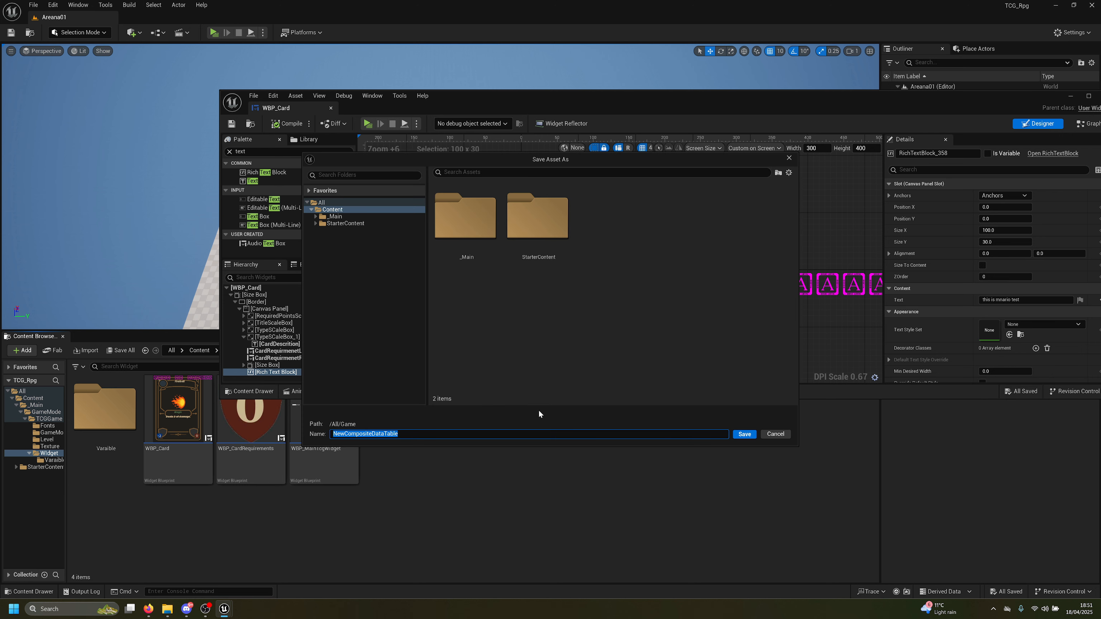
pyautogui.doubleClick(471, 229)
pyautogui.doubleClick(470, 230)
pyautogui.click(470, 230)
pyautogui.doubleClick(470, 231)
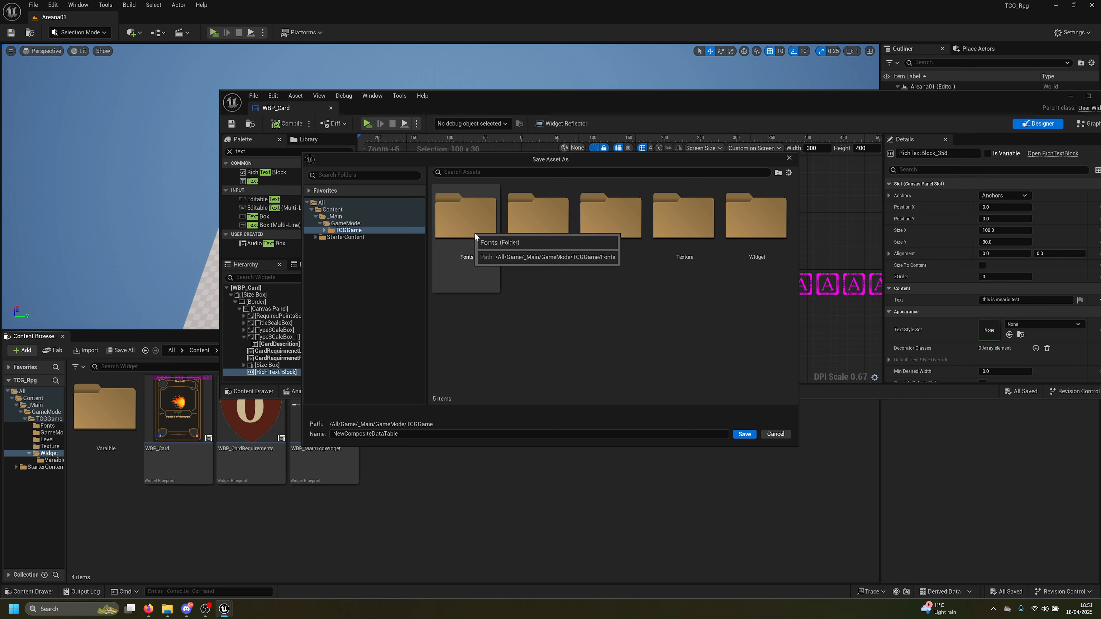
pyautogui.doubleClick(740, 231)
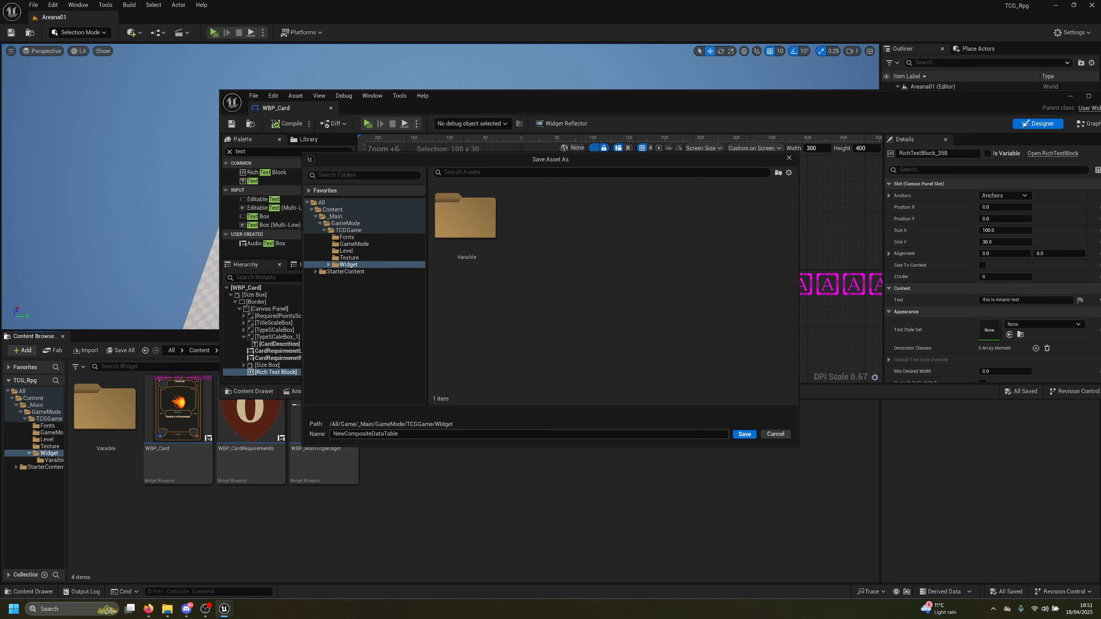
pyautogui.write('DT_Descrition')
pyautogui.press('Return')
# Leave the row-structure picker unset and cancel creating the data table
pyautogui.click(533, 295)
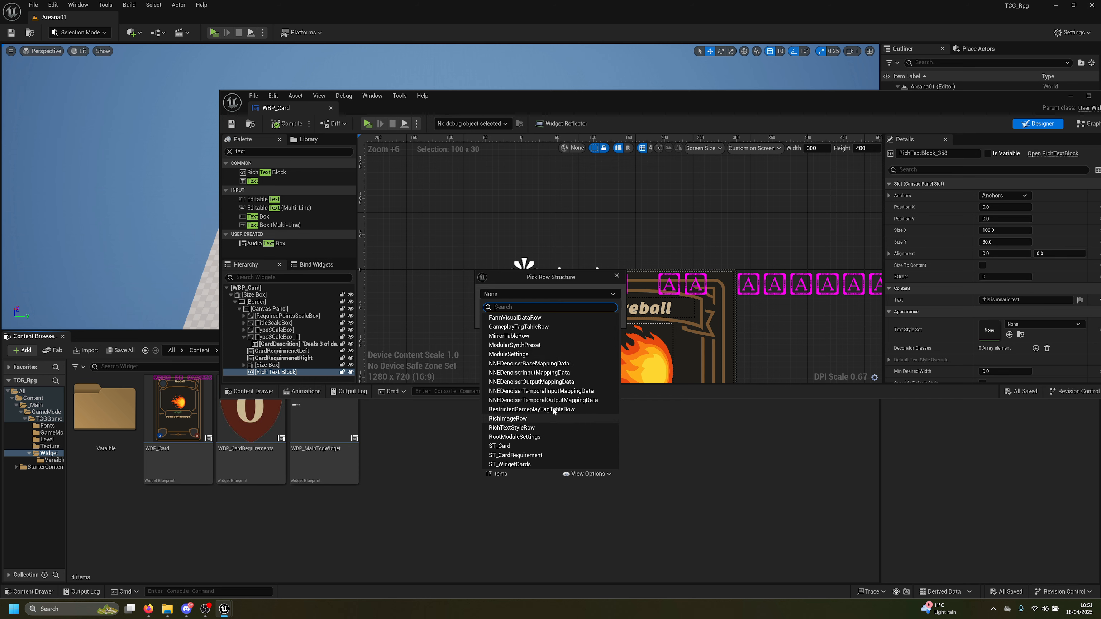
pyautogui.click(600, 276)
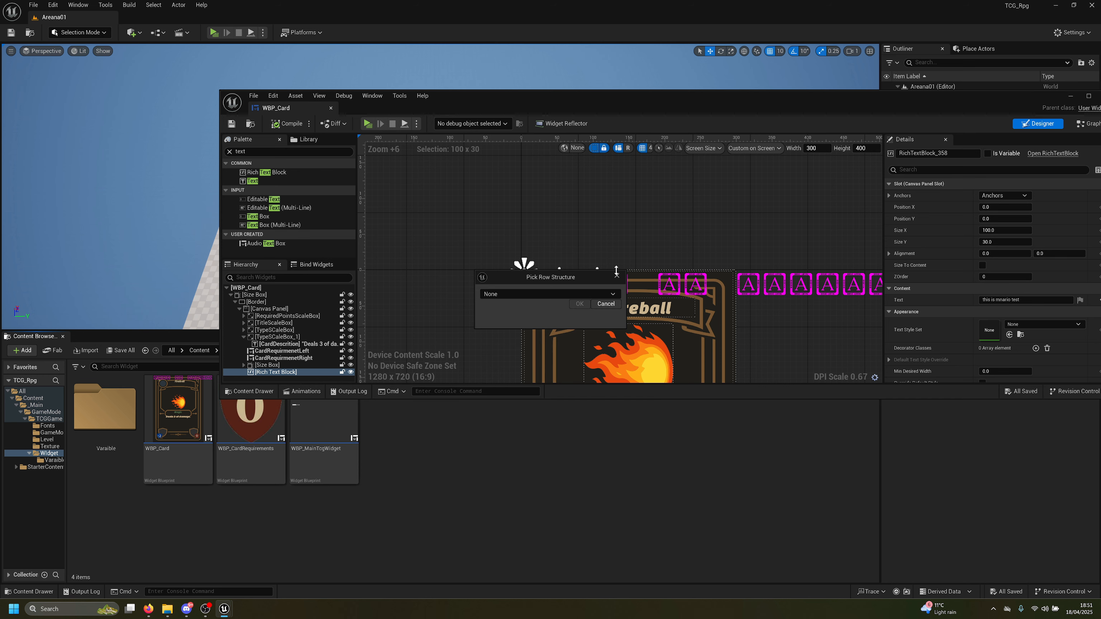
pyautogui.click(611, 303)
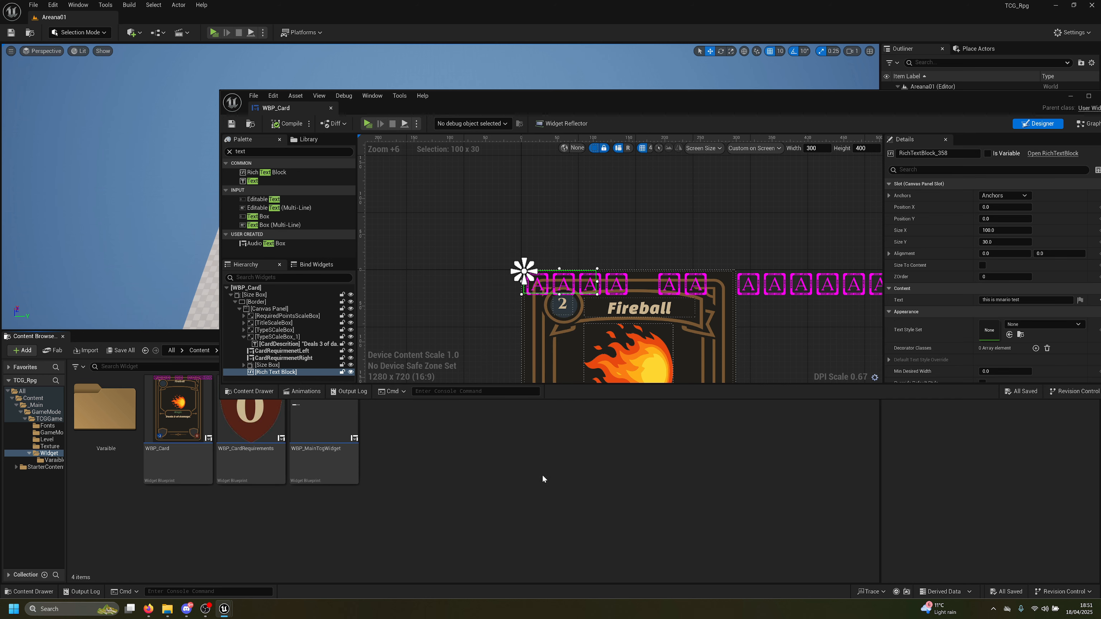
# Search the new-asset menu for 'style', try a Slate Widget Style, then cancel it
pyautogui.rightClick(515, 480)
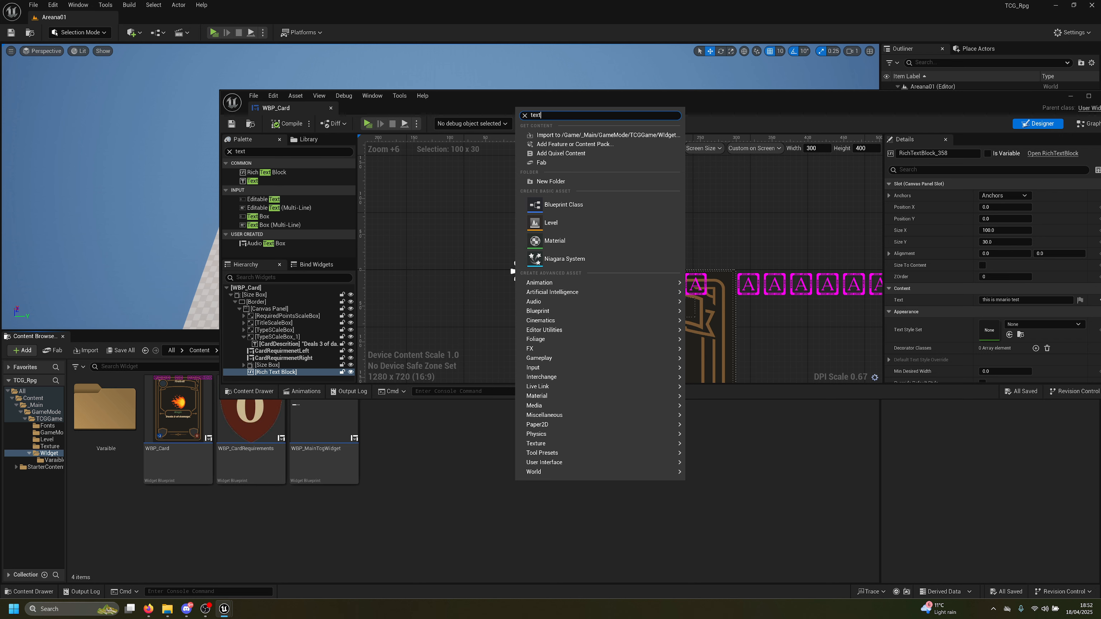
pyautogui.write('text')
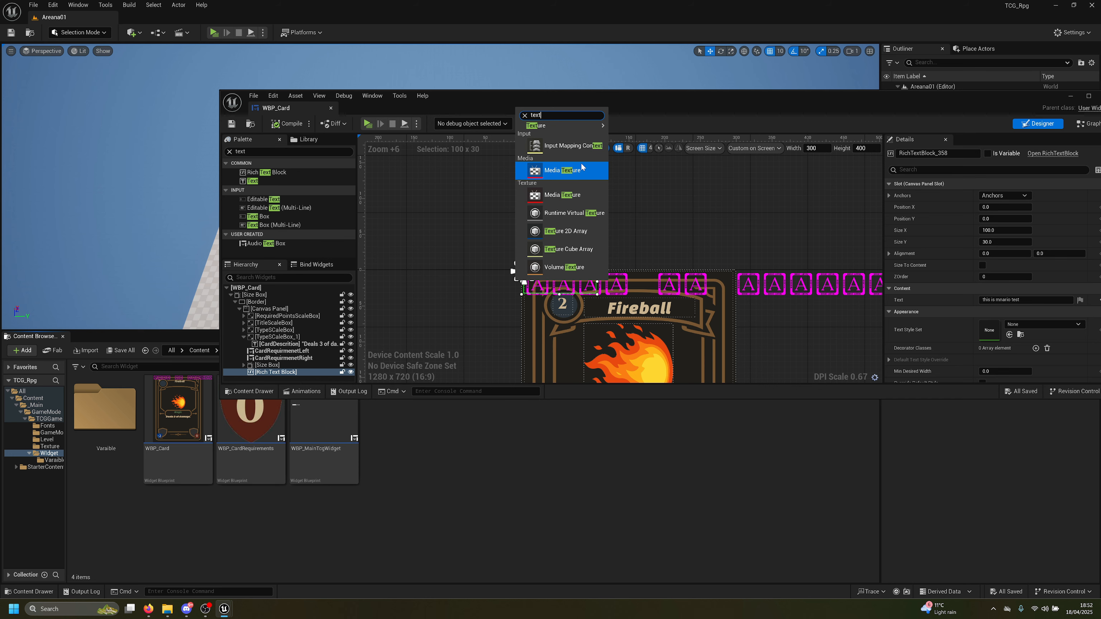
pyautogui.hotkey('ctrl', 'a')
pyautogui.write('s')
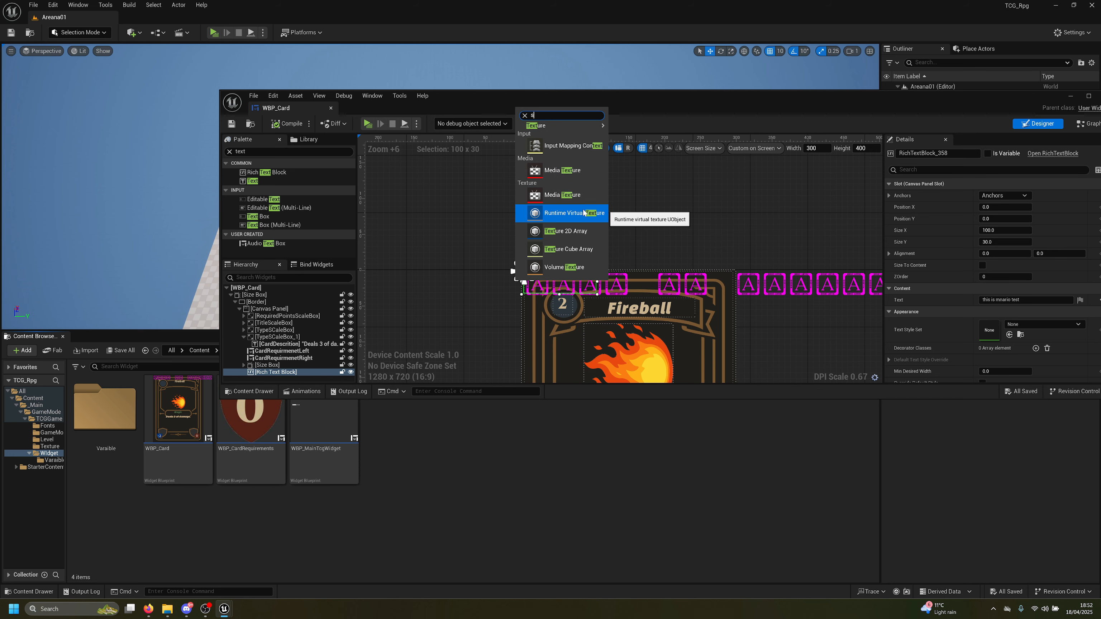
pyautogui.write('tyle')
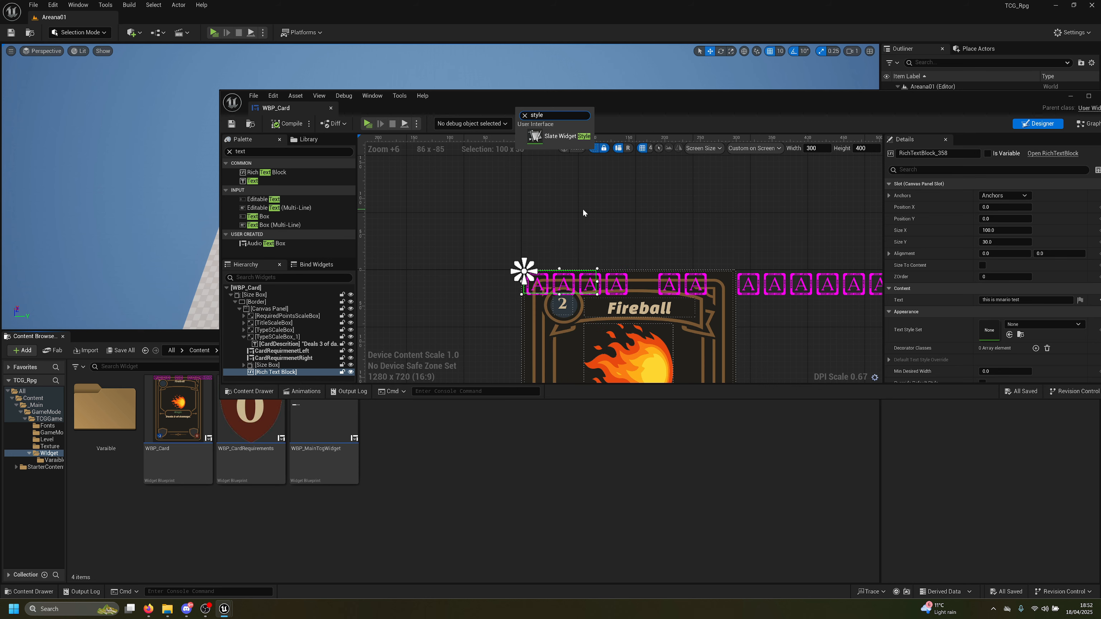
pyautogui.click(562, 136)
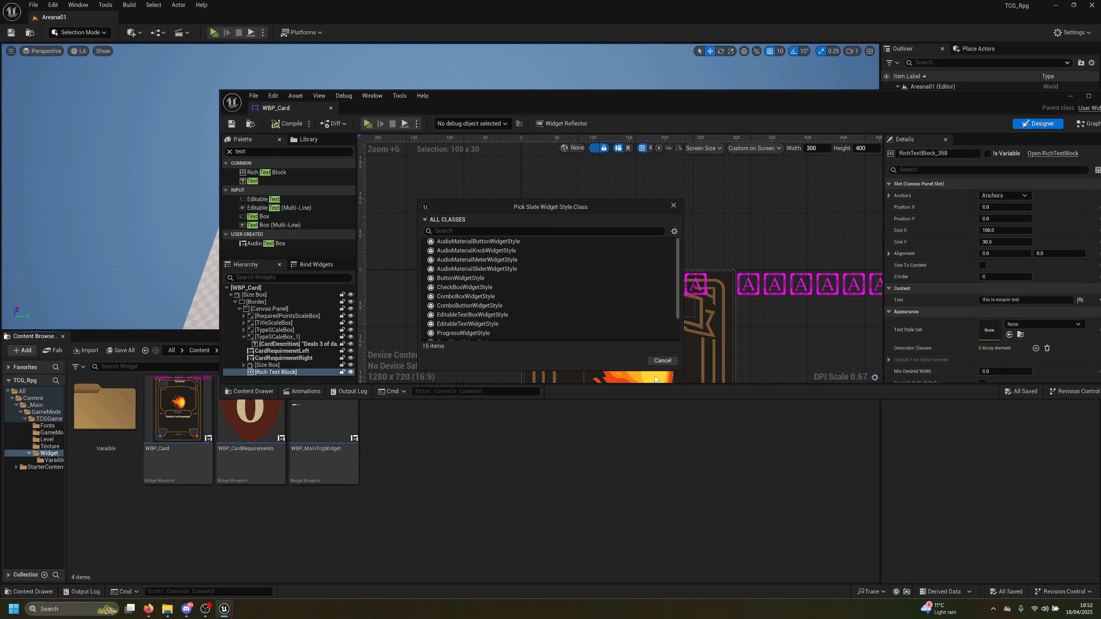
pyautogui.click(668, 361)
# Start a new Composite Data Table from the Content Browser's Miscellaneous menu
pyautogui.rightClick(471, 491)
pyautogui.moveTo(477, 486)
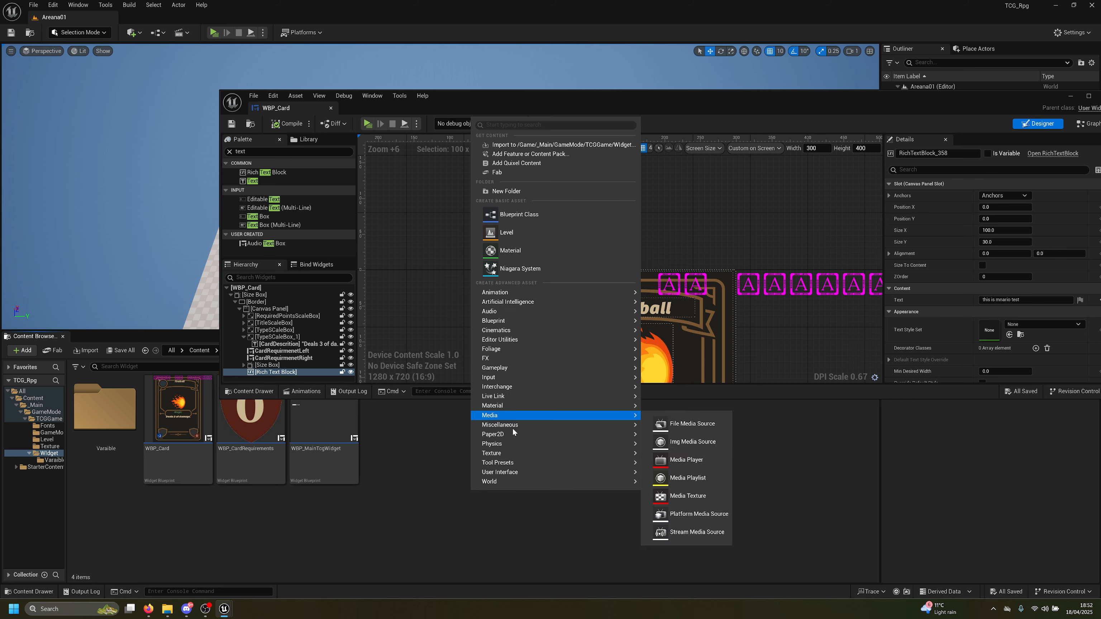
pyautogui.moveTo(514, 427)
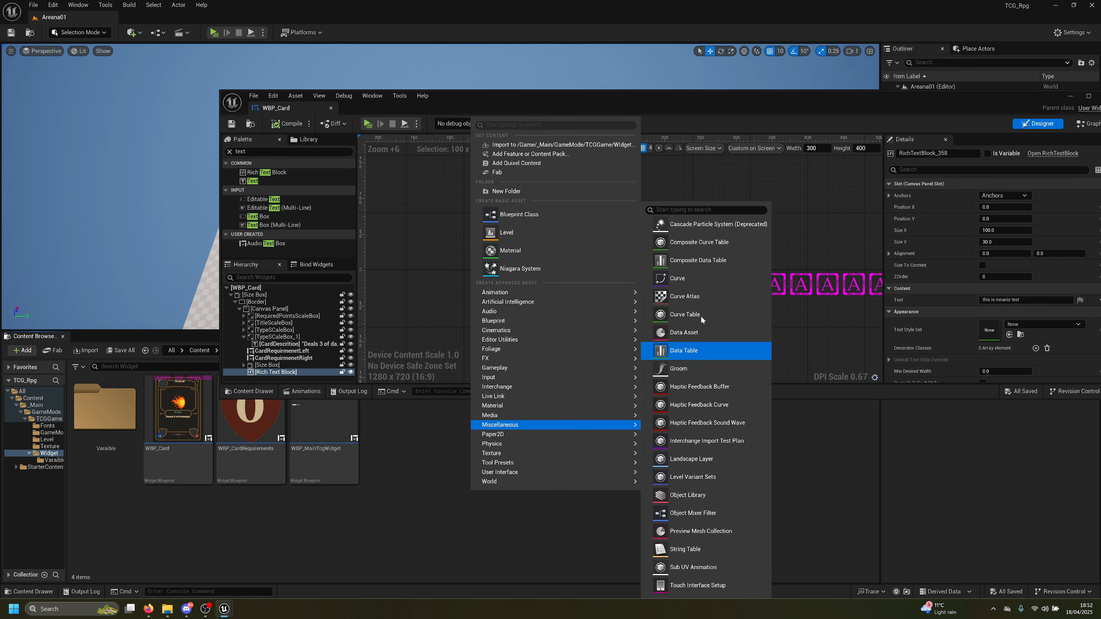
pyautogui.click(695, 261)
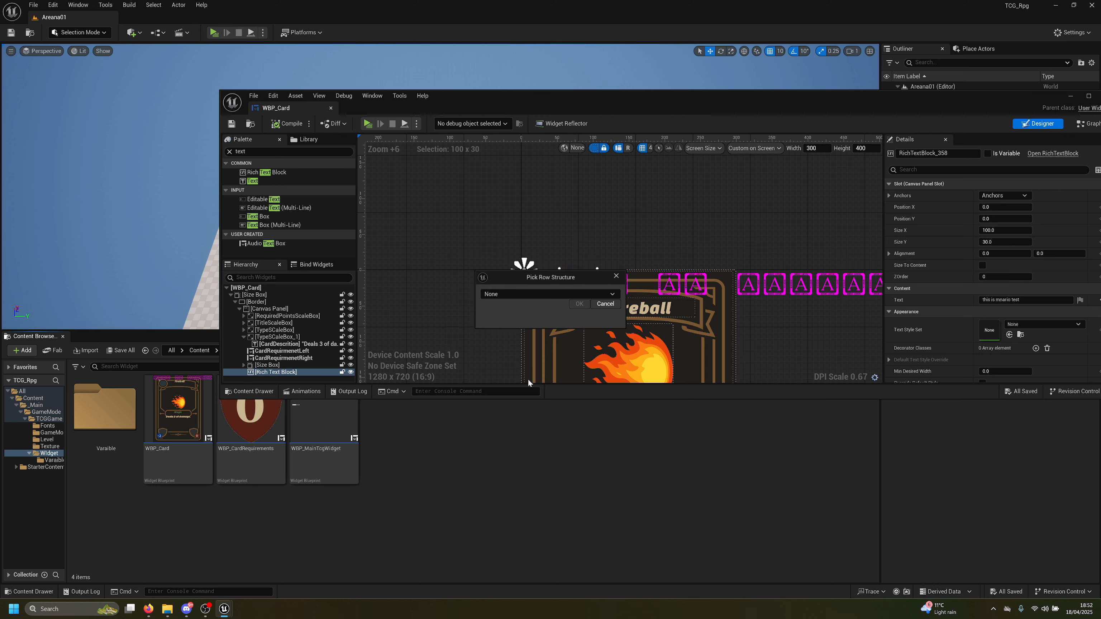
# Create the table with the RichTextStyleRow structure and assign it as the Text Style Set
pyautogui.click(542, 295)
pyautogui.write('sty')
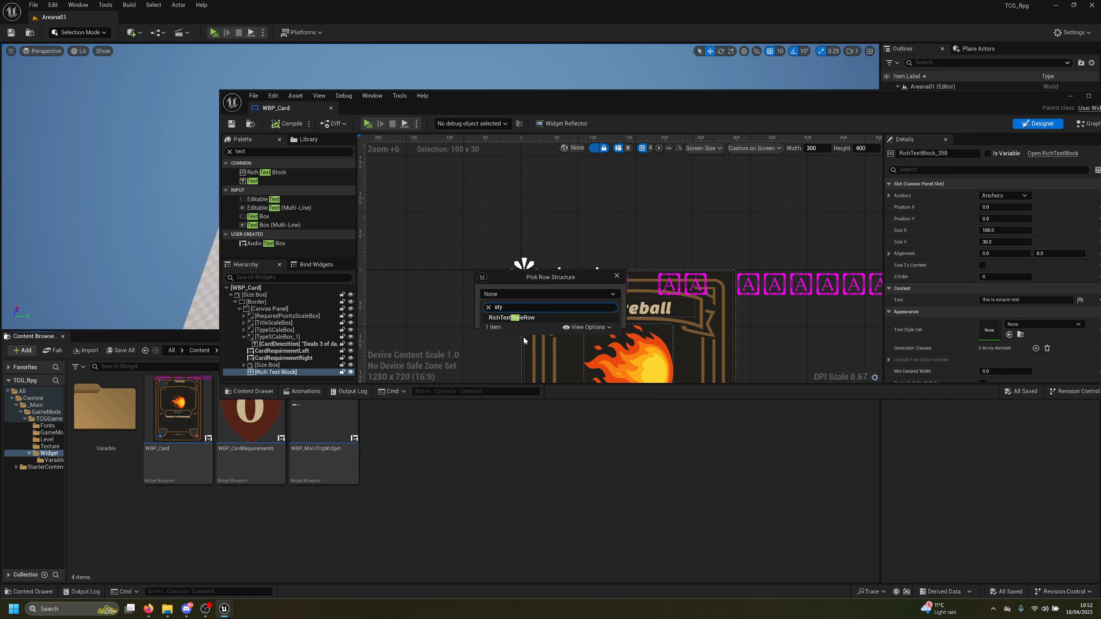
pyautogui.click(522, 318)
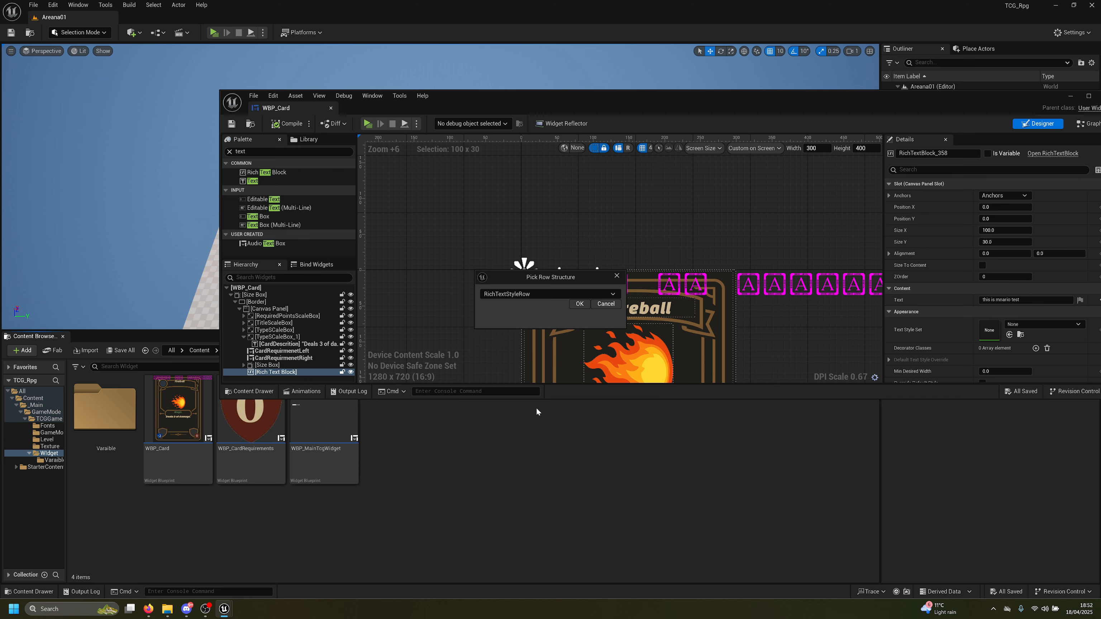
pyautogui.click(578, 304)
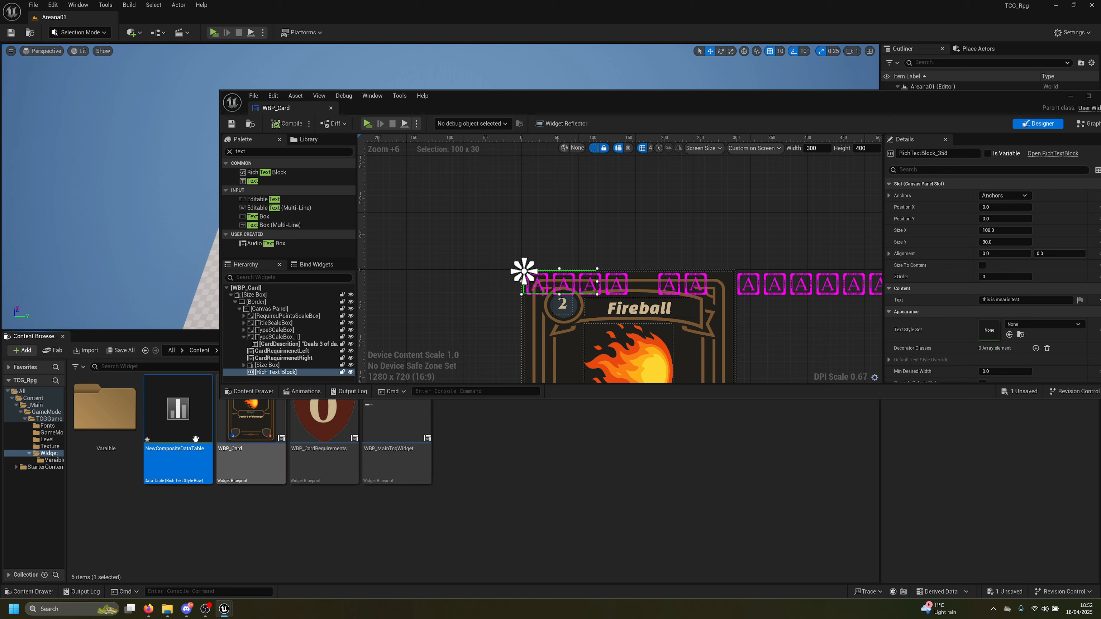
pyautogui.moveTo(195, 439); pyautogui.dragTo(988, 329)
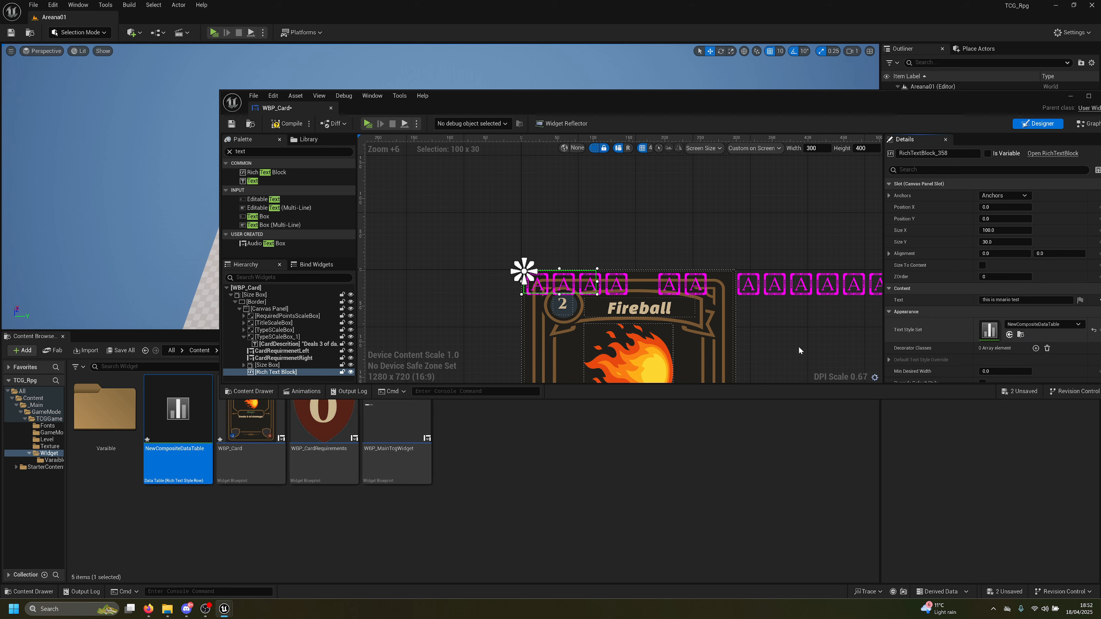
# Save all assets and open the composite data table, widening its Text Style column
pyautogui.click(118, 351)
pyautogui.click(618, 401)
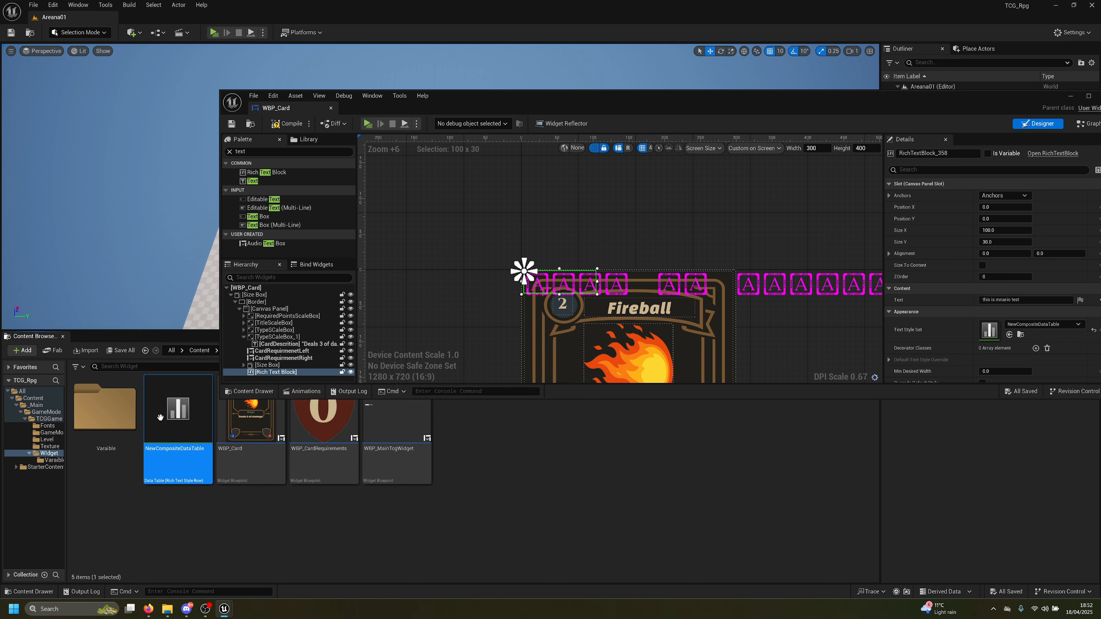
pyautogui.doubleClick(173, 412)
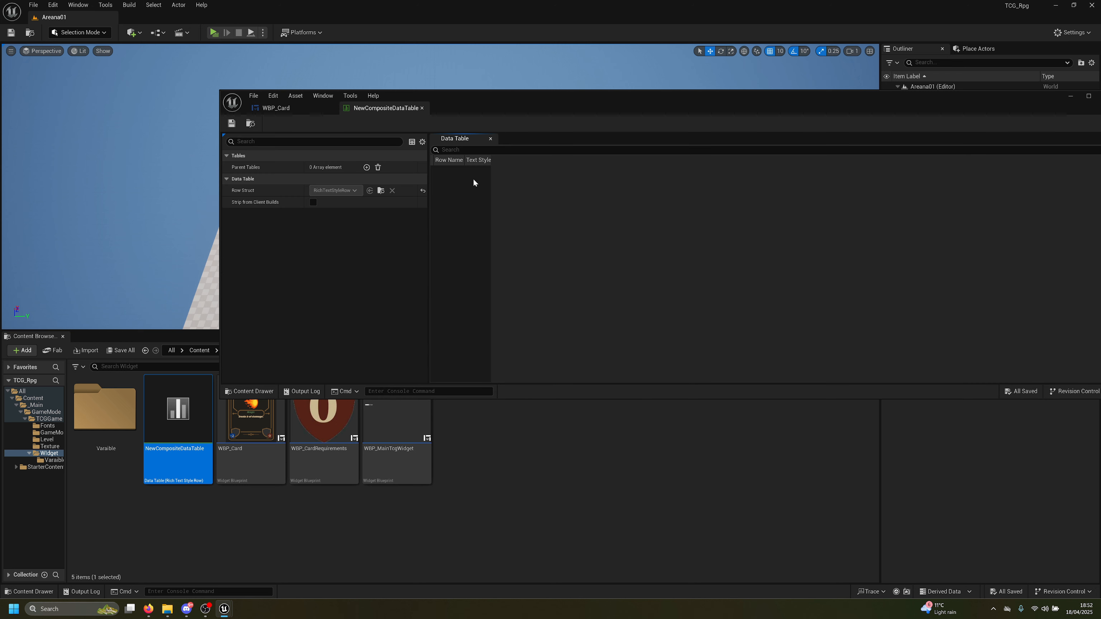
pyautogui.moveTo(489, 165); pyautogui.dragTo(548, 177)
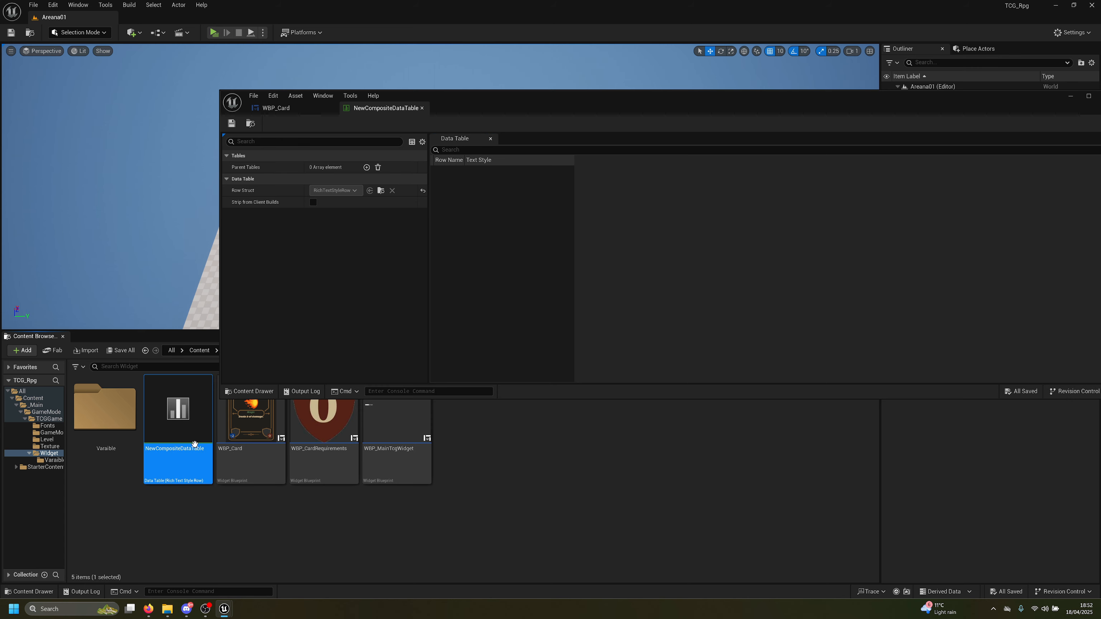
# Force-delete the composite data table and reopen the WBP_Card widget blueprint
pyautogui.press('Delete')
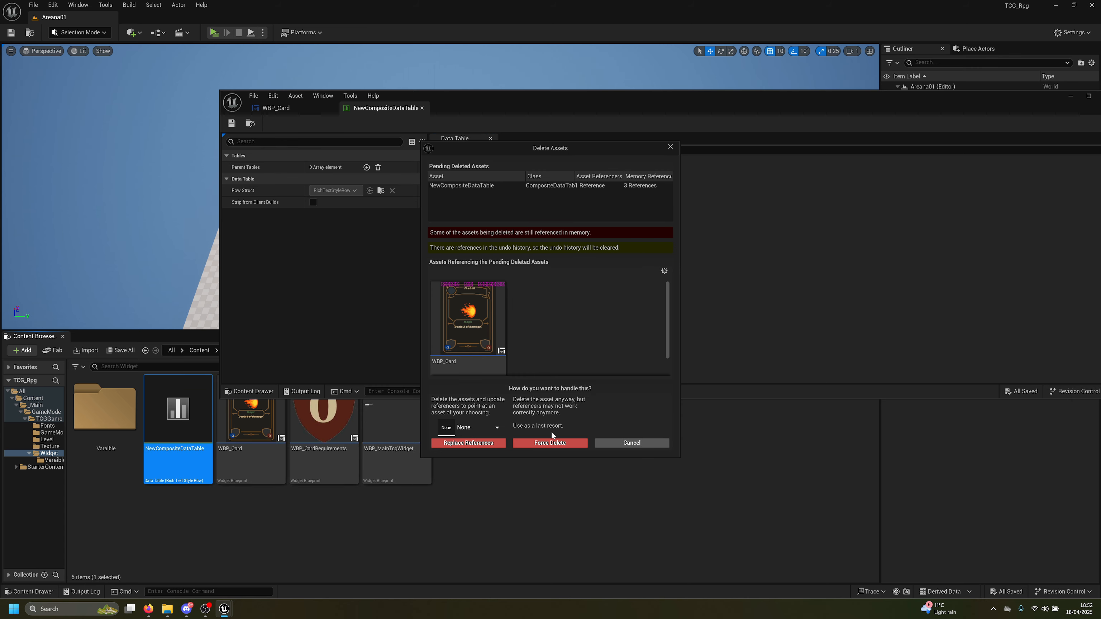
pyautogui.click(551, 443)
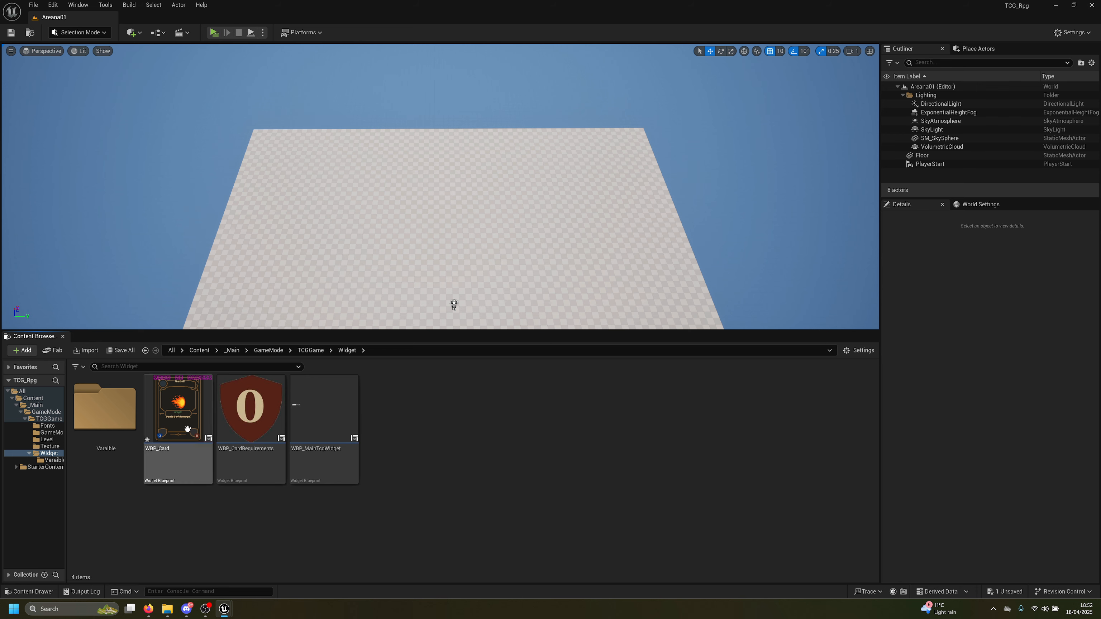
pyautogui.doubleClick(187, 428)
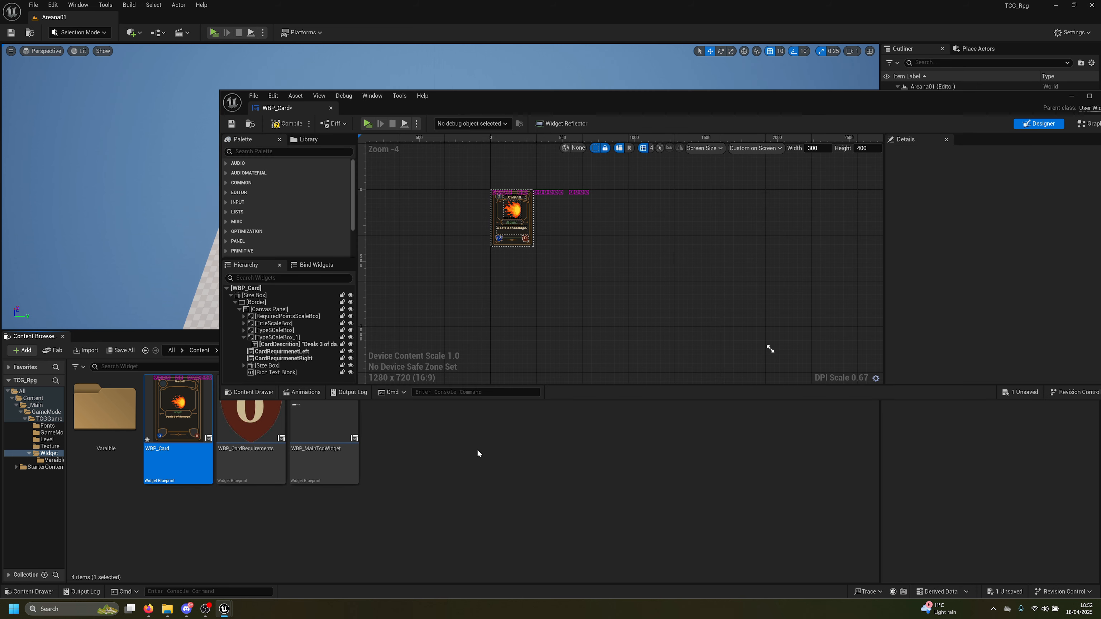
# Create a DT_TextStyle data table with the RichTextStyleRow structure in Widget and save it
pyautogui.rightClick(478, 451)
pyautogui.moveTo(528, 385)
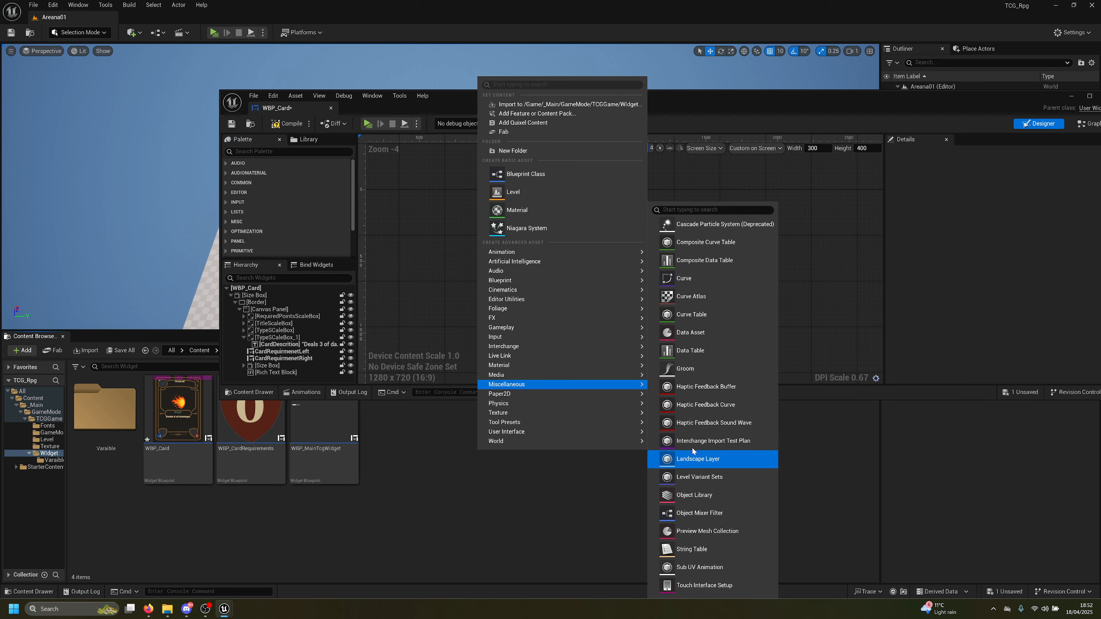
pyautogui.click(693, 351)
pyautogui.click(542, 295)
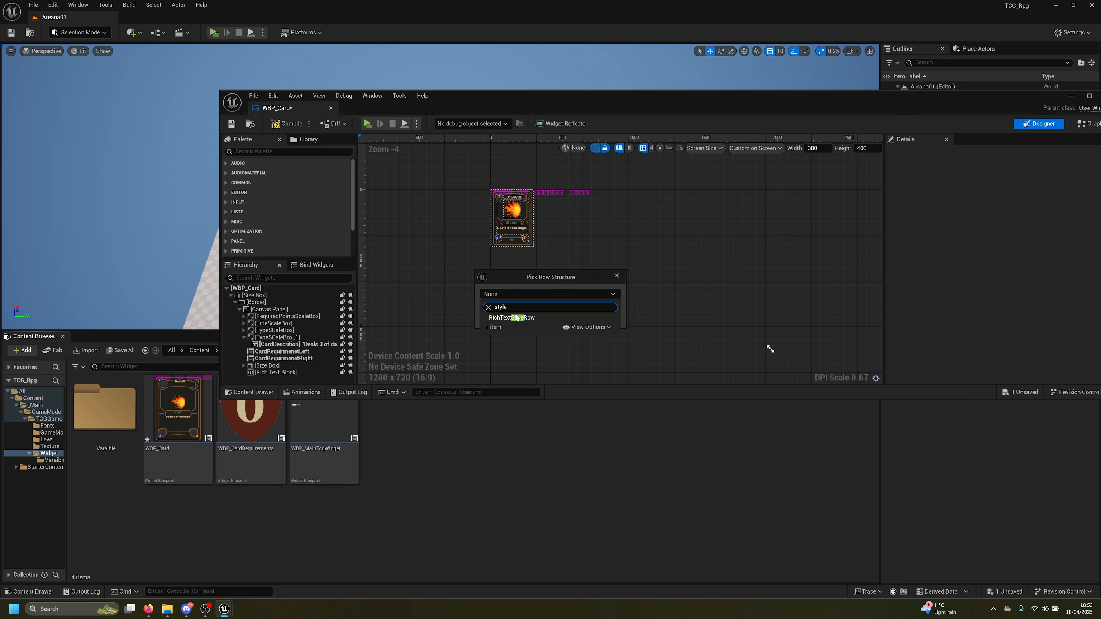
pyautogui.click(517, 318)
pyautogui.click(575, 304)
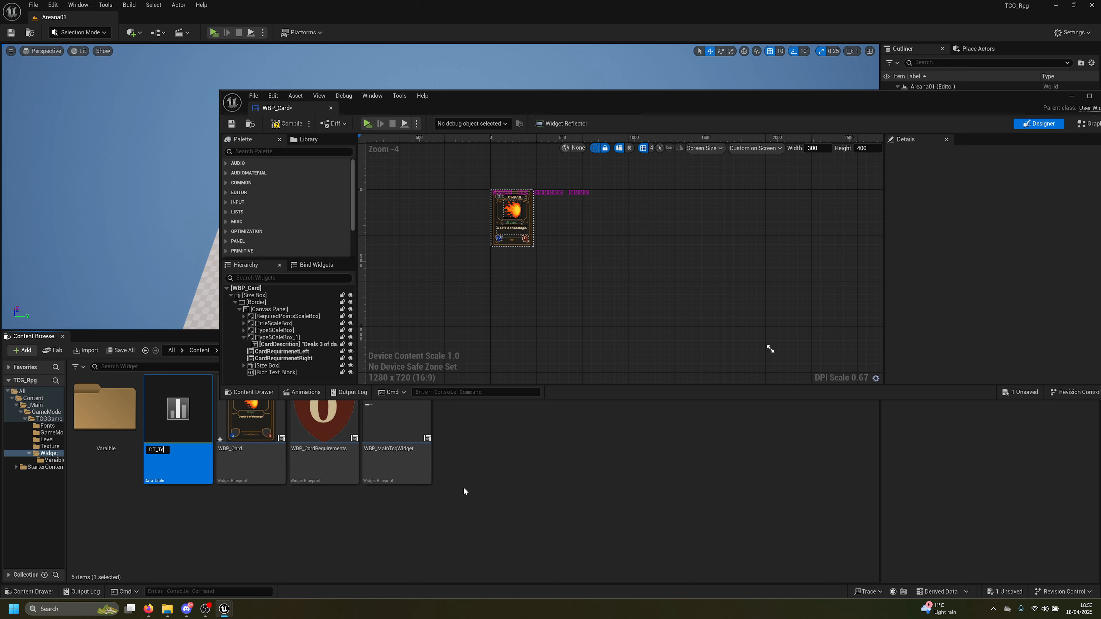
pyautogui.press('Return')
pyautogui.click(135, 352)
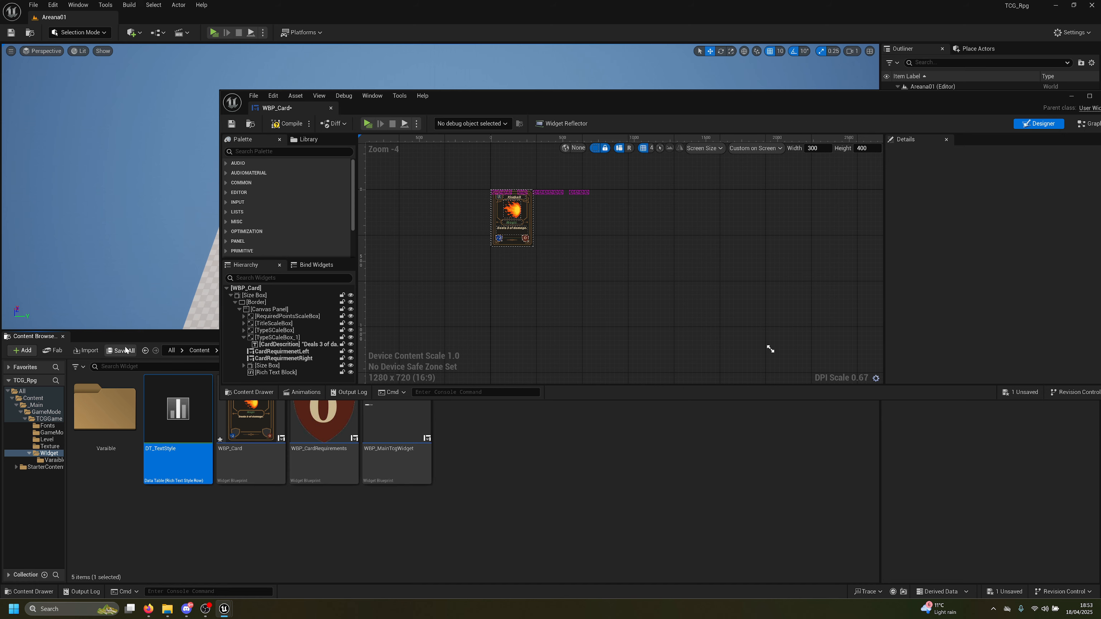
pyautogui.click(619, 400)
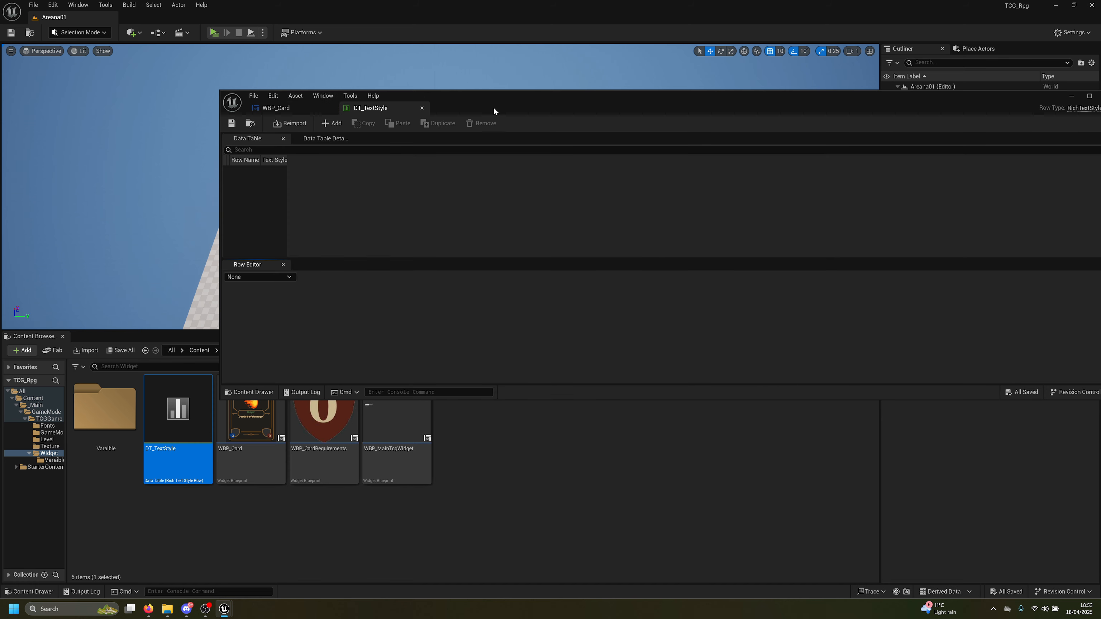
# Add a first row, NewRow, to DT_TextStyle in a maximized editor and save the table
pyautogui.moveTo(286, 161); pyautogui.dragTo(400, 161)
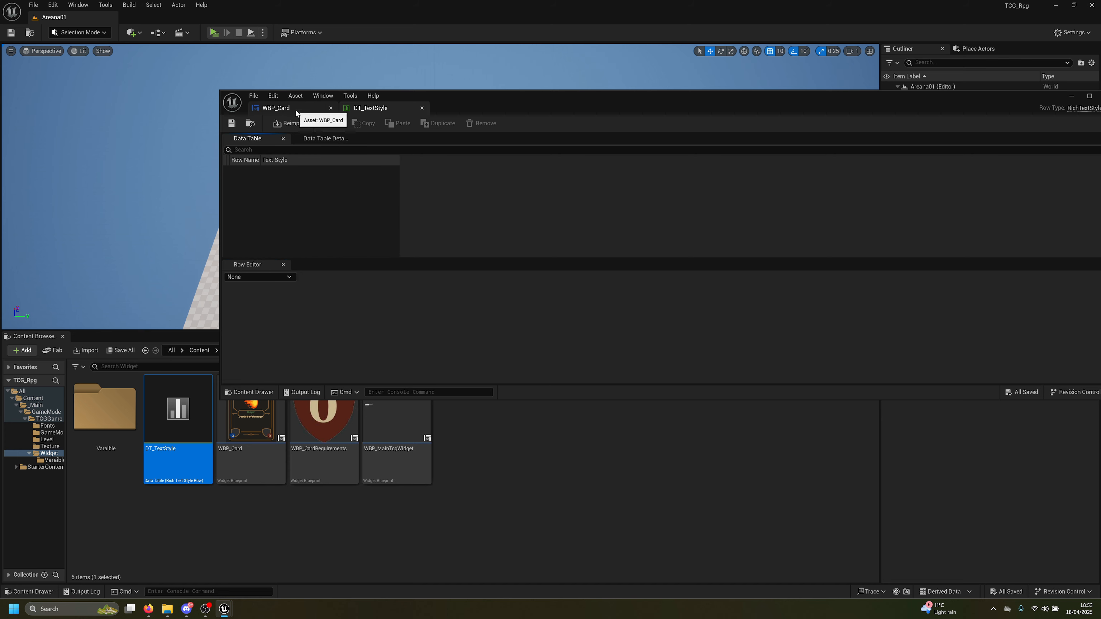
pyautogui.click(277, 108)
pyautogui.click(389, 108)
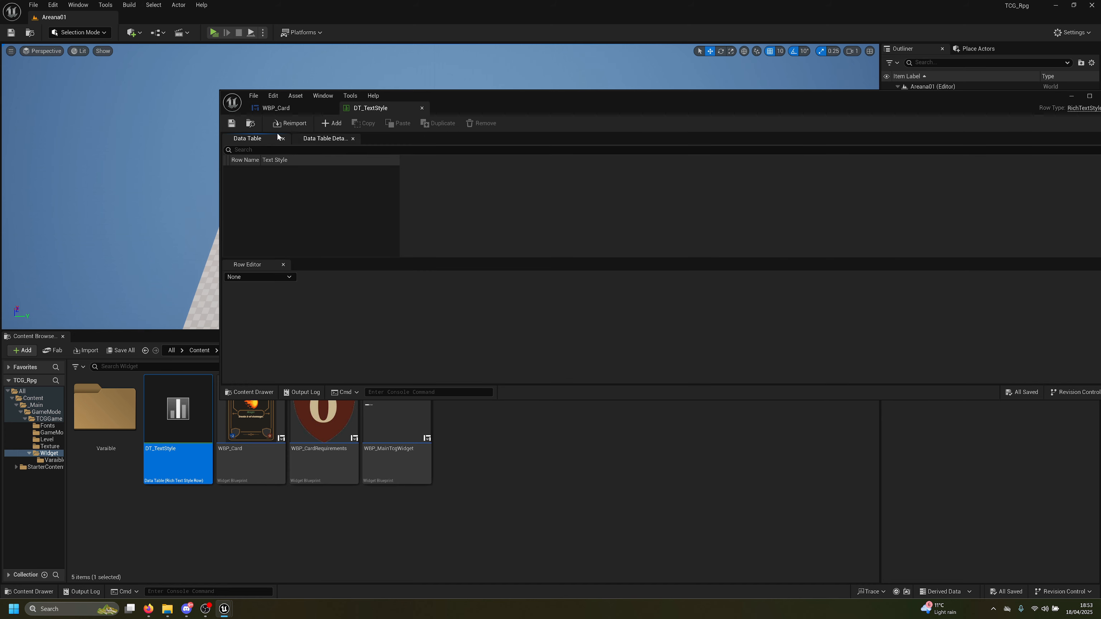
pyautogui.click(332, 123)
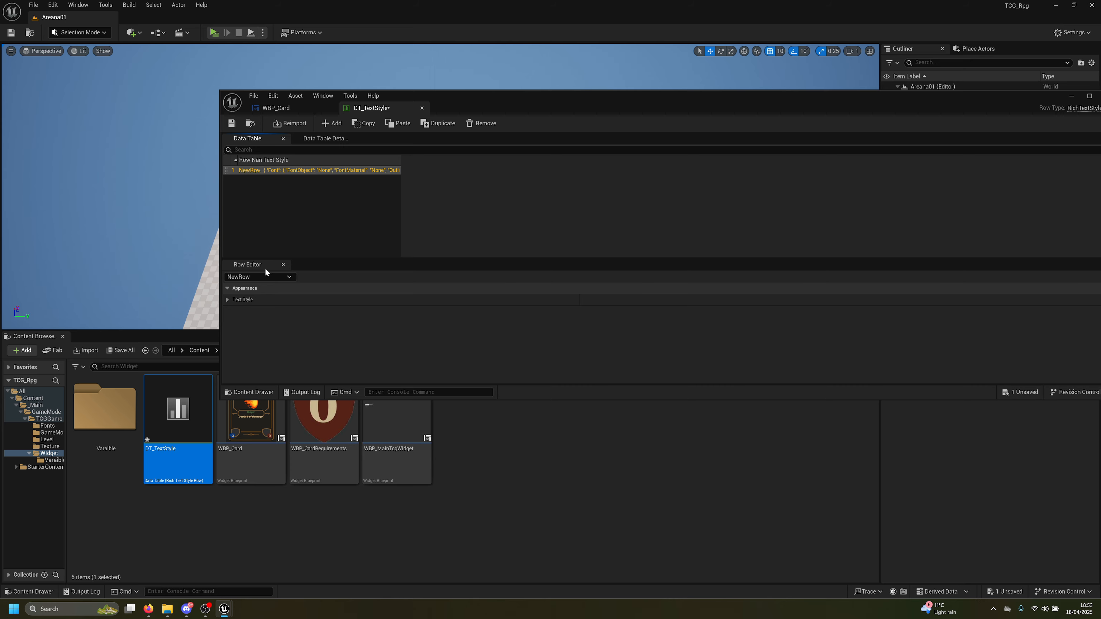
pyautogui.doubleClick(485, 106)
pyautogui.click(11, 33)
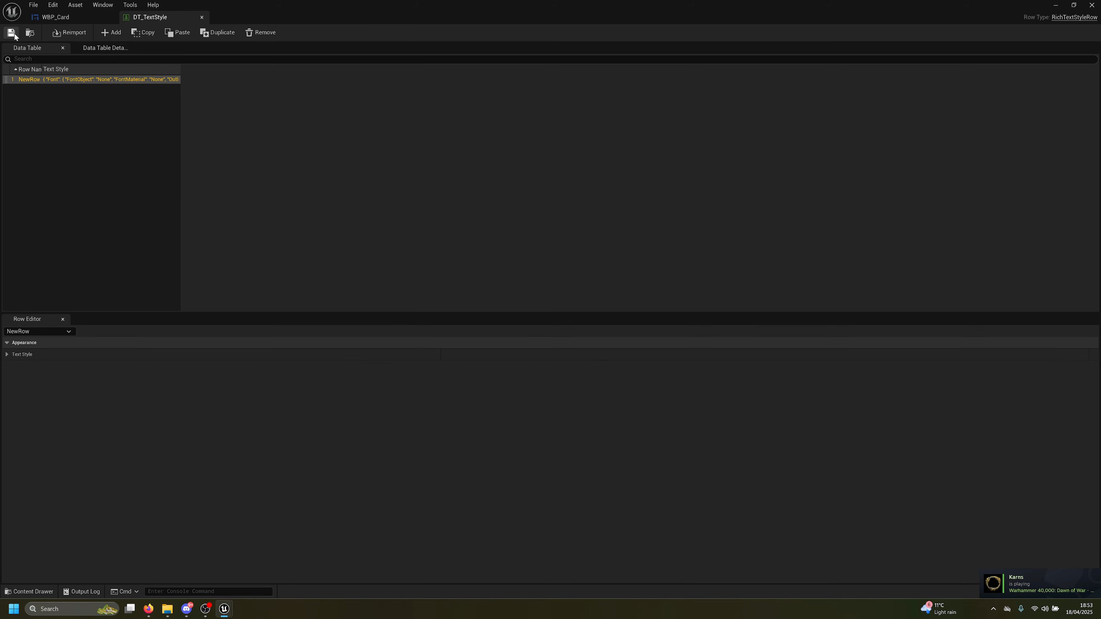
# Expand the row's Text Style and Font settings, then begin renaming the row
pyautogui.click(7, 355)
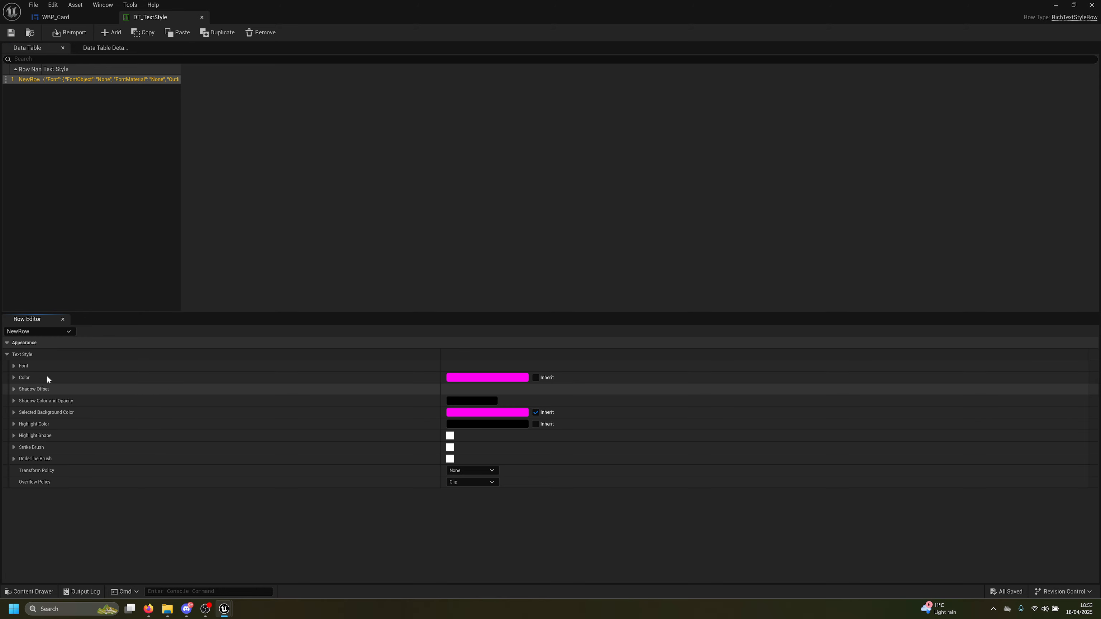
pyautogui.click(15, 366)
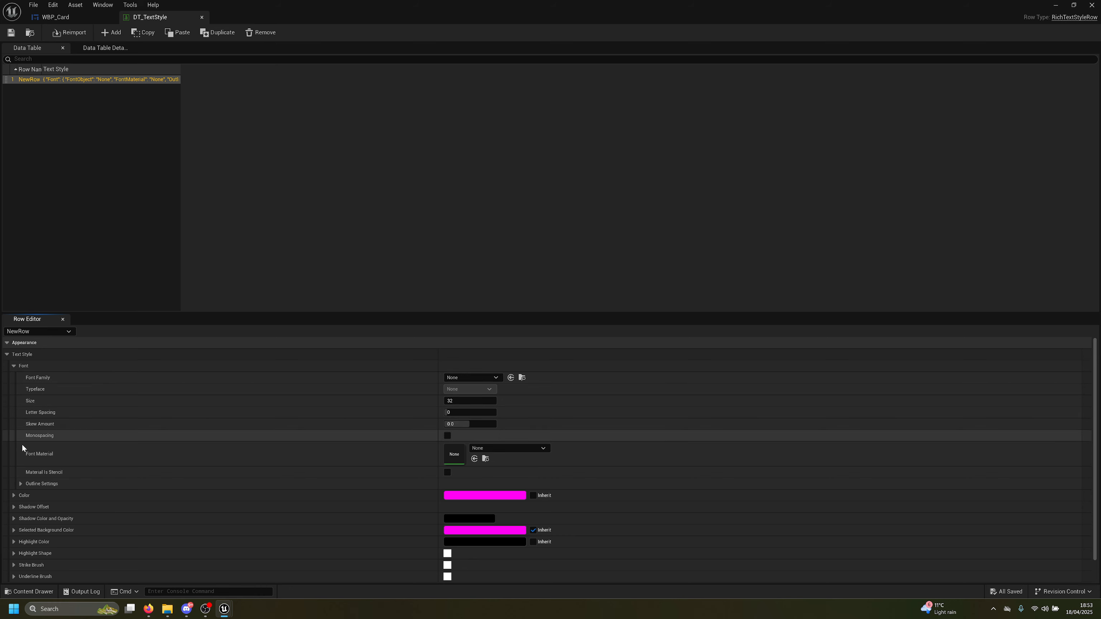
pyautogui.scroll(-1, 21, 446)
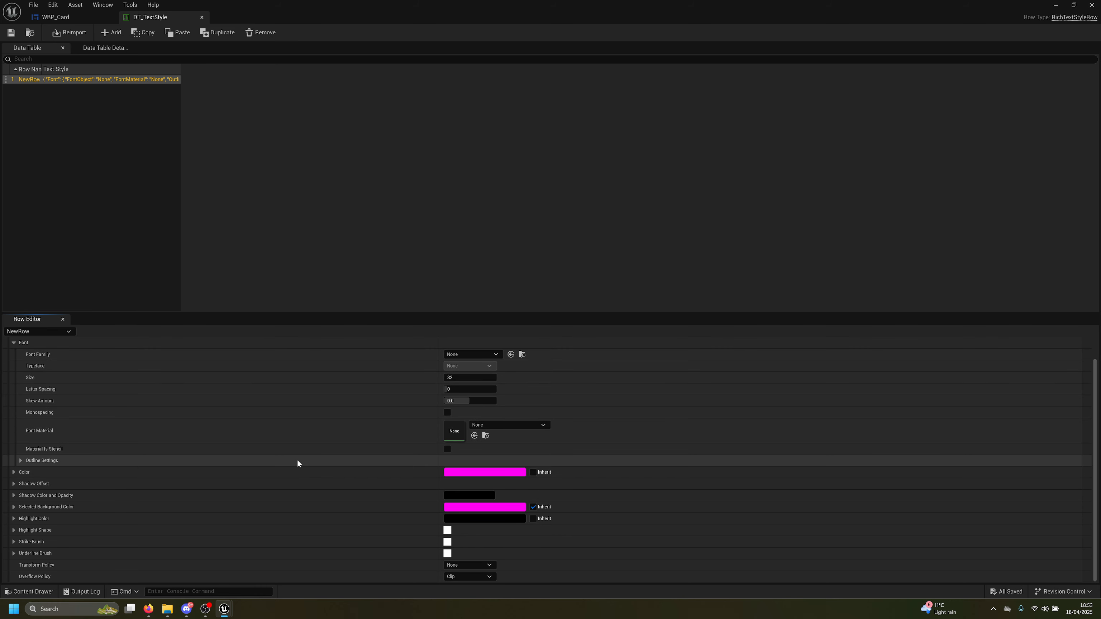
pyautogui.scroll(1, 177, 396)
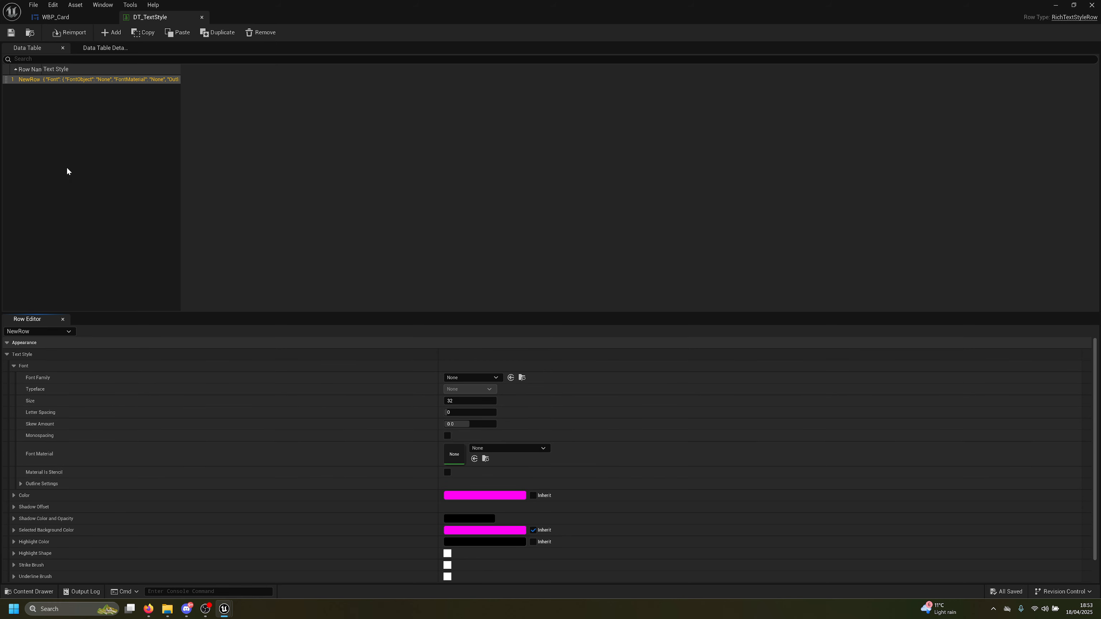
pyautogui.doubleClick(30, 80)
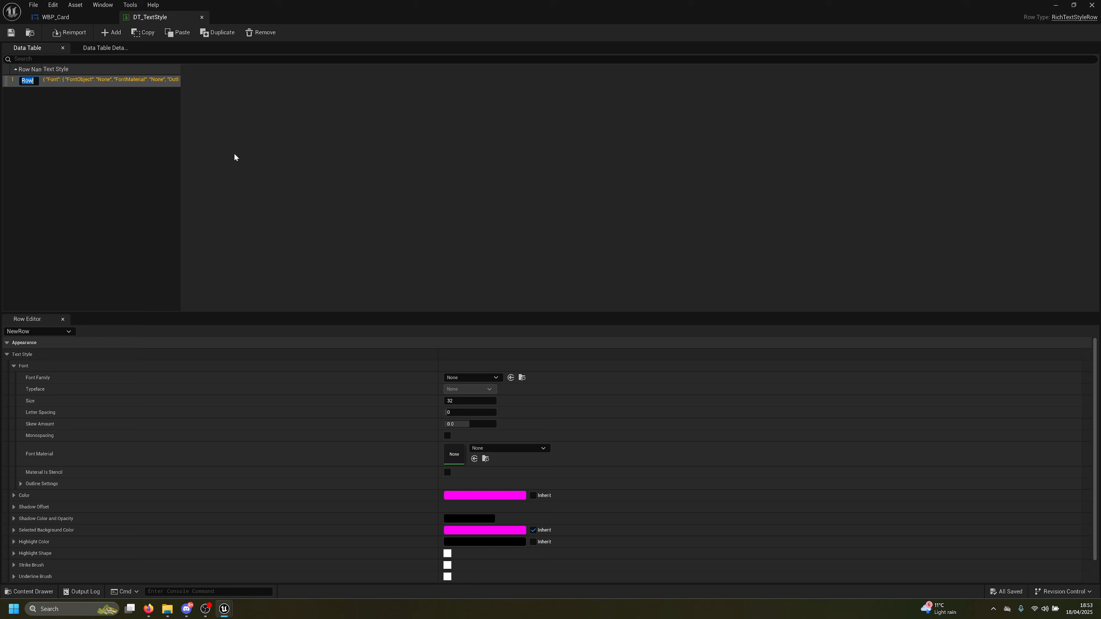
pyautogui.click(149, 609)
pyautogui.click(148, 609)
# Search 'rick text style urneal' and scroll Unreal's rich text styling article to its Data Table example
pyautogui.doubleClick(557, 163)
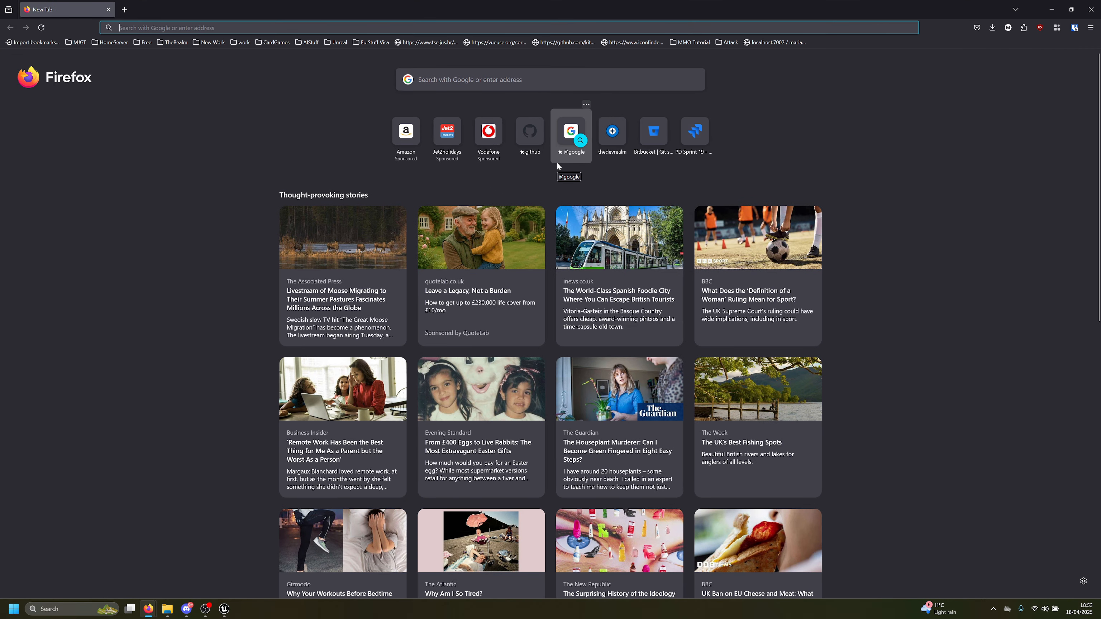
pyautogui.write('rick text s')
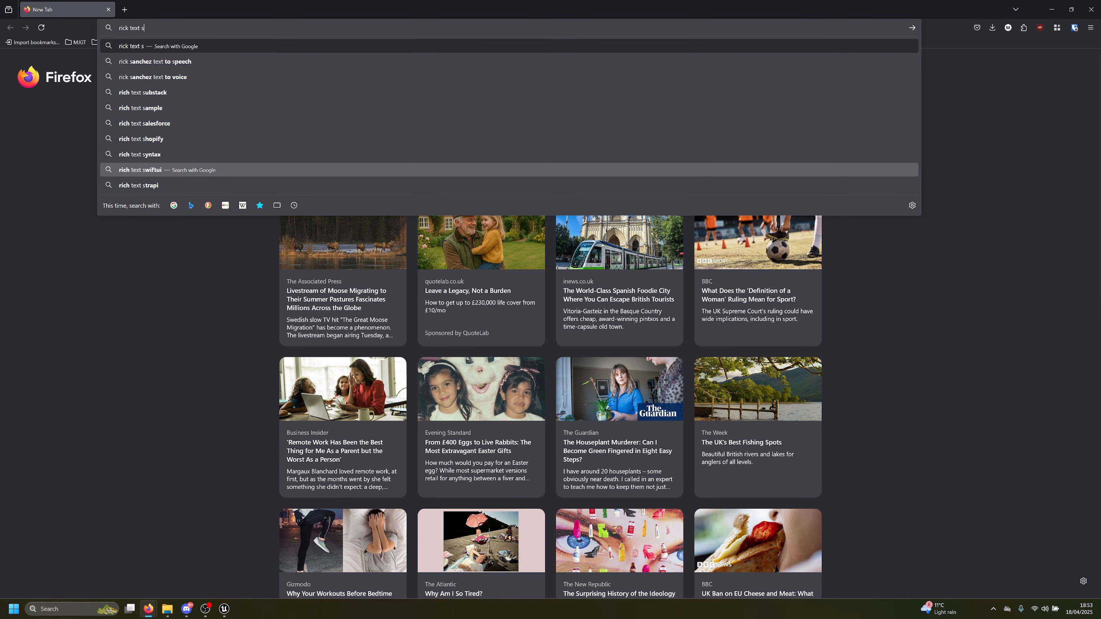
pyautogui.write('tyle urneal')
pyautogui.press('Return')
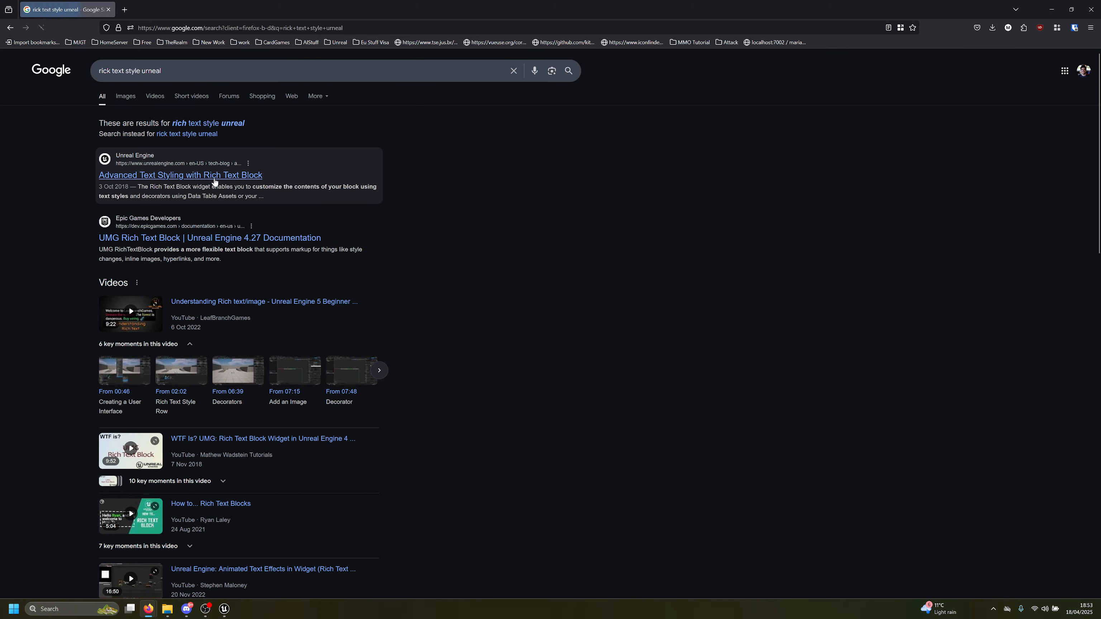
pyautogui.click(214, 182)
pyautogui.scroll(-5, 399, 345)
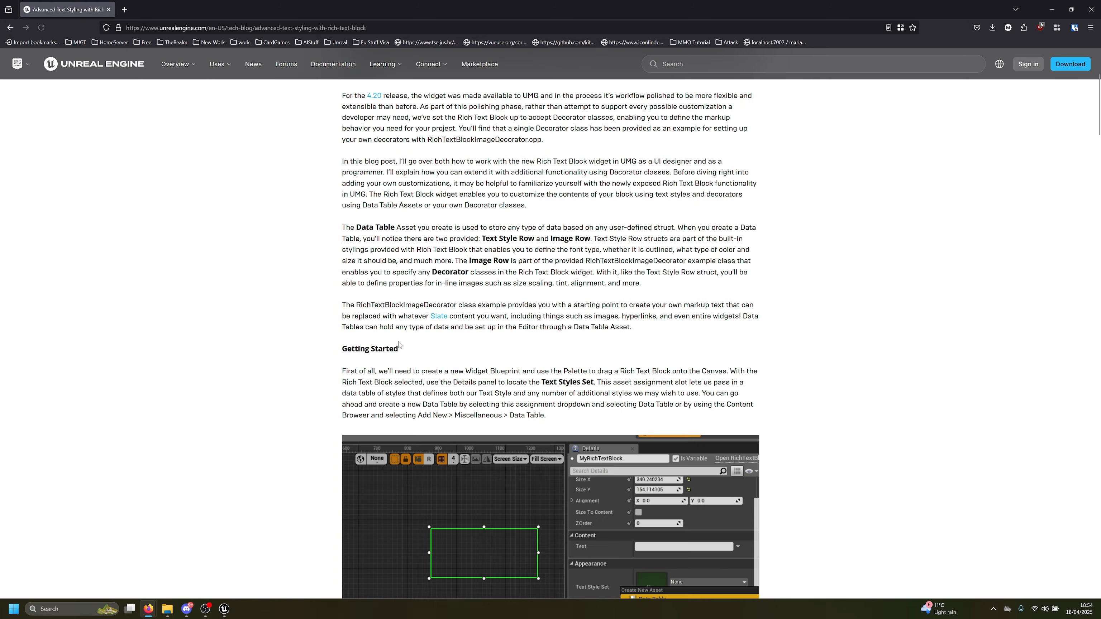
pyautogui.scroll(-10, 399, 345)
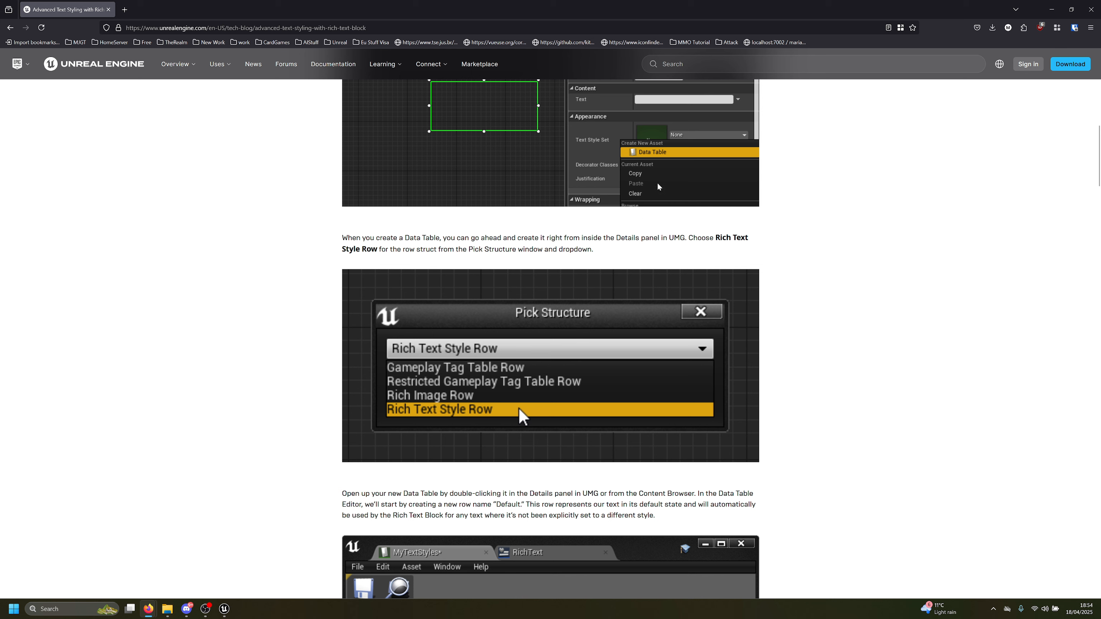
pyautogui.scroll(-7, 550, 338)
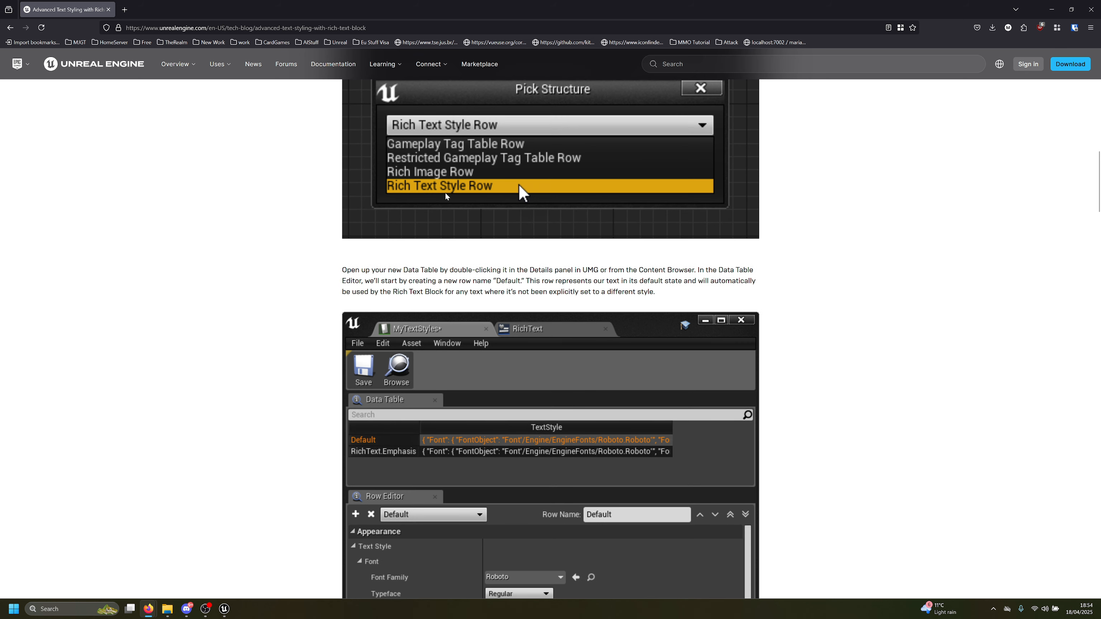
pyautogui.scroll(-3, 445, 340)
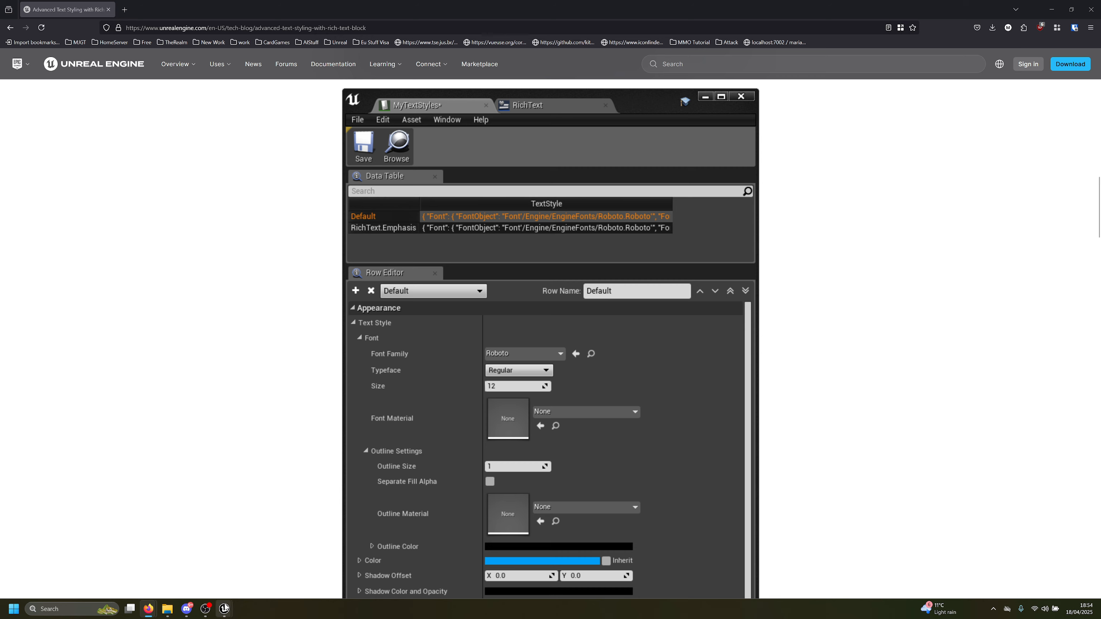
# Rename the DT_TextStyle data table's first row to Default
pyautogui.moveTo(225, 606)
pyautogui.click(292, 572)
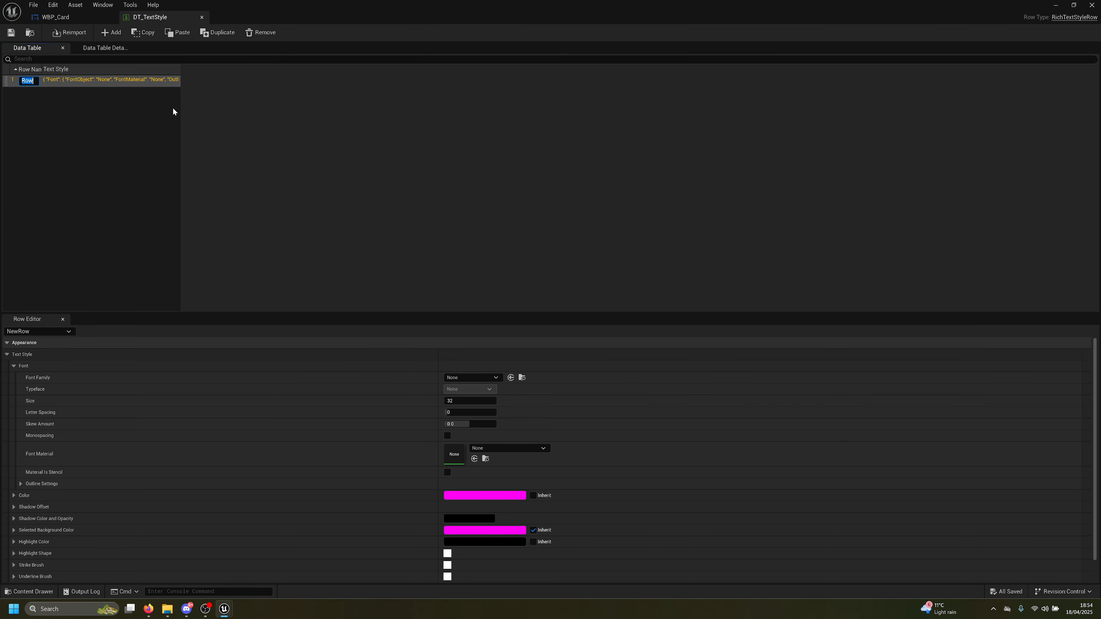
pyautogui.write('Default')
pyautogui.press('Return')
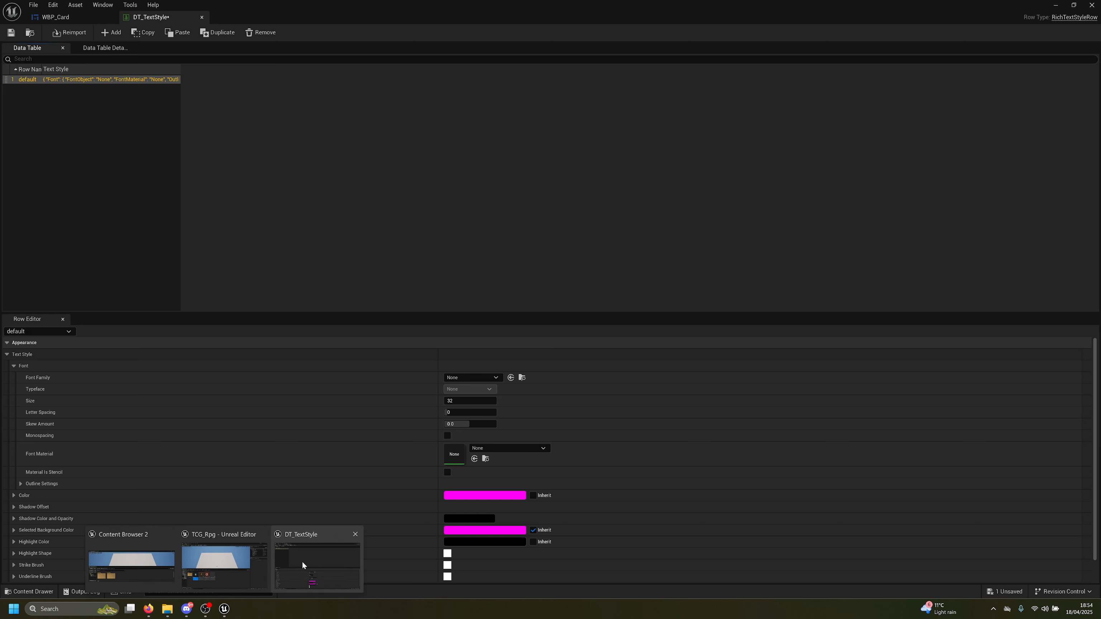
# Scroll the rich text article down to its <StyleName>Text</> tag example
pyautogui.click(147, 609)
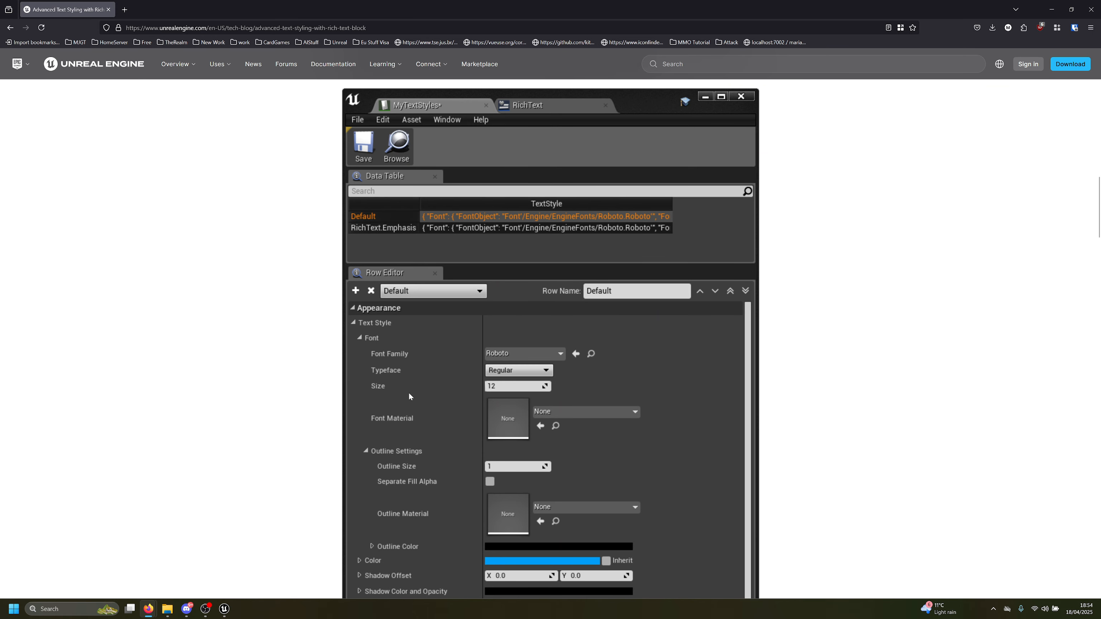
pyautogui.scroll(-2, 412, 389)
pyautogui.scroll(-10, 453, 303)
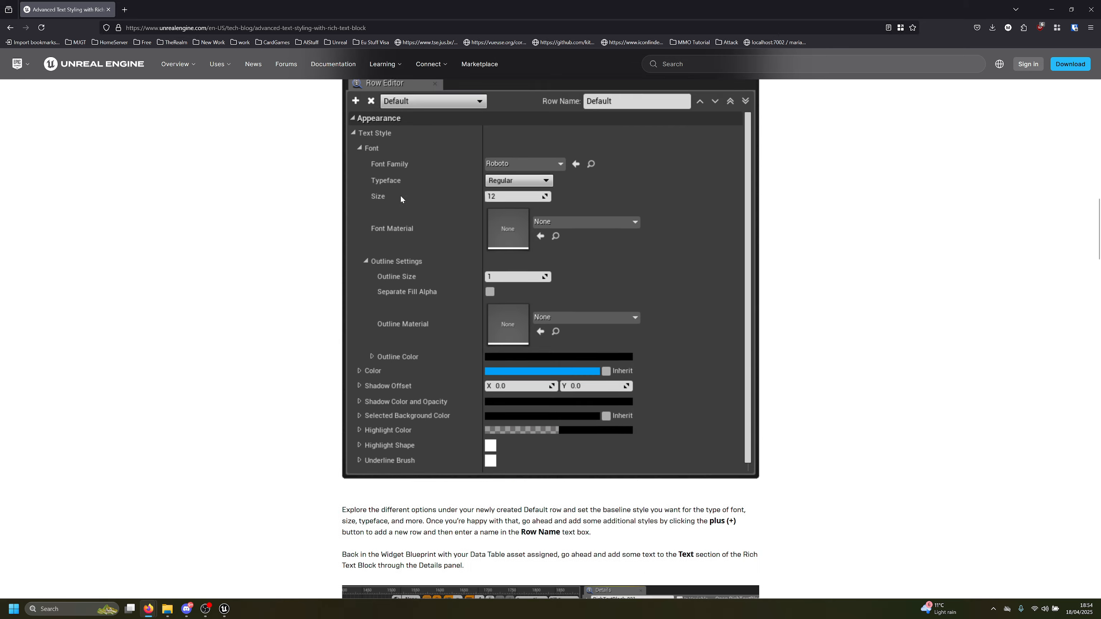
pyautogui.scroll(-1, 571, 392)
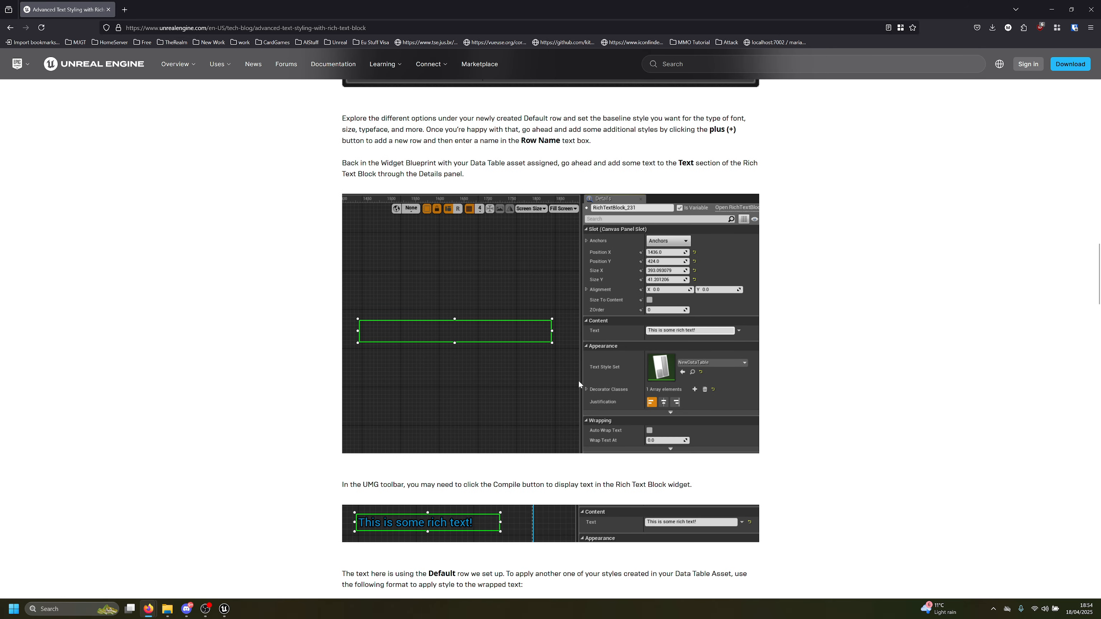
pyautogui.scroll(-7, 682, 337)
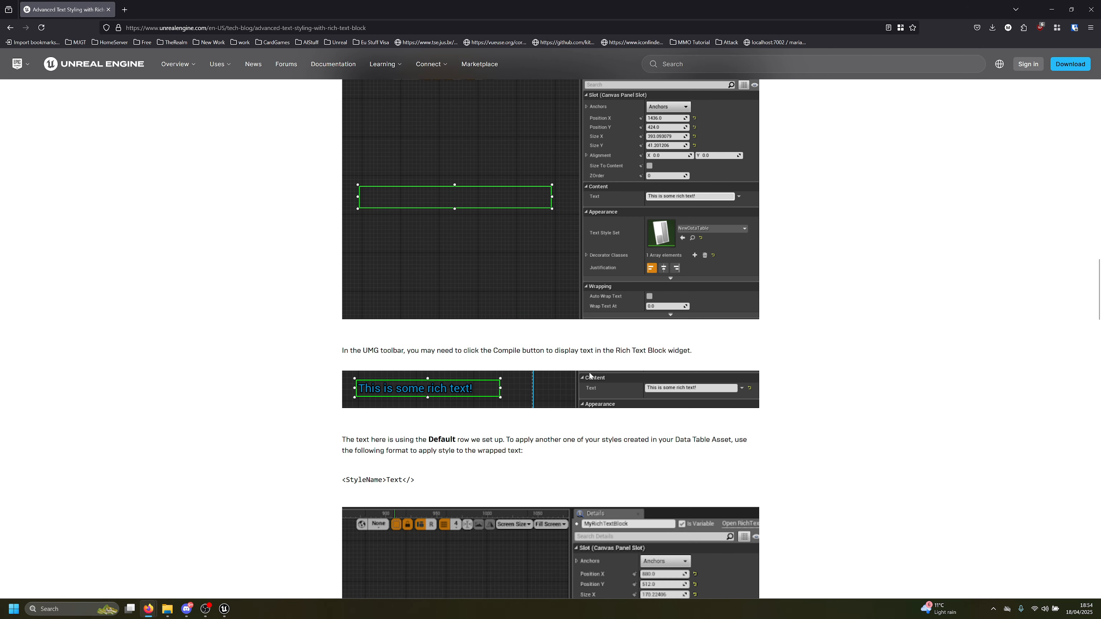
pyautogui.scroll(-1, 565, 392)
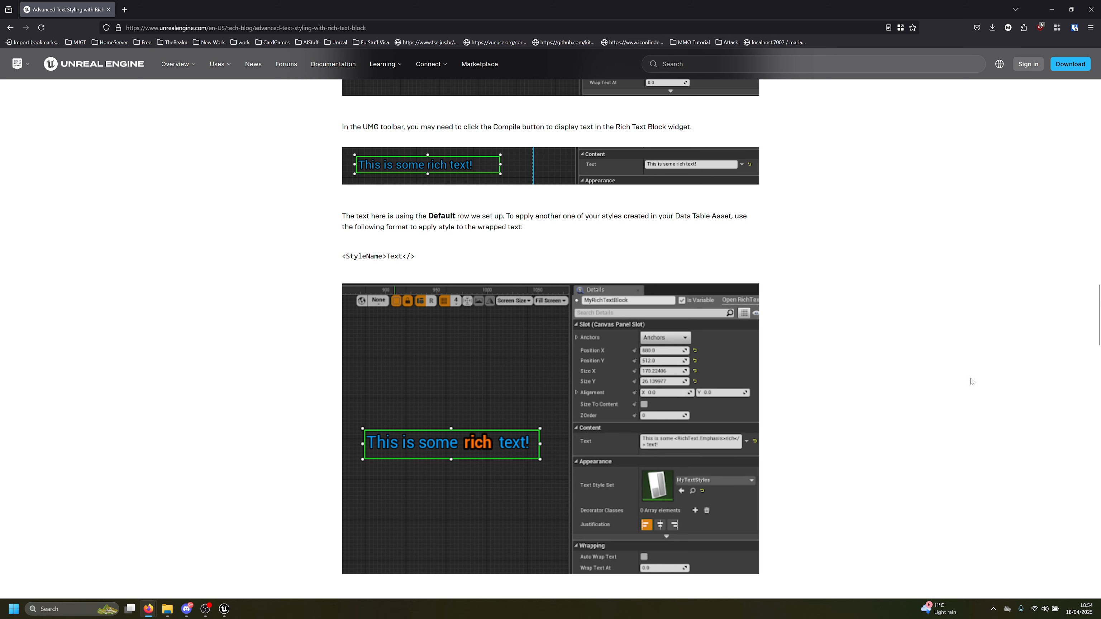
pyautogui.scroll(-1, 505, 298)
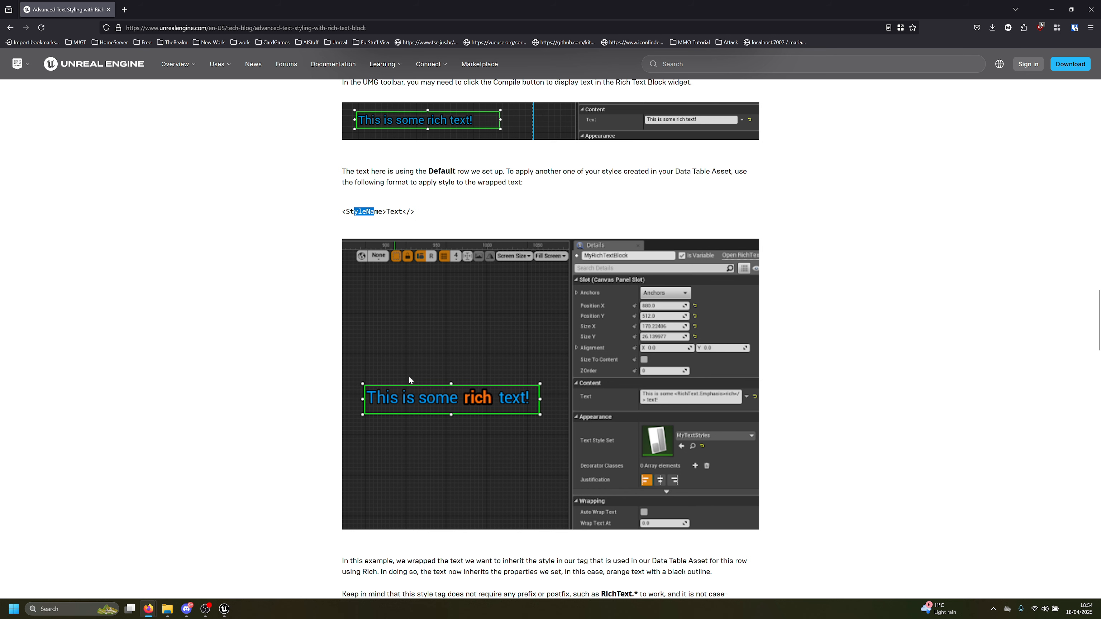
# Set the DT_TextStyle default row's font family to ChangaOne-Regular_Font and save the table
pyautogui.click(224, 609)
pyautogui.click(291, 556)
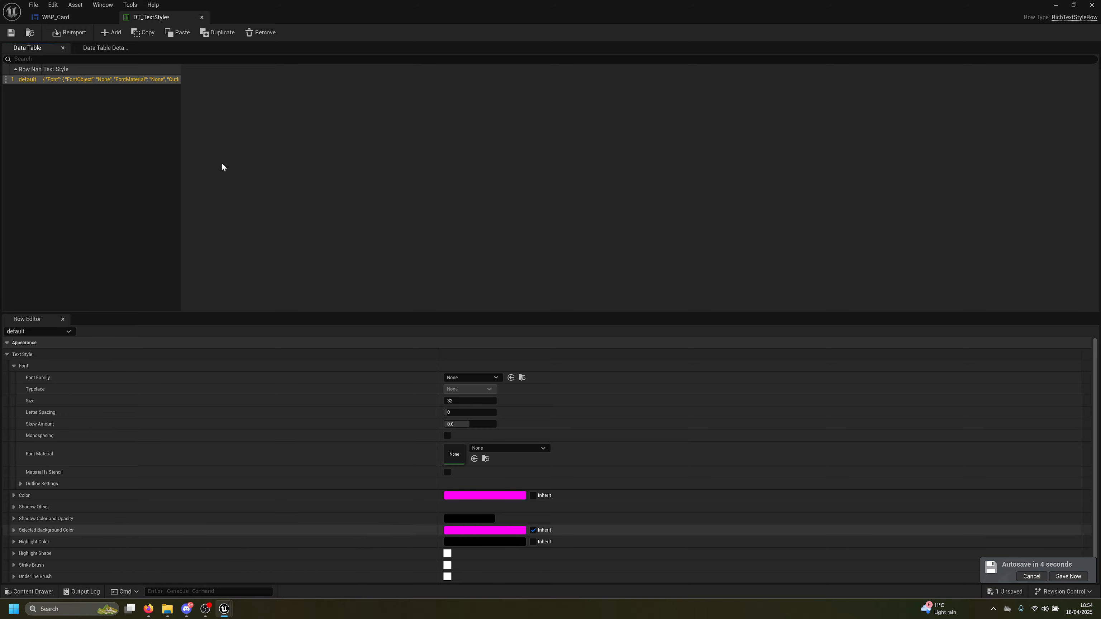
pyautogui.moveTo(604, 8); pyautogui.dragTo(678, 49)
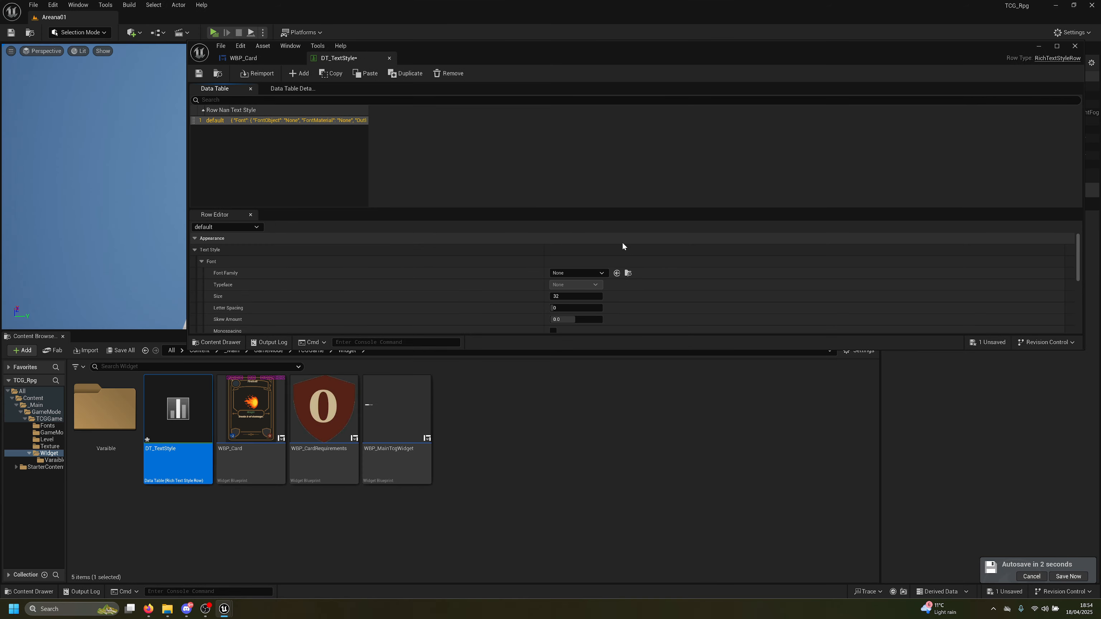
pyautogui.click(575, 271)
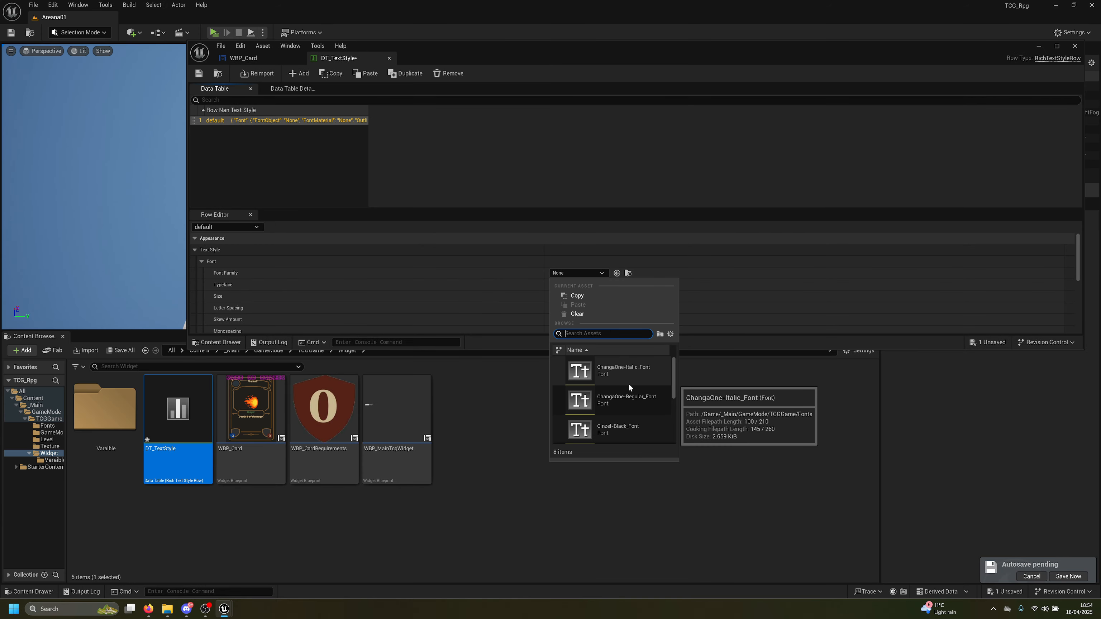
pyautogui.click(628, 399)
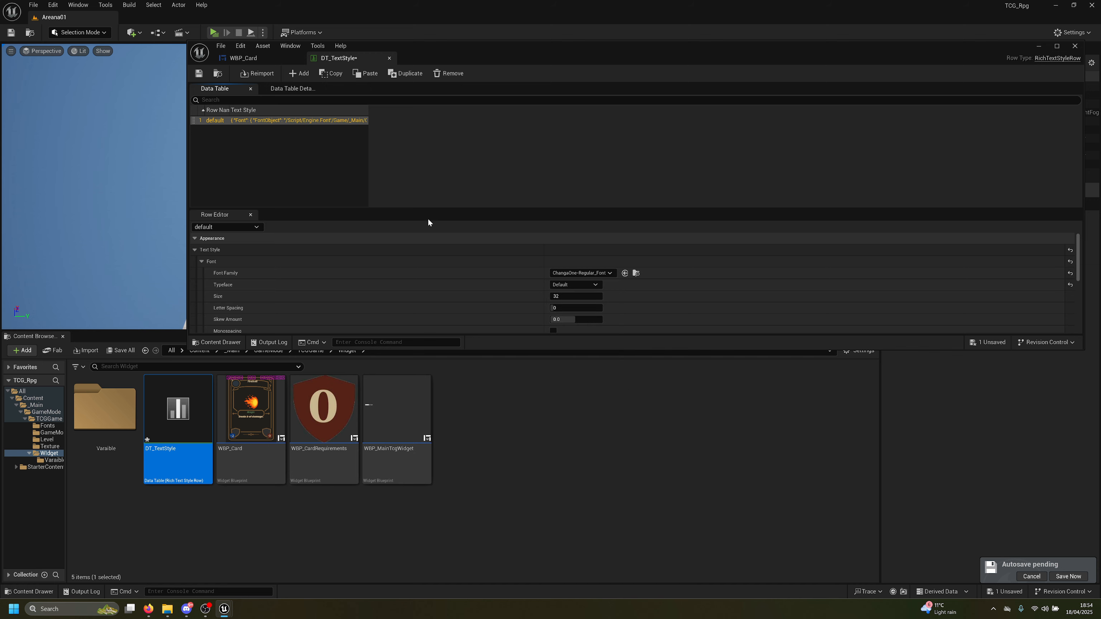
pyautogui.click(198, 73)
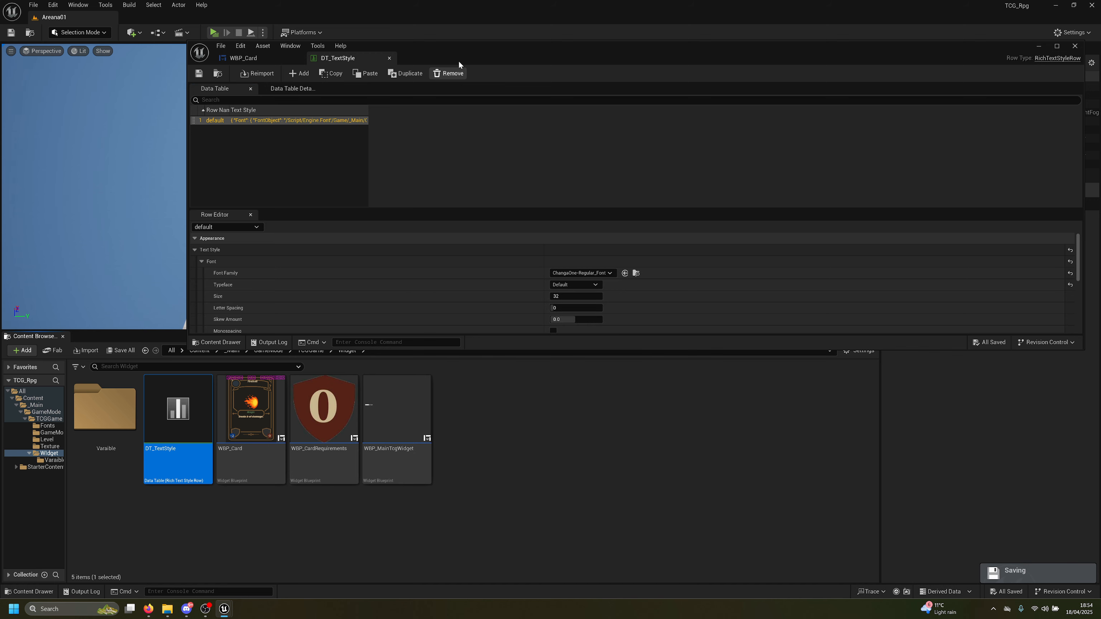
# Copy the CardDescription text colour hex CBB58FFF from the WBP_Card designer
pyautogui.click(261, 55)
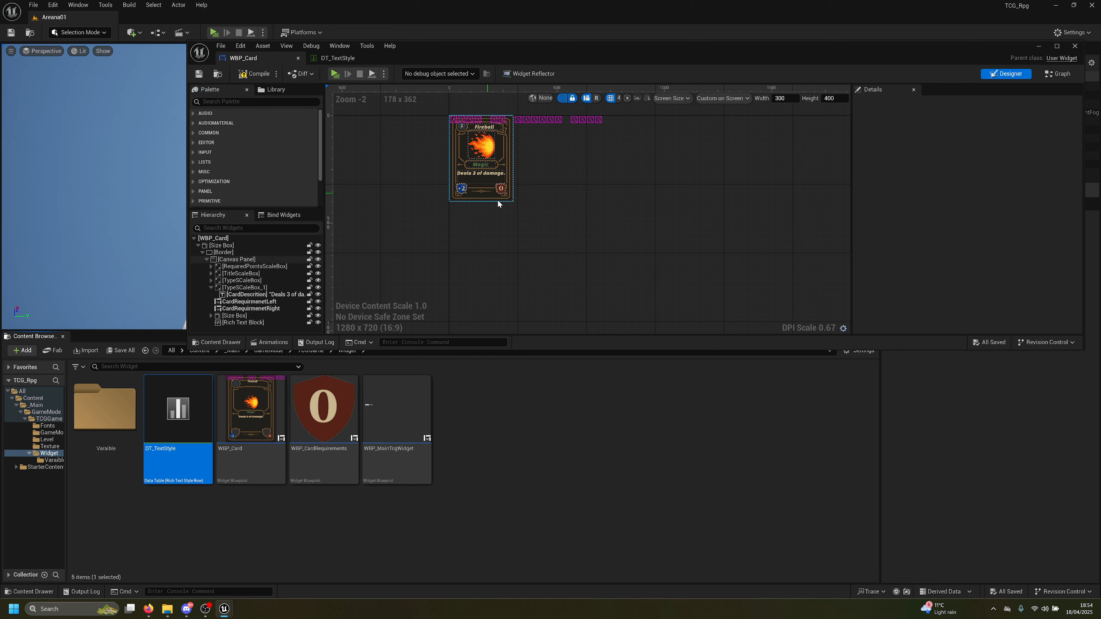
pyautogui.scroll(7, 527, 245)
pyautogui.click(527, 245)
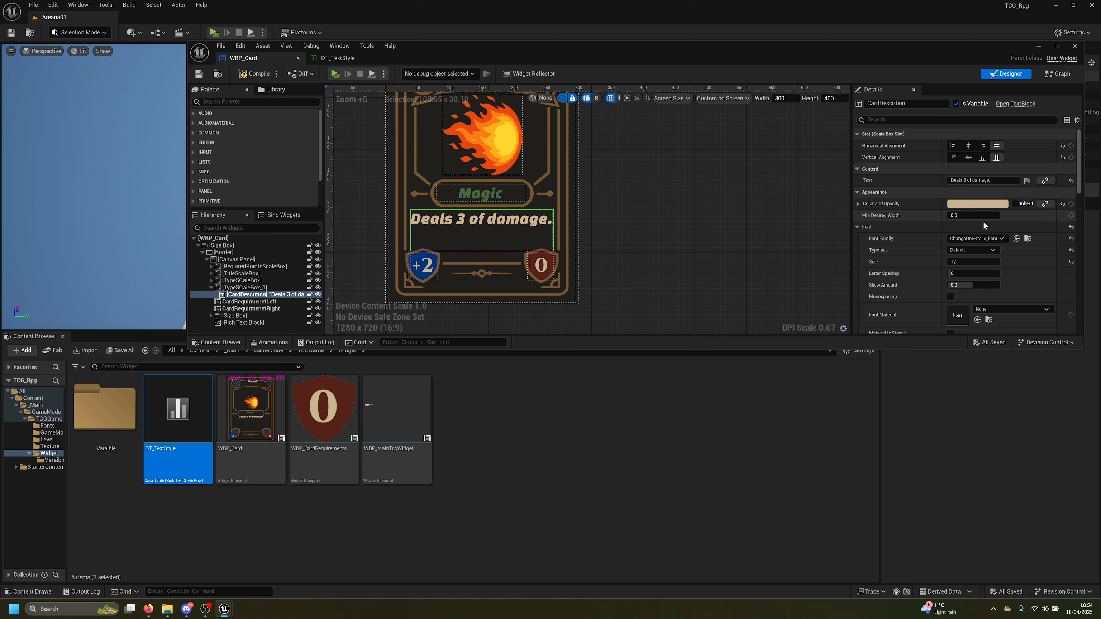
pyautogui.click(975, 205)
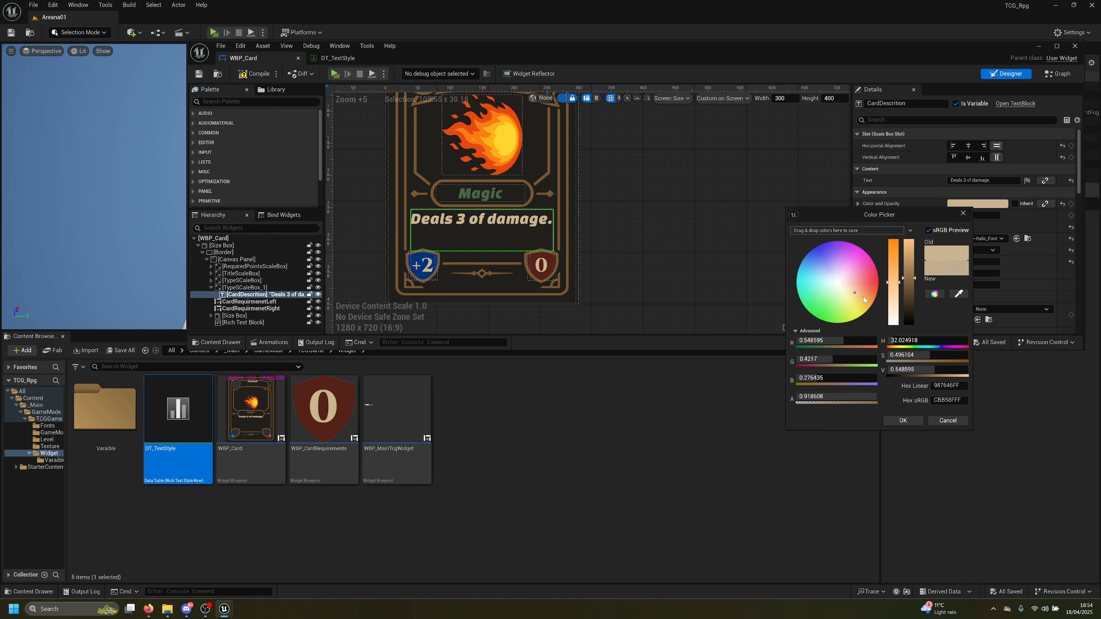
pyautogui.click(947, 400)
pyautogui.hotkey('ctrl', 'c')
pyautogui.click(904, 422)
# Set the DT_TextStyle default row's font size to 24
pyautogui.click(338, 58)
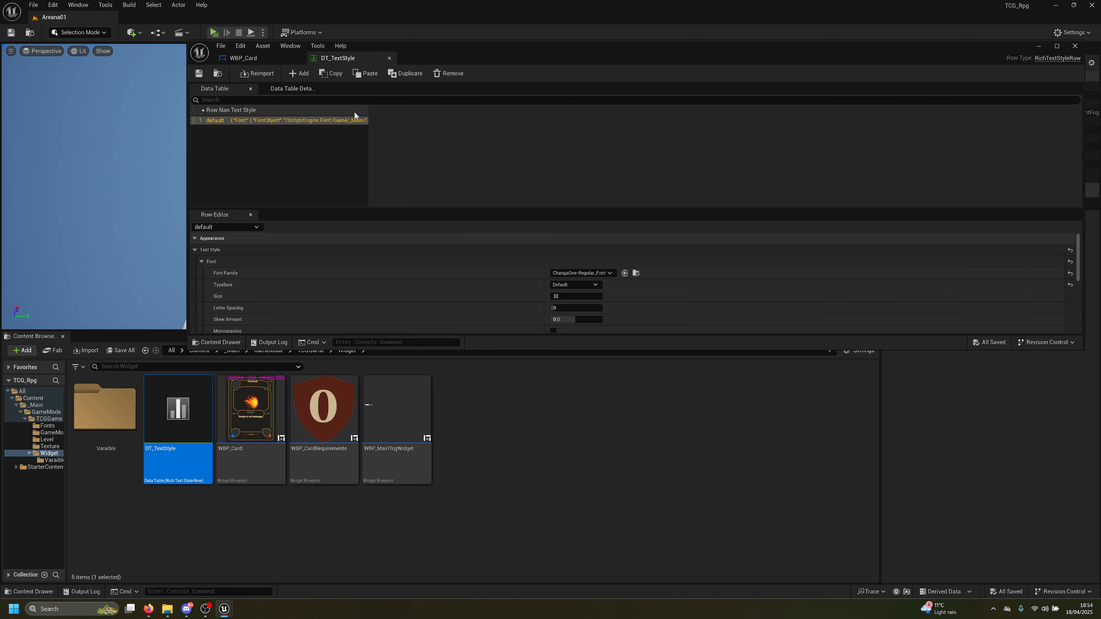
pyautogui.scroll(-3, 568, 294)
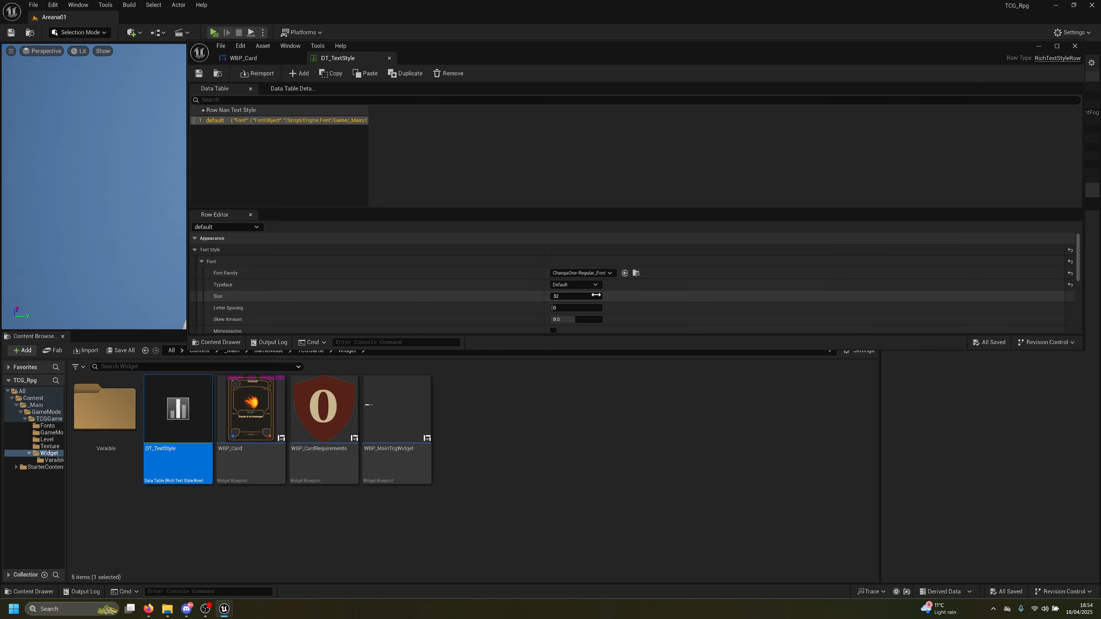
pyautogui.doubleClick(447, 50)
pyautogui.click(470, 387)
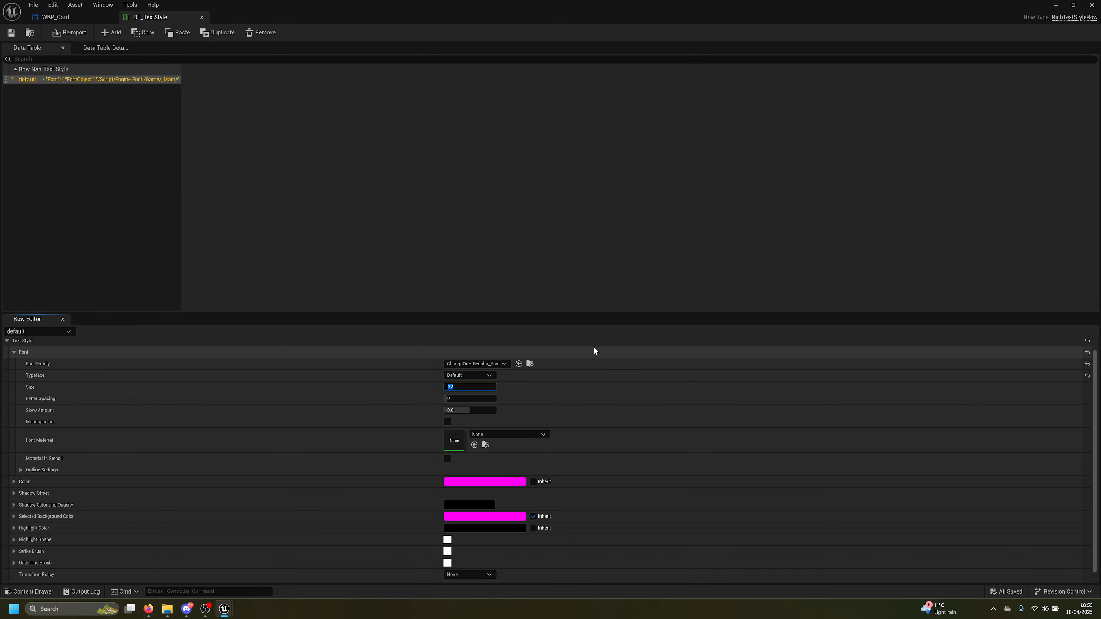
pyautogui.write('24')
pyautogui.press('Return')
# Paste the tan hex CBB58FFF into the default row's colour and save the table
pyautogui.scroll(-1, 433, 460)
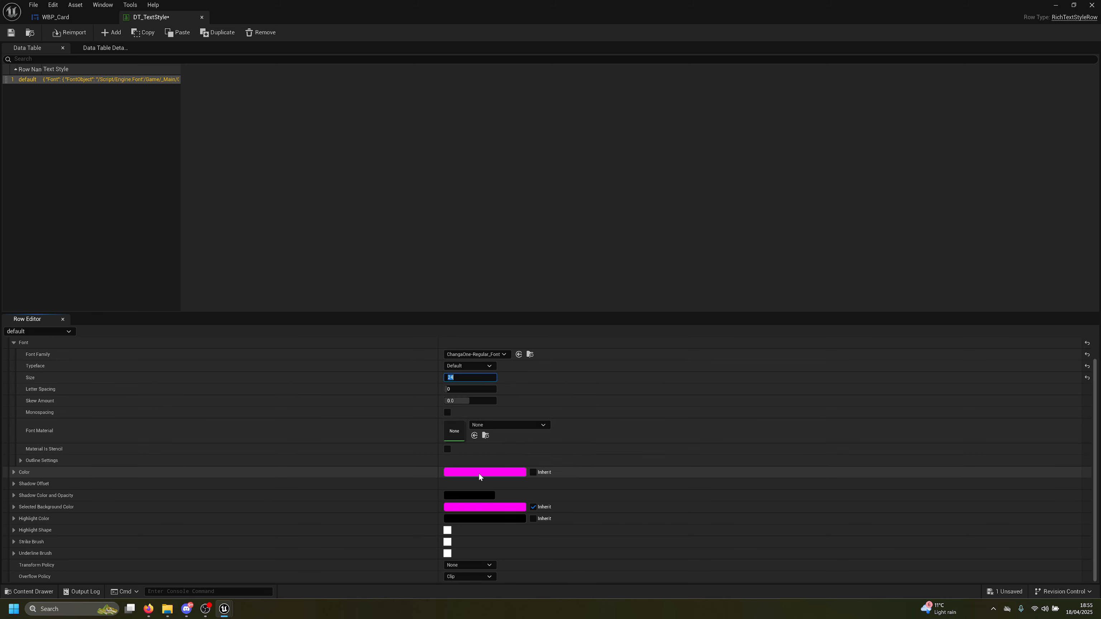
pyautogui.click(485, 472)
pyautogui.click(643, 560)
pyautogui.hotkey('ctrl', 'v')
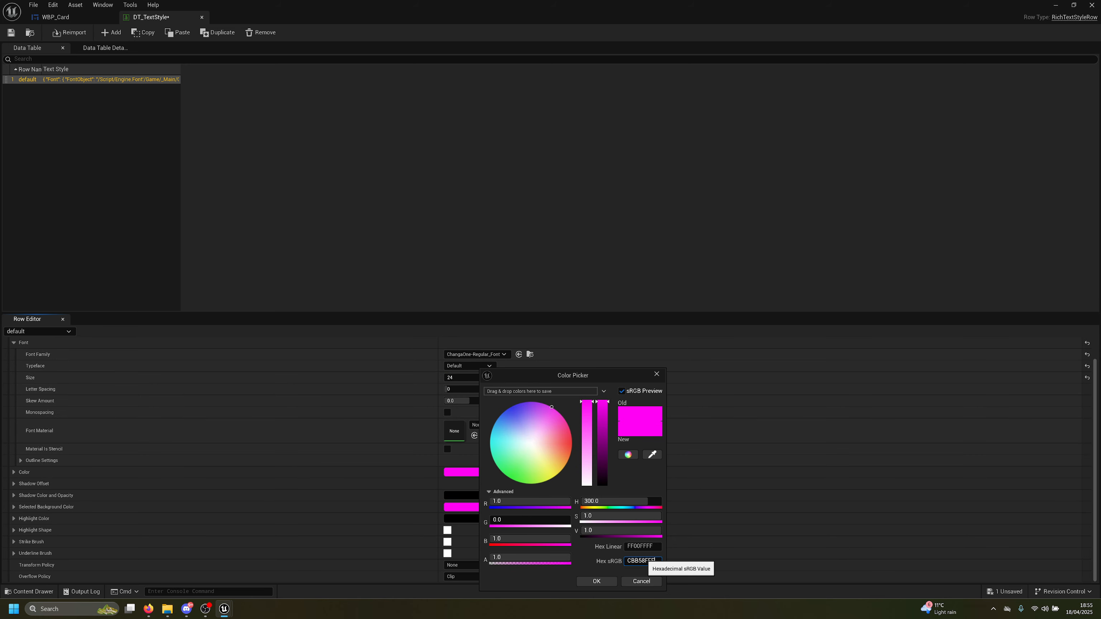
pyautogui.press('Return')
pyautogui.click(594, 584)
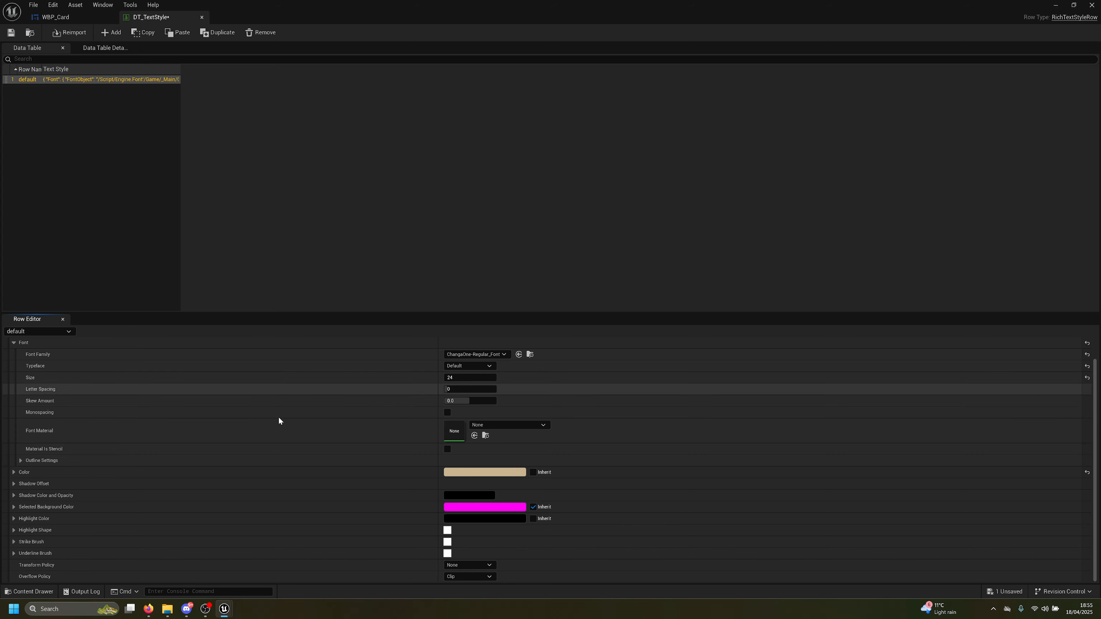
pyautogui.click(16, 33)
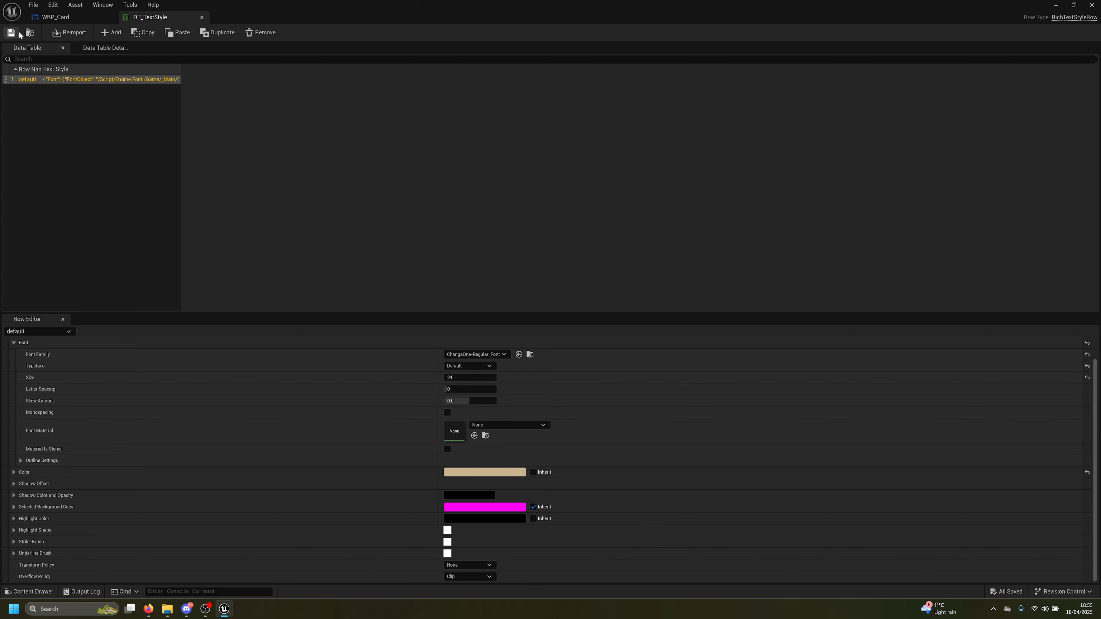
# Set the Rich Text Block's Text Style Set to DT_TextStyle, then compile and save WBP_Card
pyautogui.click(57, 19)
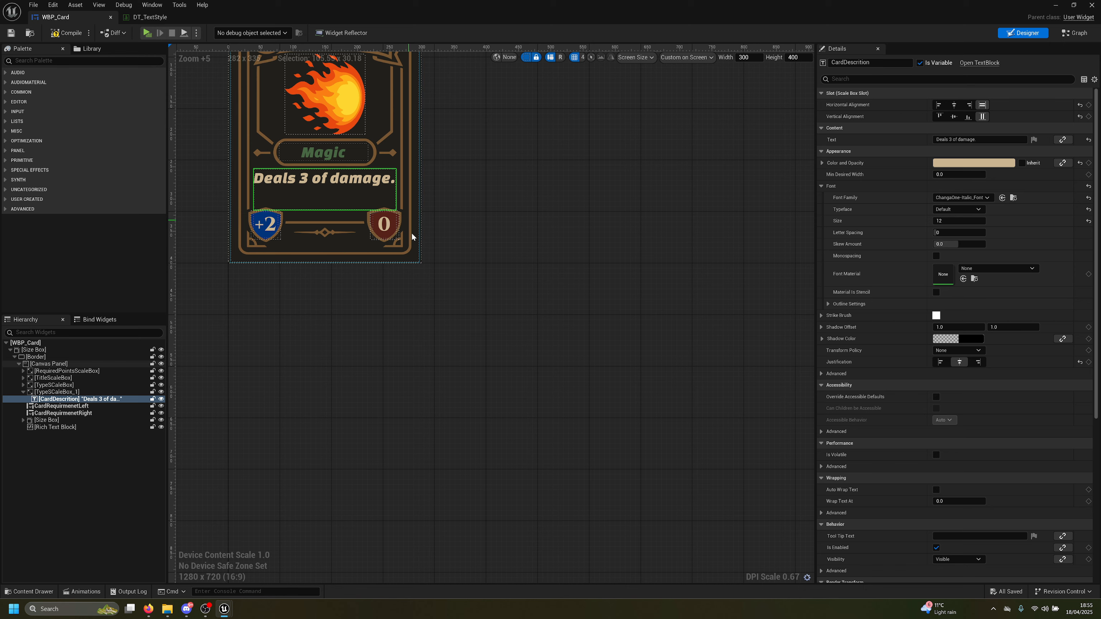
pyautogui.moveTo(428, 305); pyautogui.dragTo(486, 474, button='right')
pyautogui.click(55, 427)
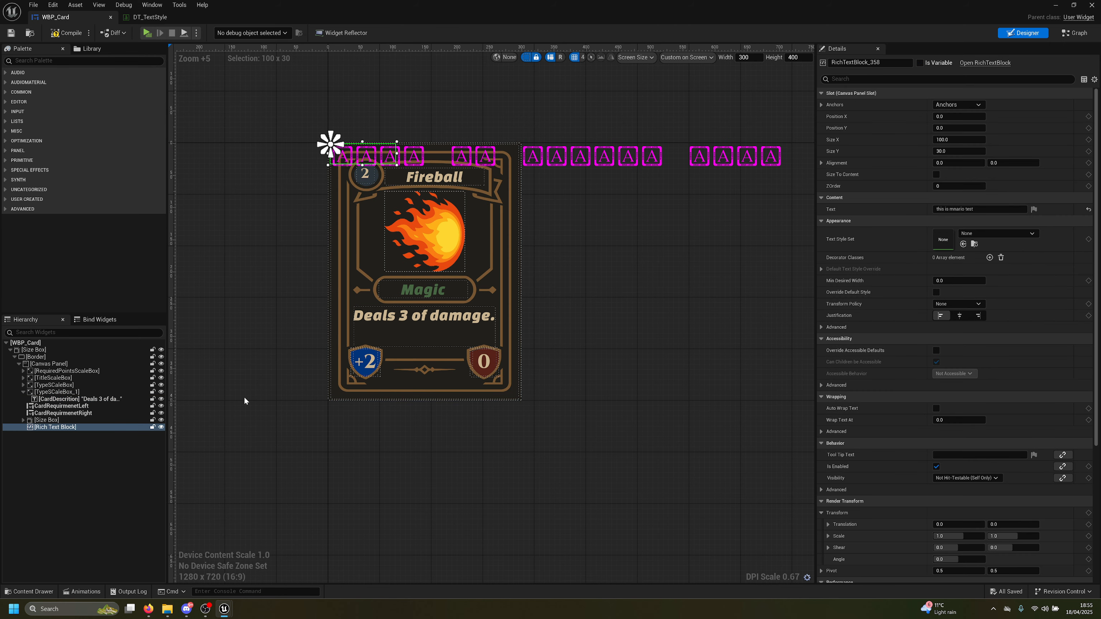
pyautogui.click(976, 234)
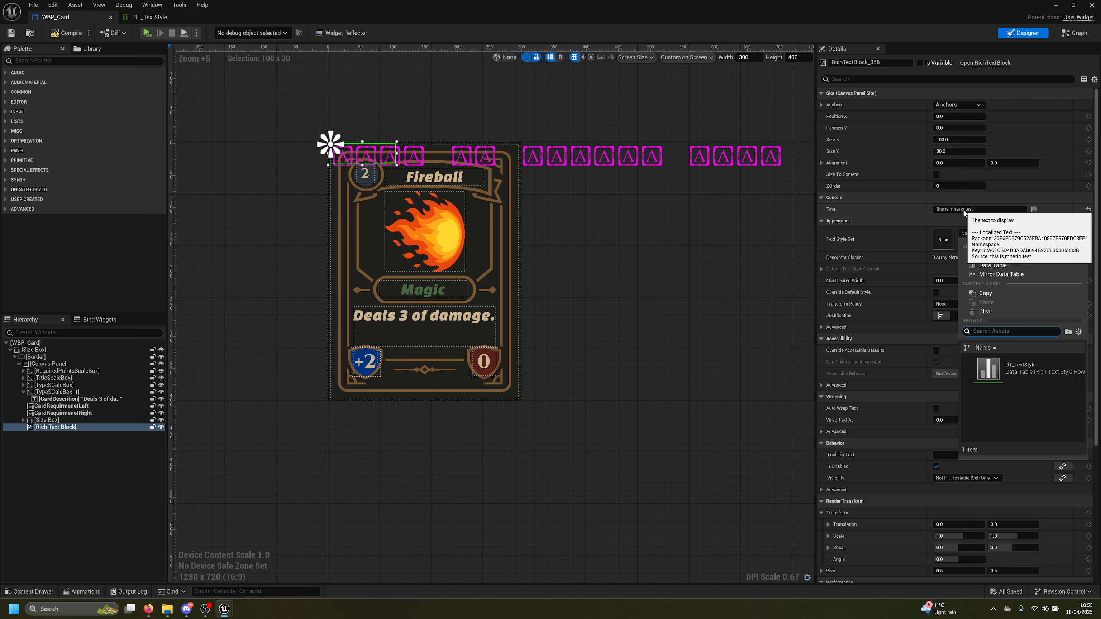
pyautogui.click(964, 208)
pyautogui.click(971, 234)
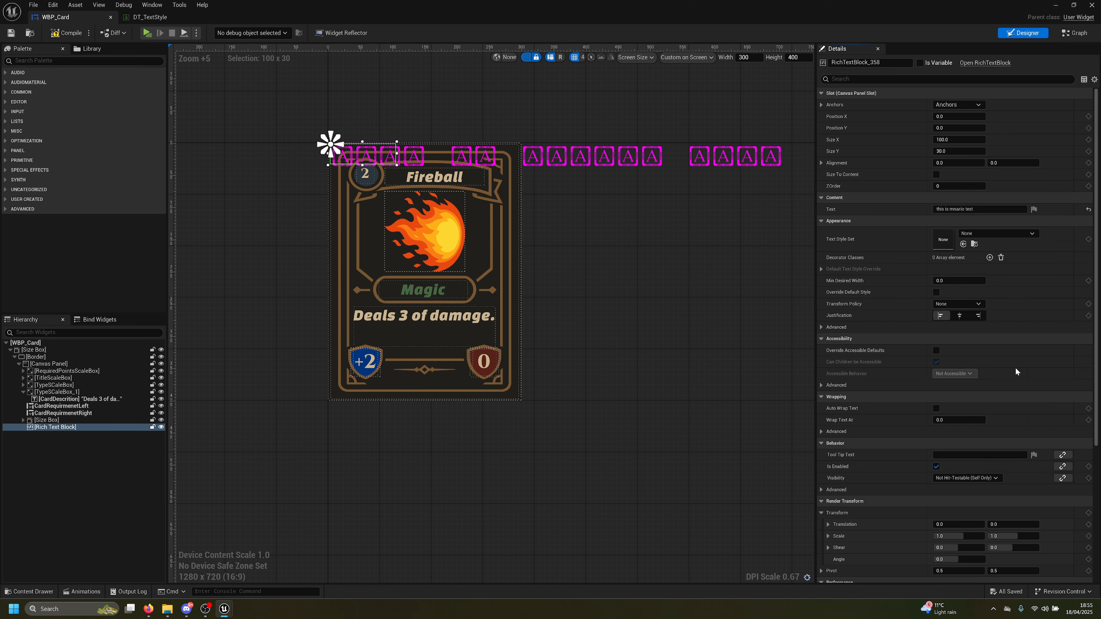
pyautogui.click(996, 373)
pyautogui.click(70, 34)
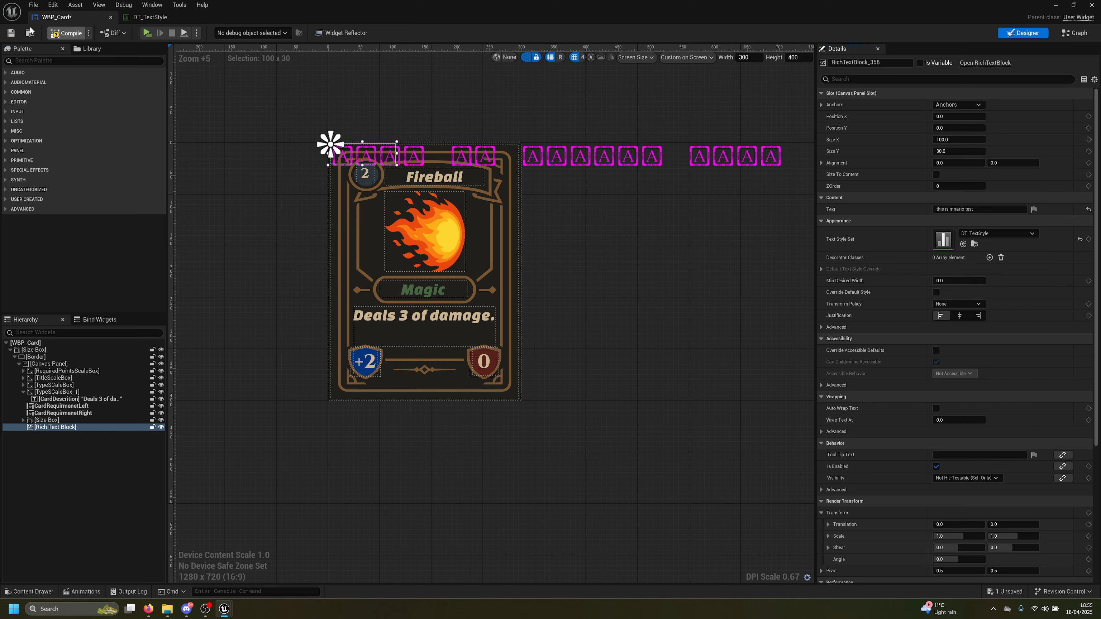
pyautogui.click(12, 34)
# Enlarge the rich text box to about 392 by 111 and review the rich text styling article
pyautogui.scroll(2, 437, 174)
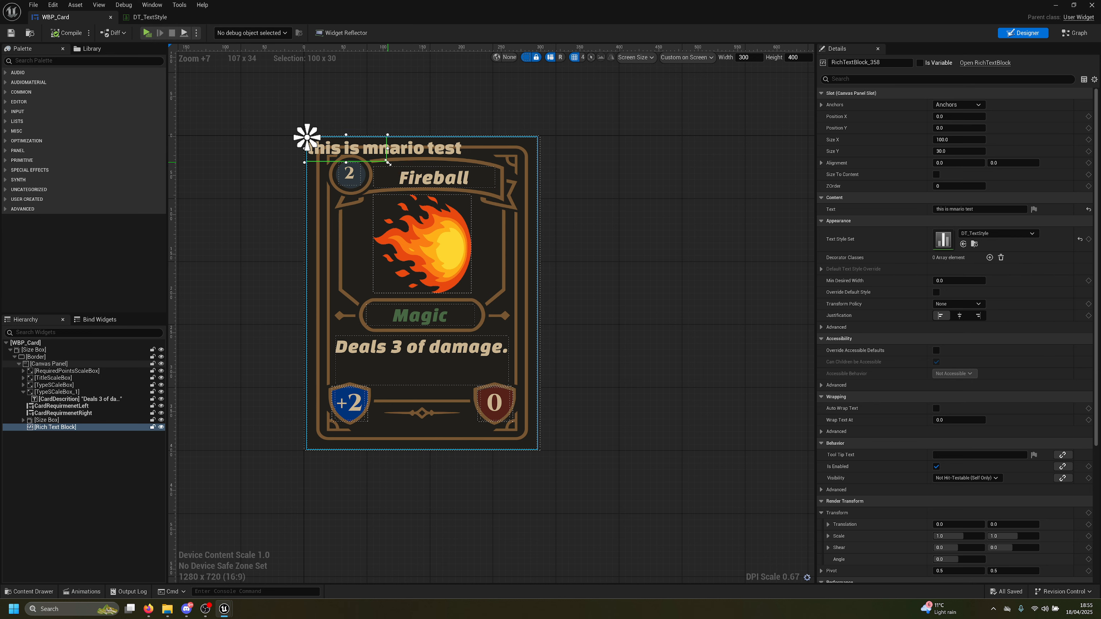
pyautogui.moveTo(387, 162); pyautogui.dragTo(617, 226)
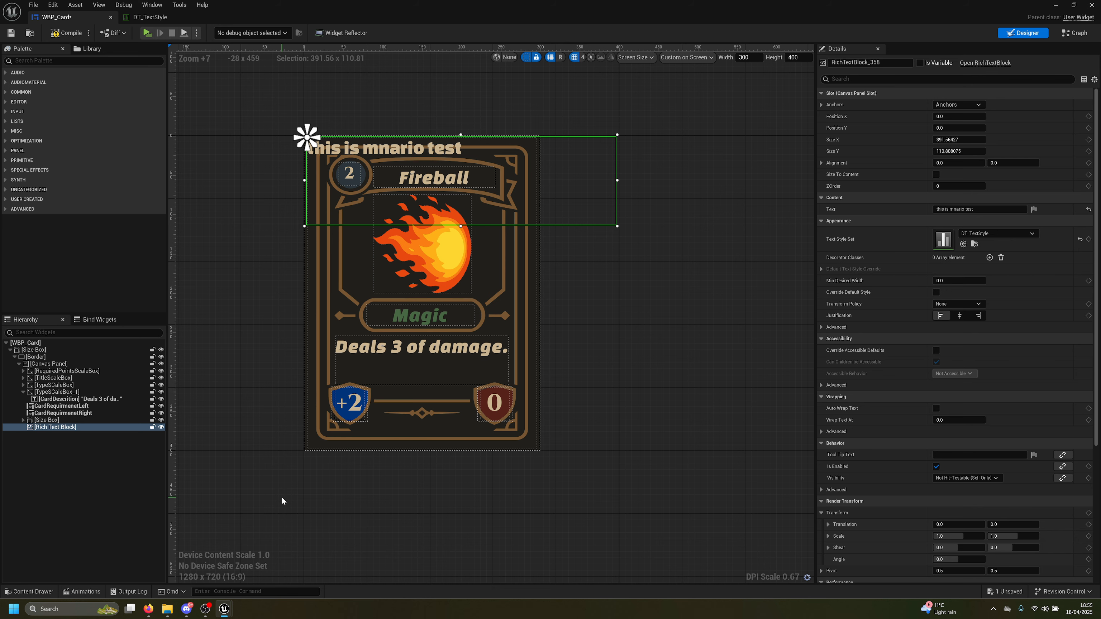
pyautogui.moveTo(148, 608)
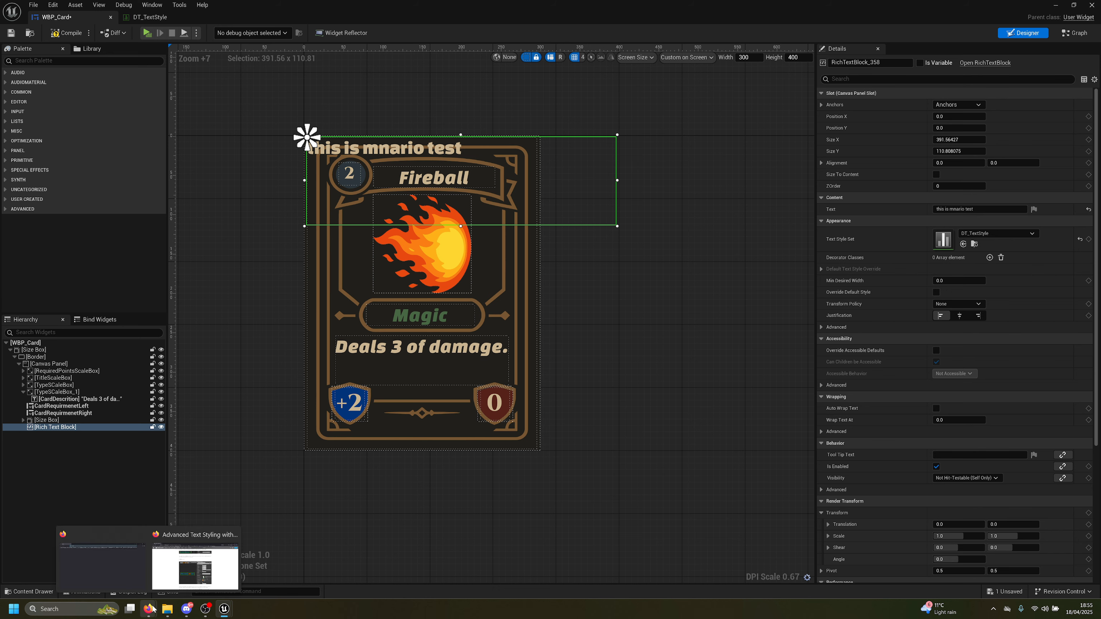
pyautogui.click(171, 584)
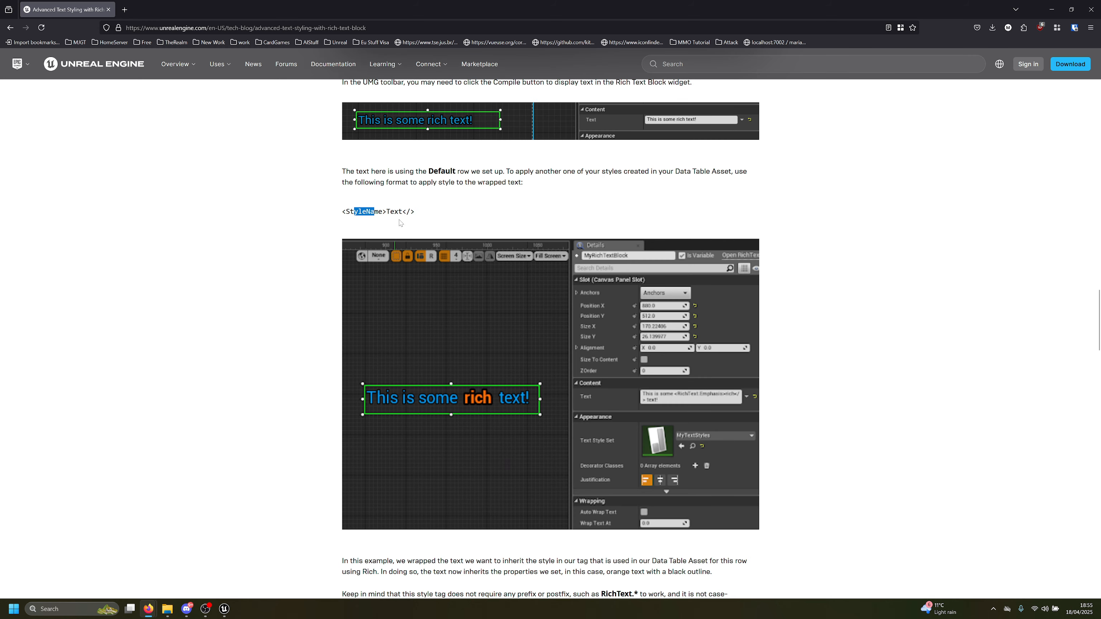
pyautogui.click(446, 203)
pyautogui.scroll(2, 468, 240)
pyautogui.scroll(1, 476, 299)
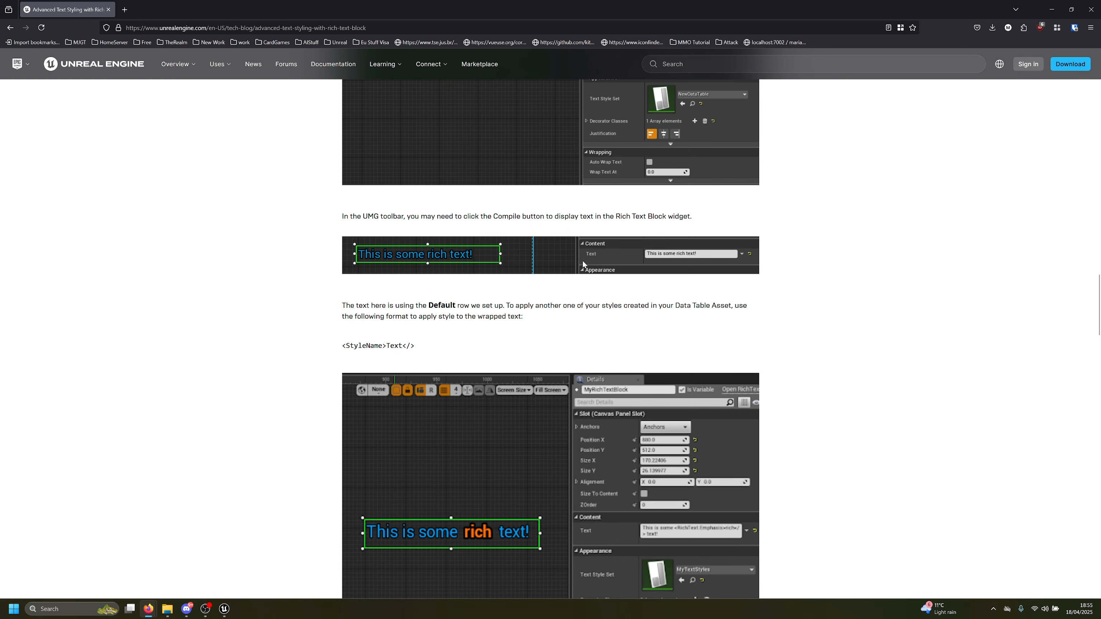
pyautogui.hotkey('alt', 'Tab')
# Duplicate the default row in DT_TextStyle and name the copy 'strong'
pyautogui.click(149, 17)
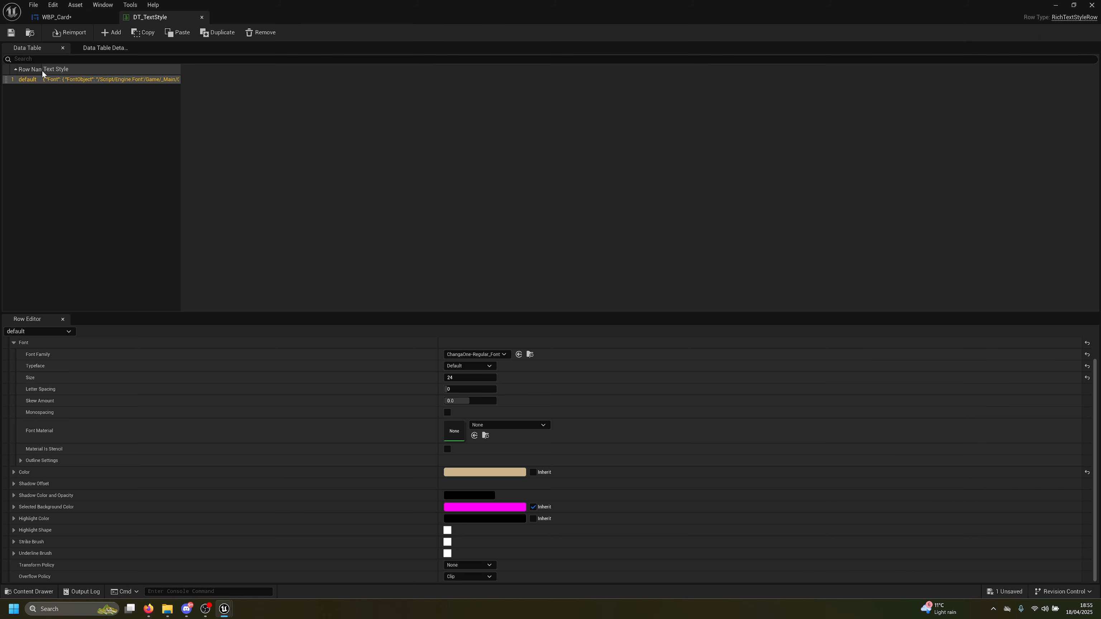
pyautogui.rightClick(28, 79)
pyautogui.click(61, 144)
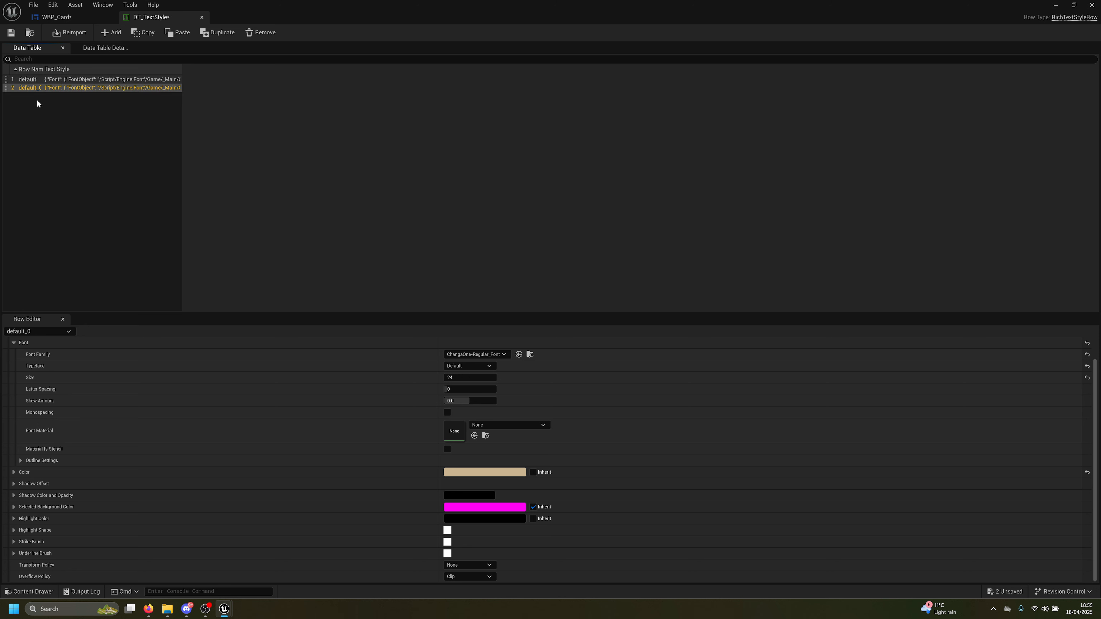
pyautogui.doubleClick(34, 88)
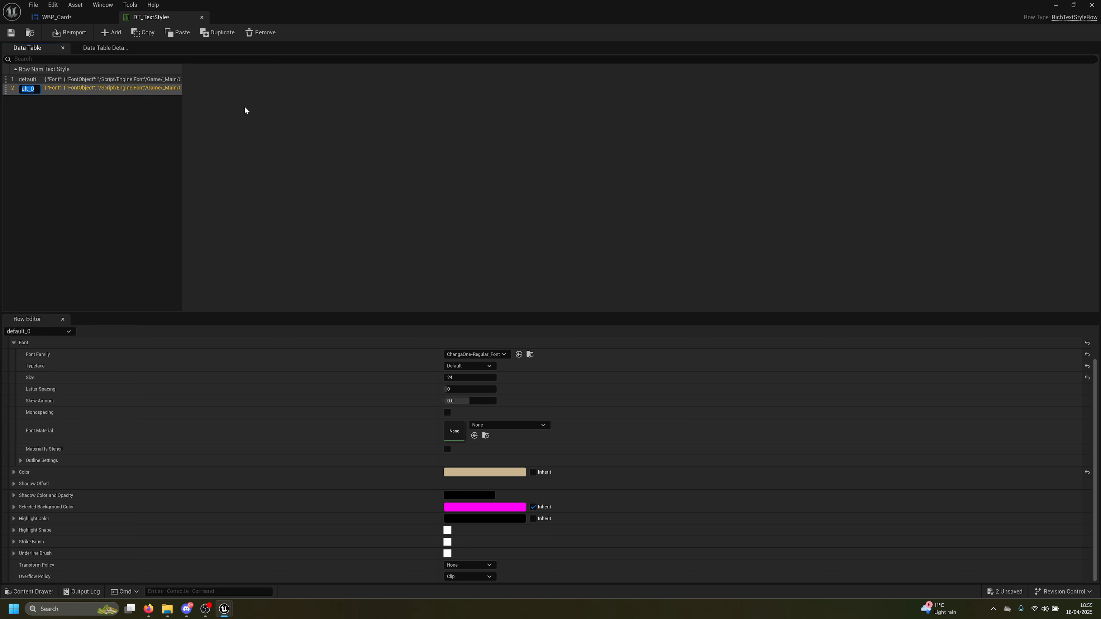
pyautogui.write('strong')
pyautogui.press('Return')
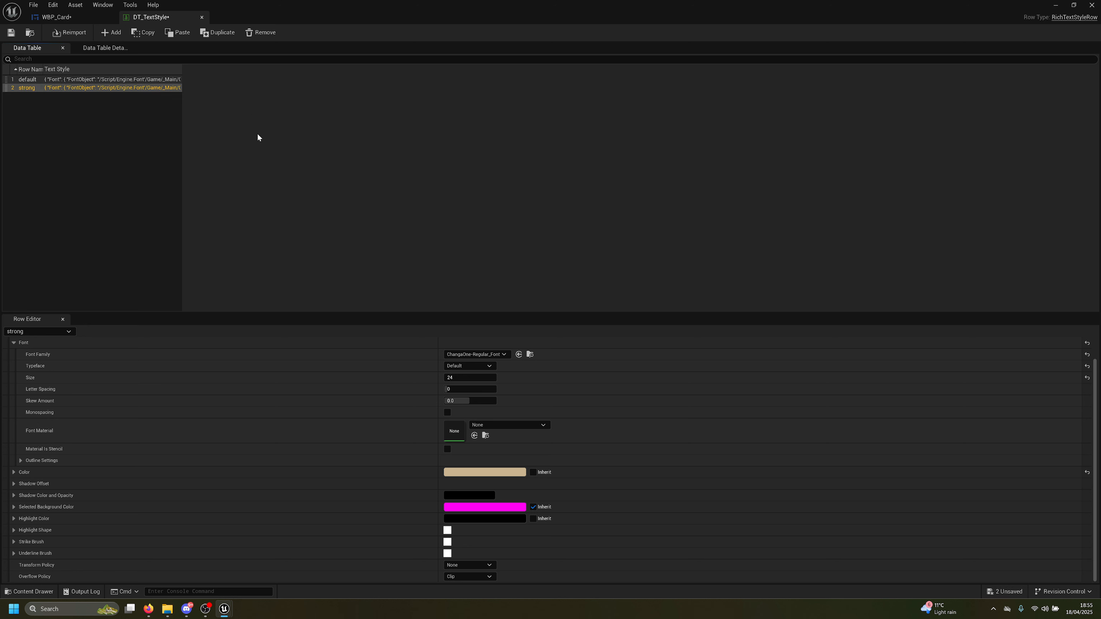
# Give the strong row ChangaOne-Italic_Font and green text, then save the table
pyautogui.click(494, 354)
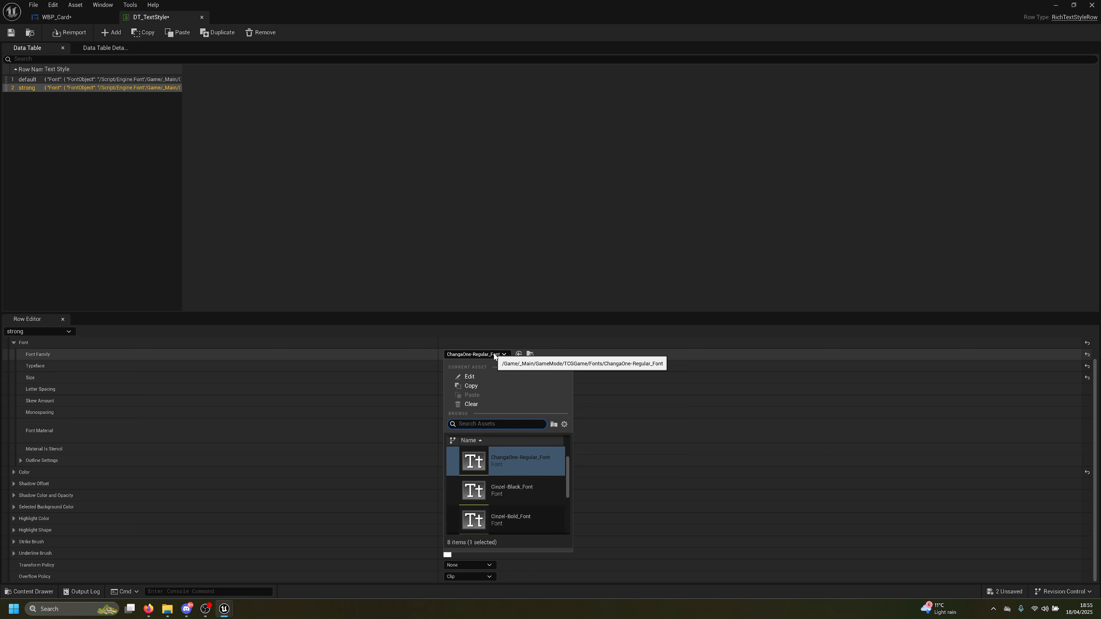
pyautogui.write('italic')
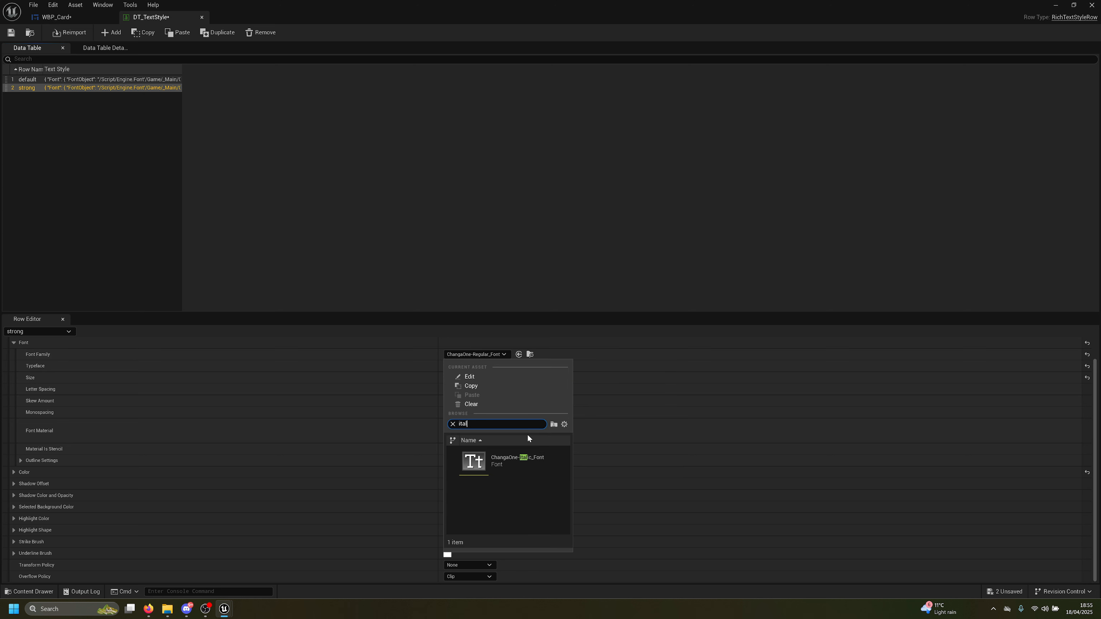
pyautogui.click(522, 461)
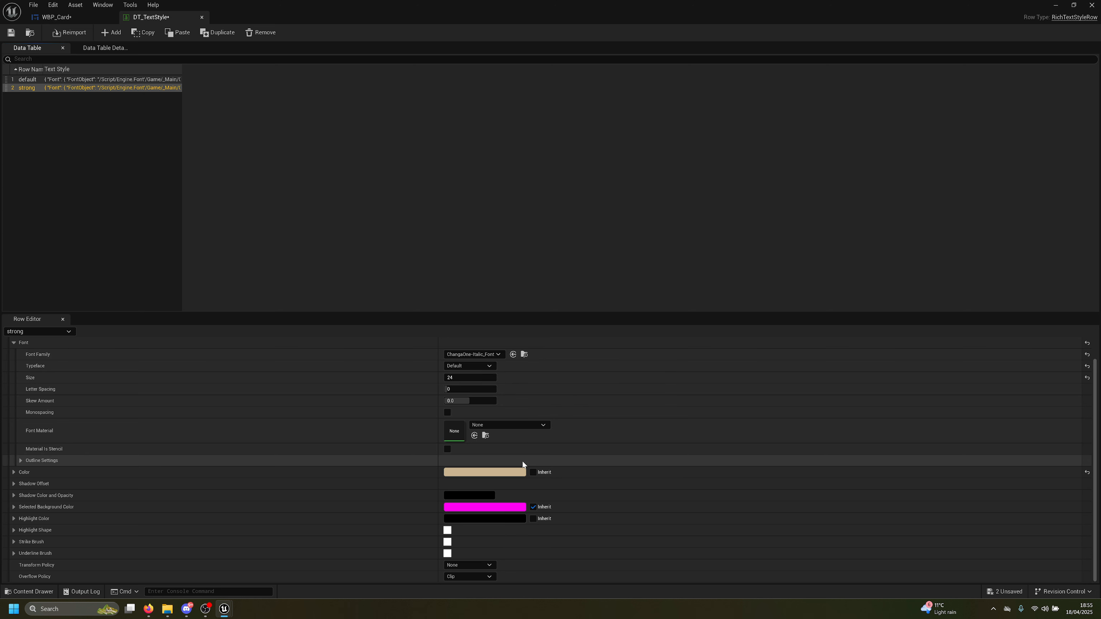
pyautogui.click(484, 471)
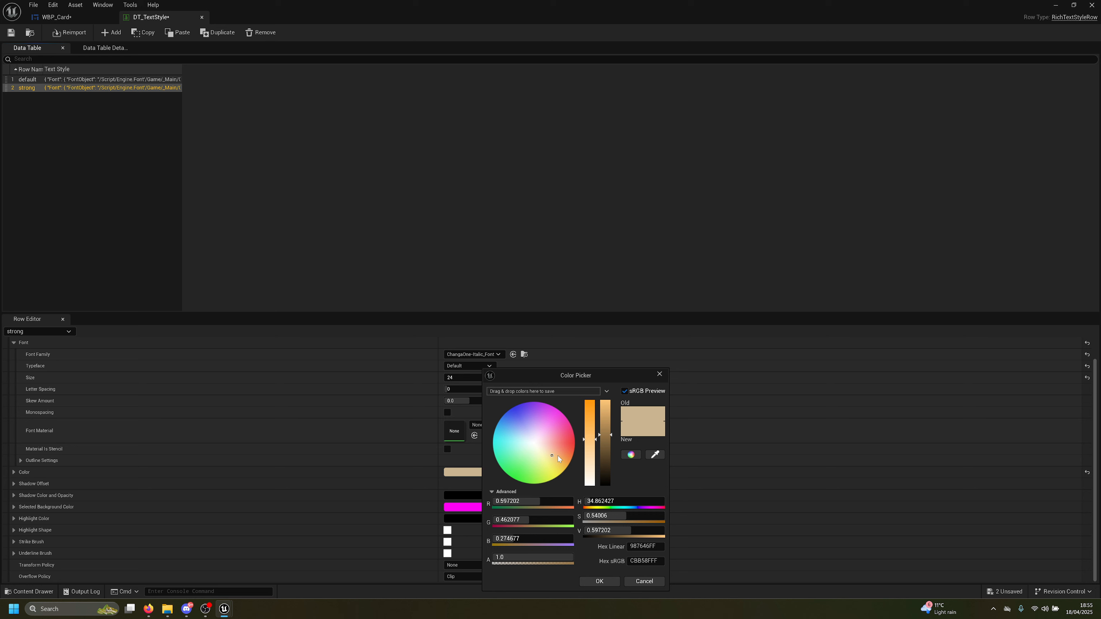
pyautogui.moveTo(555, 453); pyautogui.dragTo(537, 473)
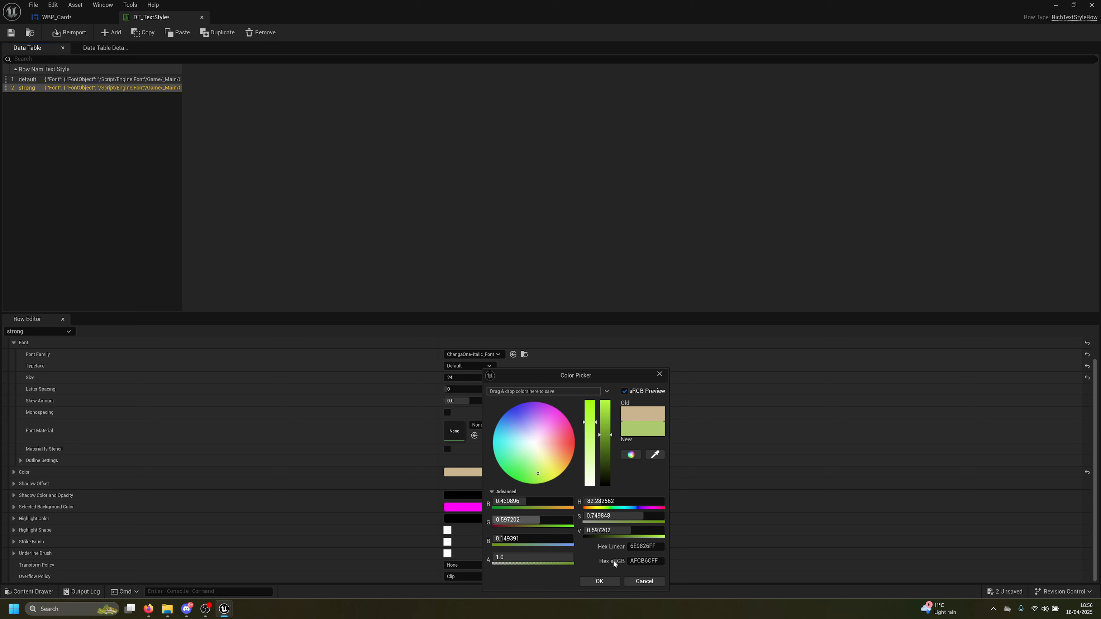
pyautogui.click(616, 582)
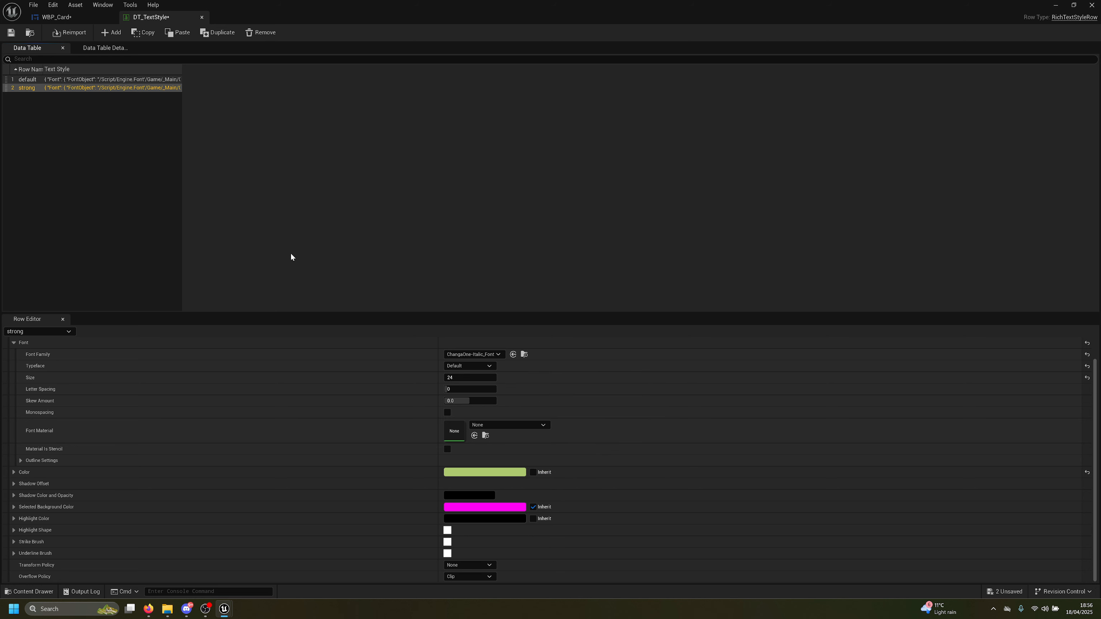
pyautogui.click(11, 32)
# Save WBP_Card, select the rich text block's sample text, and launch Notepad
pyautogui.click(78, 20)
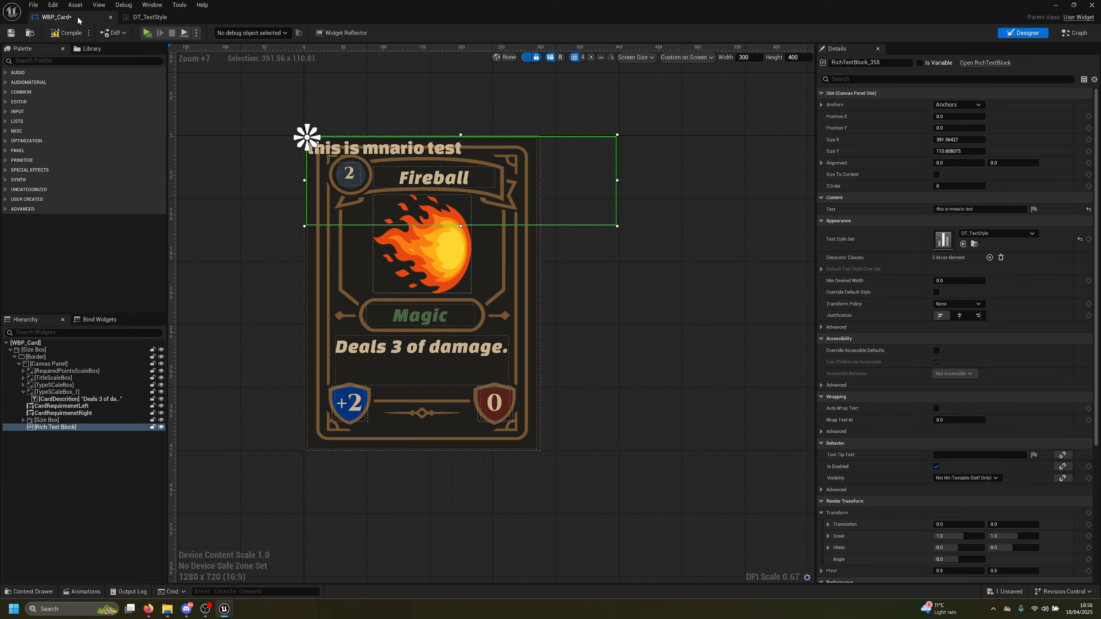
pyautogui.click(18, 34)
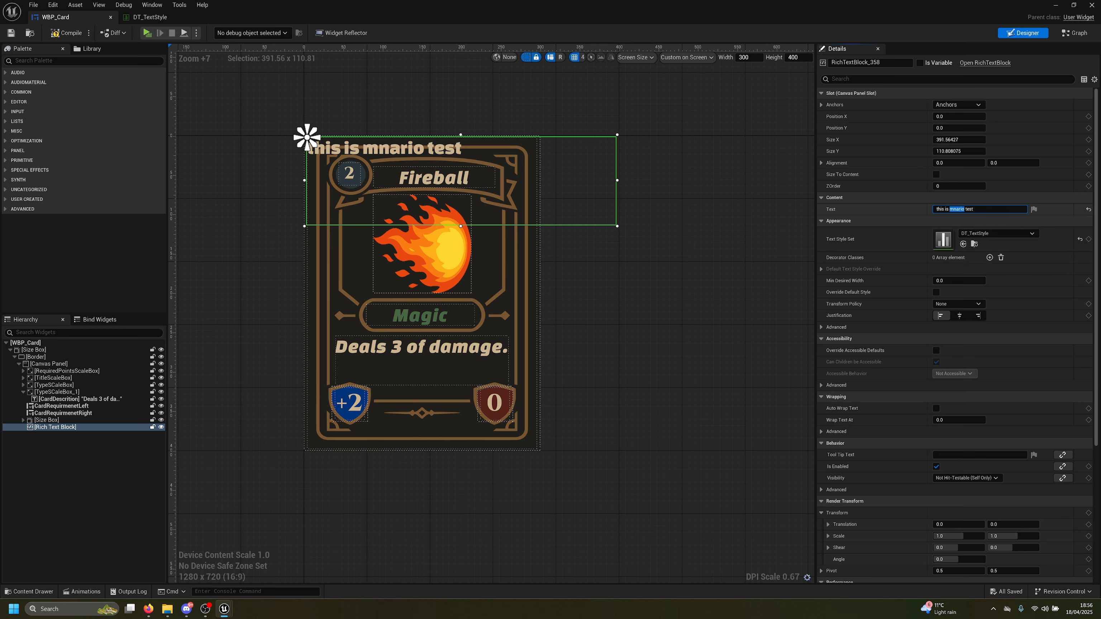
pyautogui.click(949, 209)
pyautogui.hotkey('ctrl', 'c')
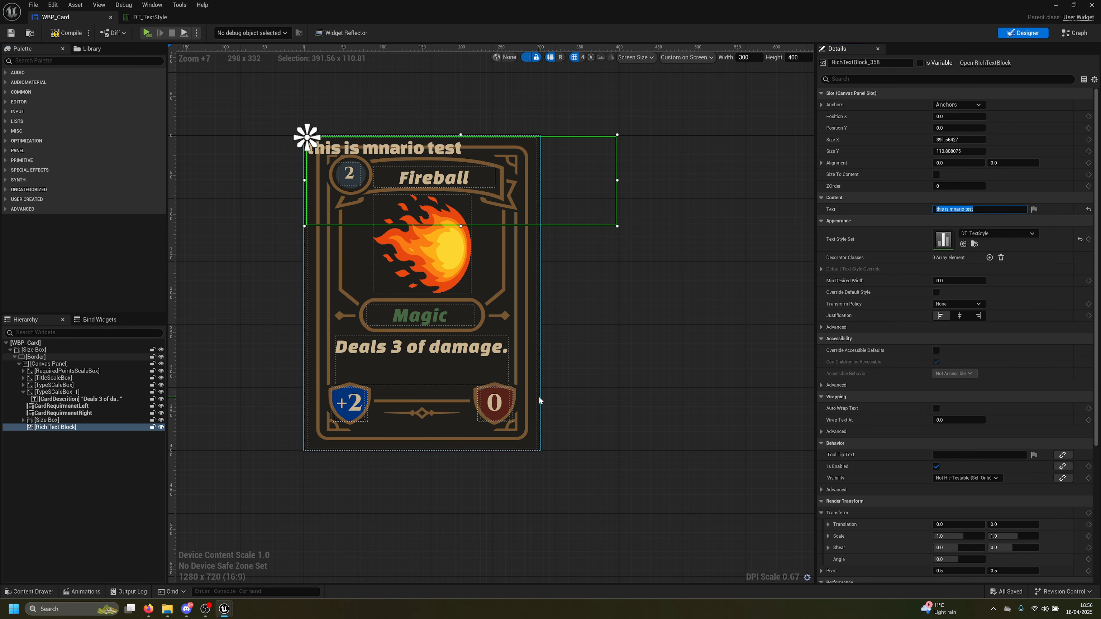
pyautogui.press('super')
pyautogui.write('not')
pyautogui.press('Return')
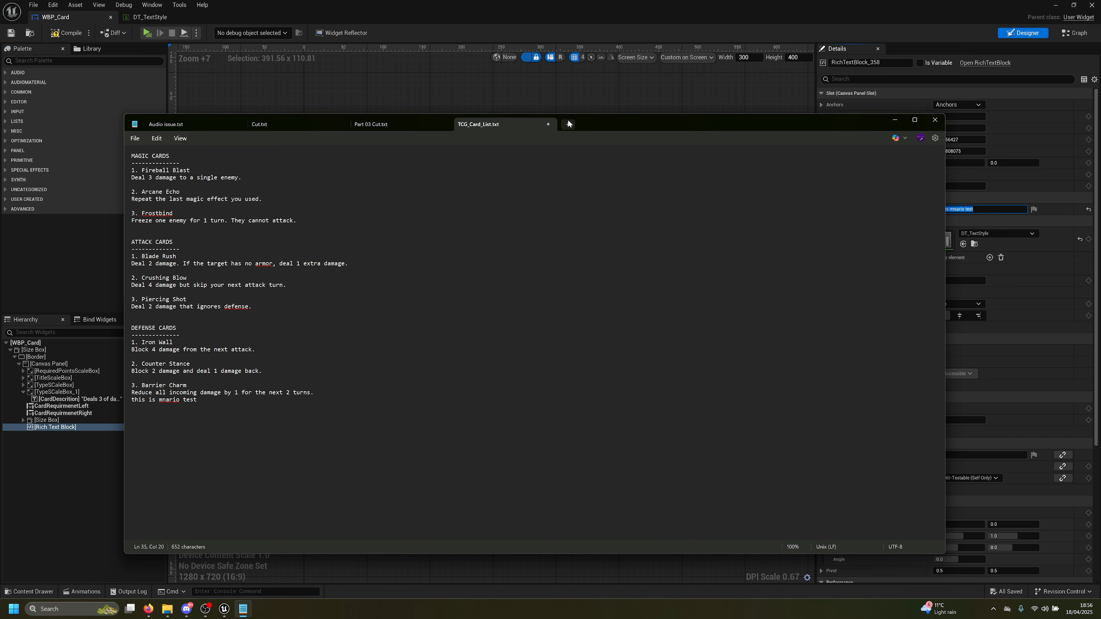
# Close the card list without saving, paste the test line in a new tab, and correct mnario to mario
pyautogui.click(568, 124)
pyautogui.click(547, 124)
pyautogui.click(519, 356)
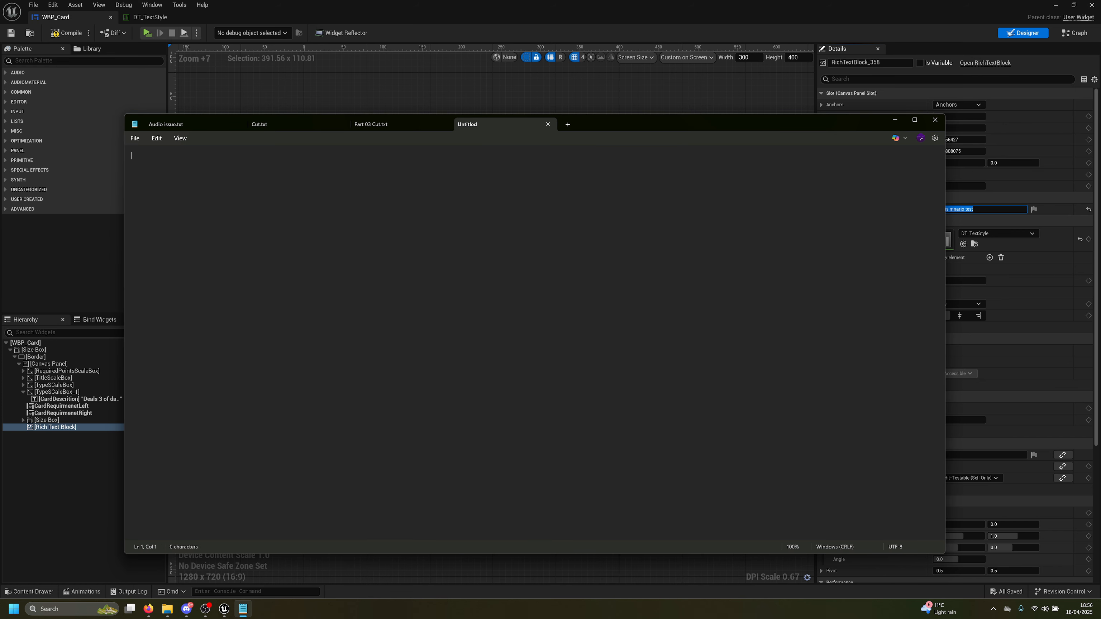
pyautogui.hotkey('ctrl', 'v')
pyautogui.doubleClick(163, 156)
pyautogui.write('mario')
# Wrap mario in <strong></> tags to read 'this is <strong> mario</> test' and select the line
pyautogui.doubleClick(170, 157)
pyautogui.write('<>')
pyautogui.write('ng')
pyautogui.press('Right')
pyautogui.write('mario')
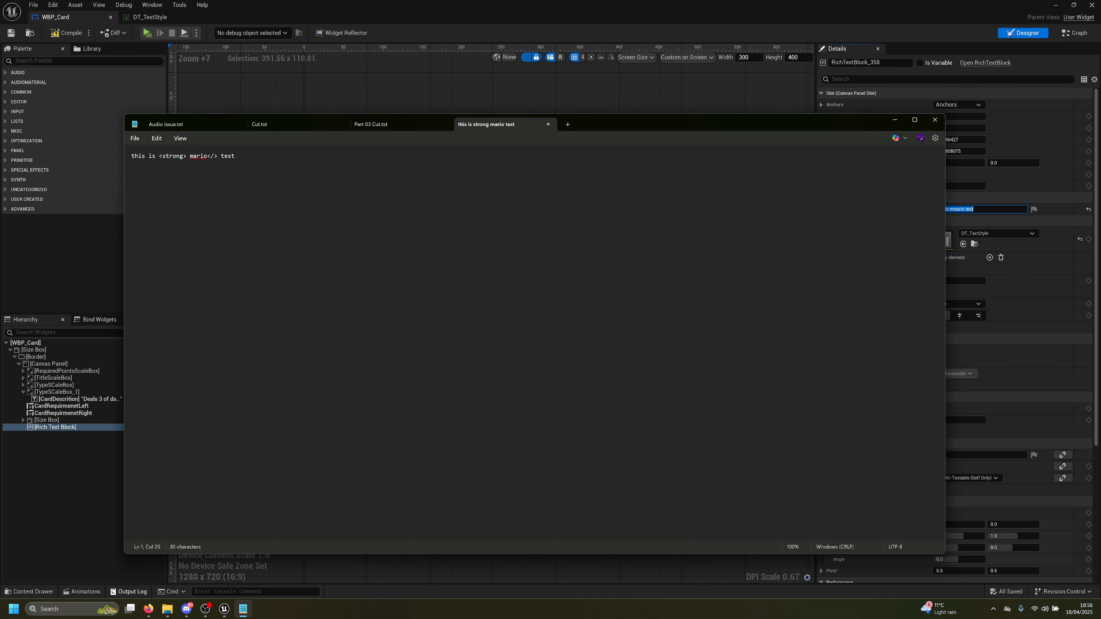
pyautogui.moveTo(148, 609)
pyautogui.click(202, 565)
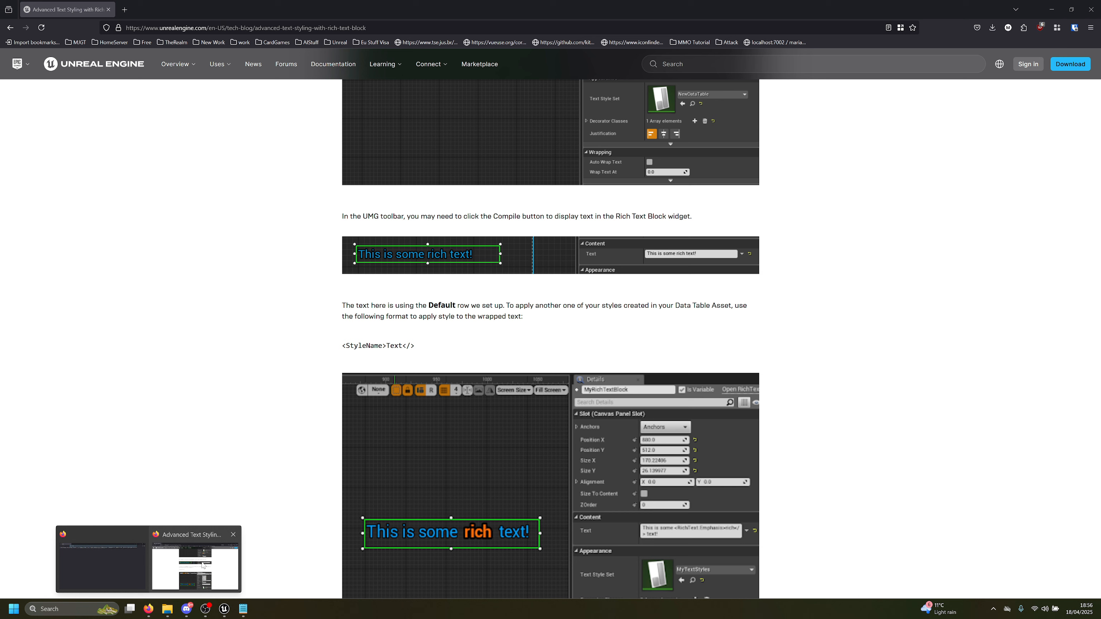
pyautogui.hotkey('ctrl', 'a')
pyautogui.hotkey('ctrl', 'c')
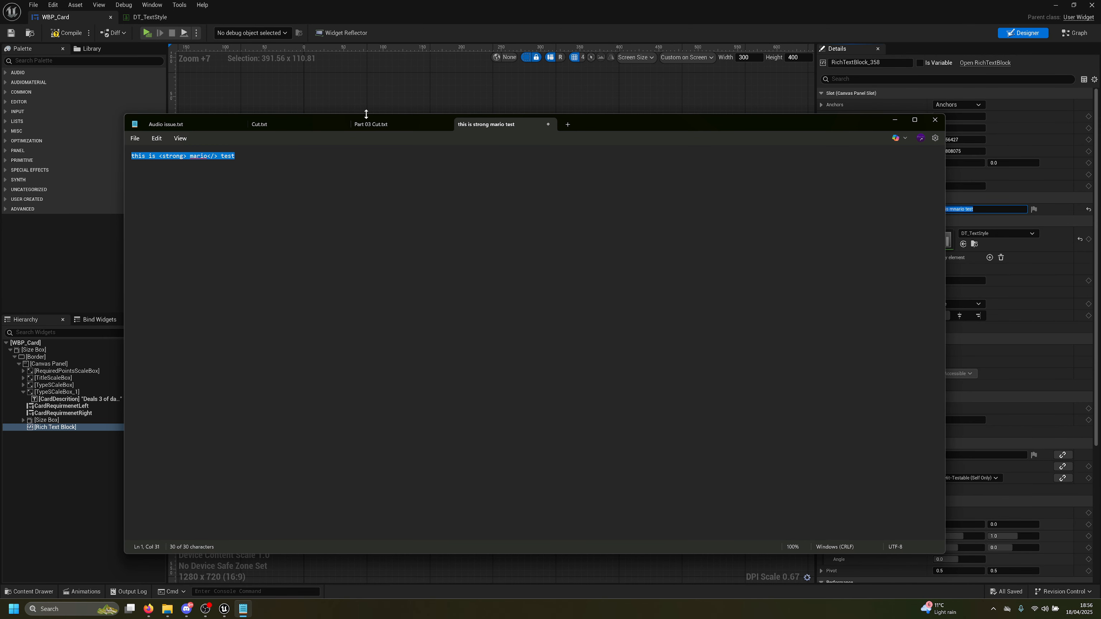
# Paste 'this is <strong> mario</> test' into the rich text Text field, compile, save and playtest it
pyautogui.click(520, 196)
pyautogui.click(894, 120)
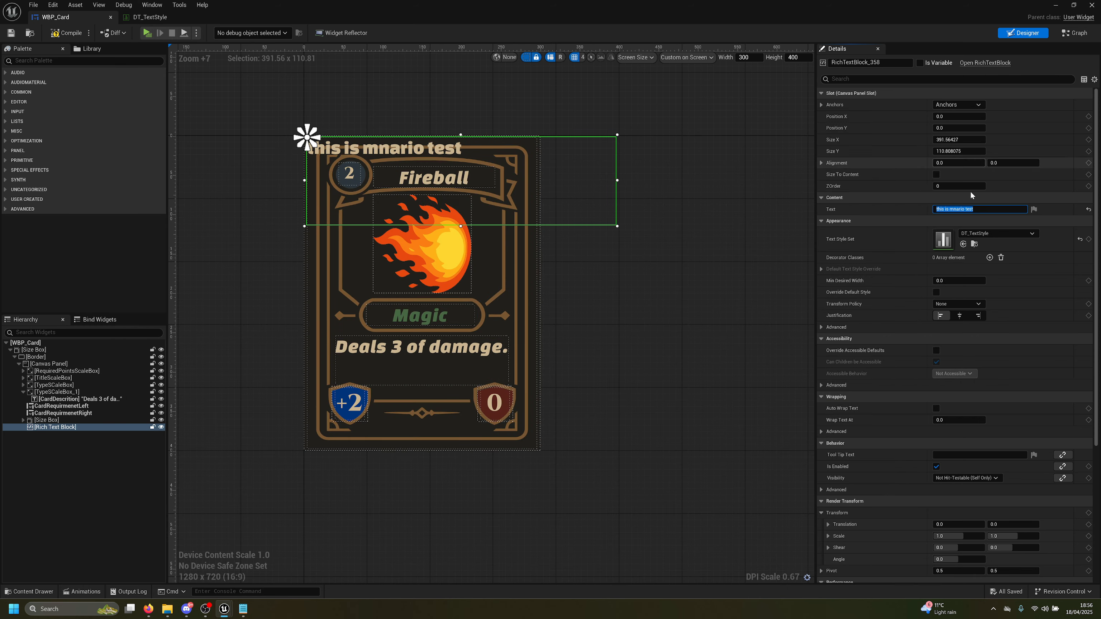
pyautogui.click(981, 210)
pyautogui.hotkey('ctrl', 'a')
pyautogui.hotkey('ctrl', 'v')
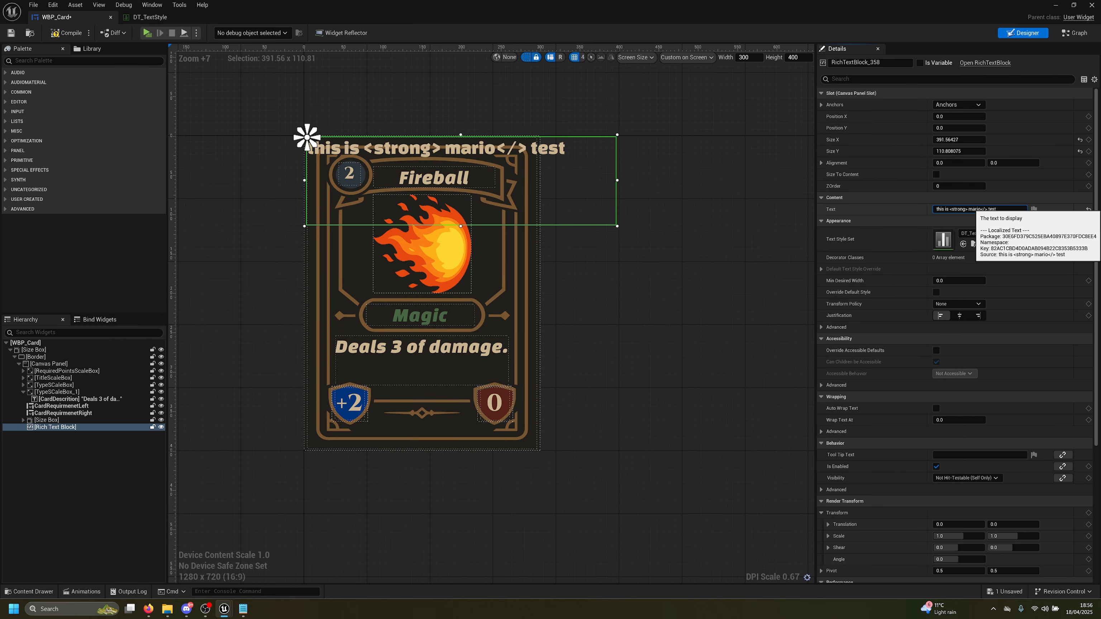
pyautogui.click(65, 34)
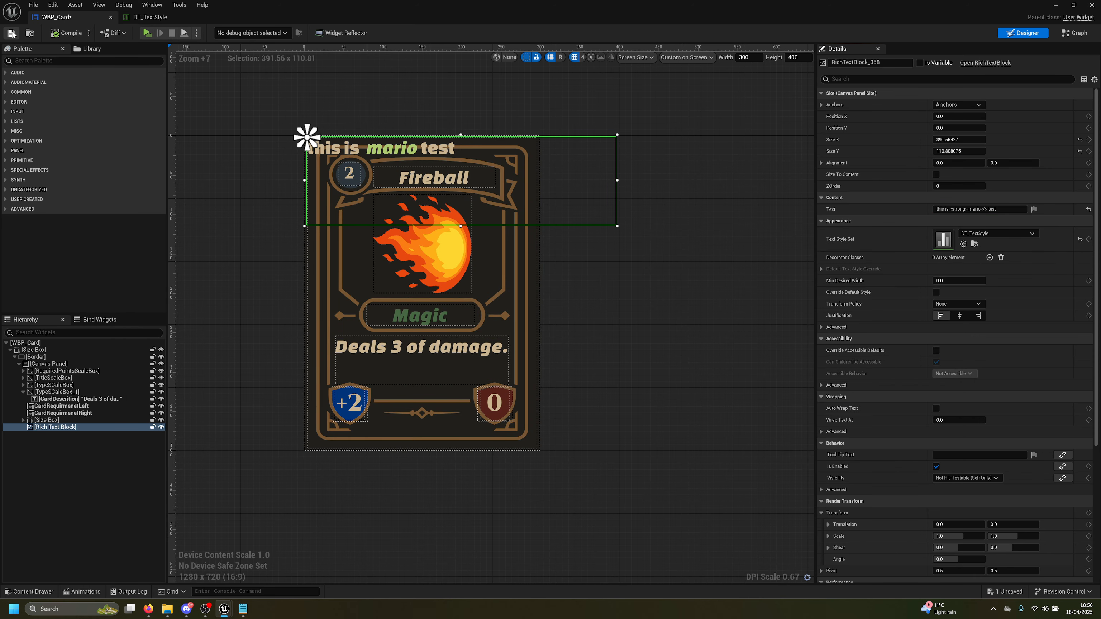
pyautogui.click(12, 33)
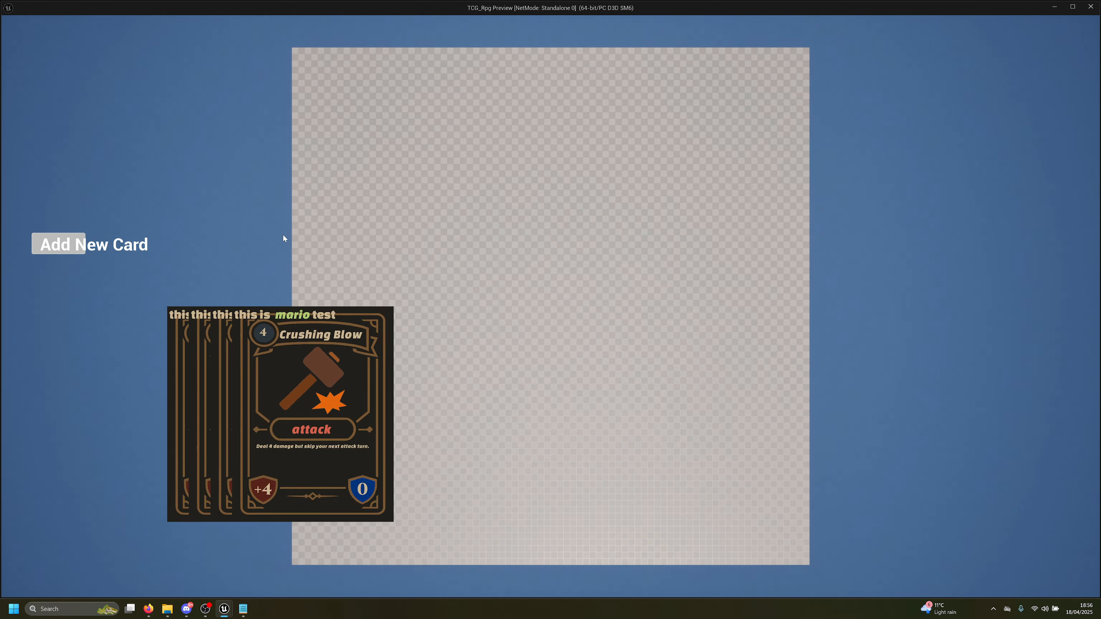
pyautogui.press('Escape')
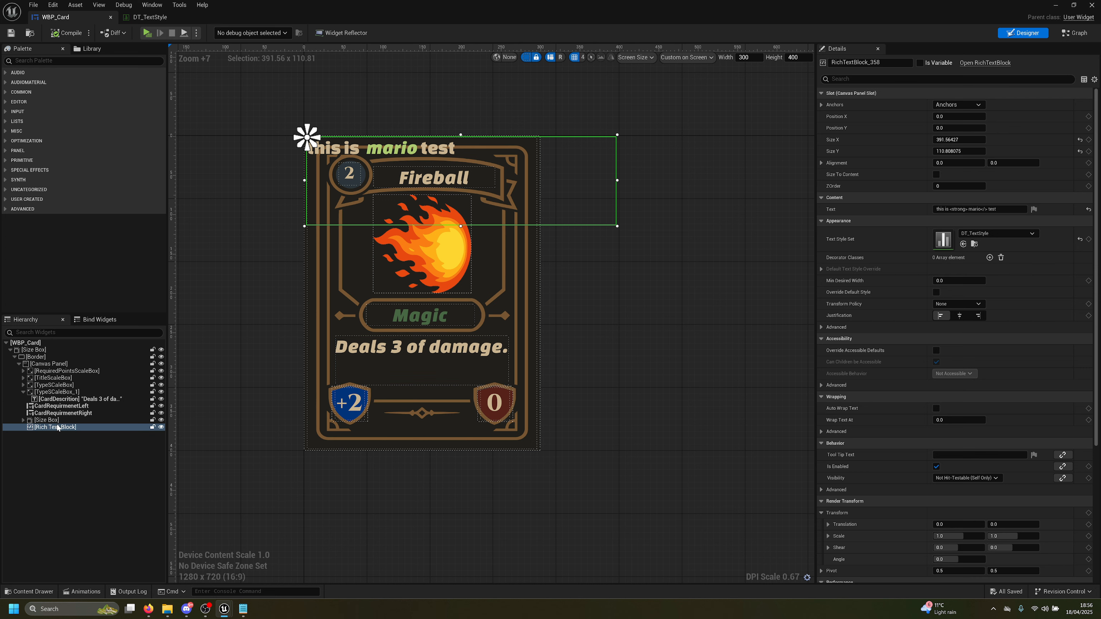
pyautogui.click(81, 401)
# Delete the old description, rename the Rich Text Block to CardDescription, and move it under TypeSCaleBox_1
pyautogui.press('Delete')
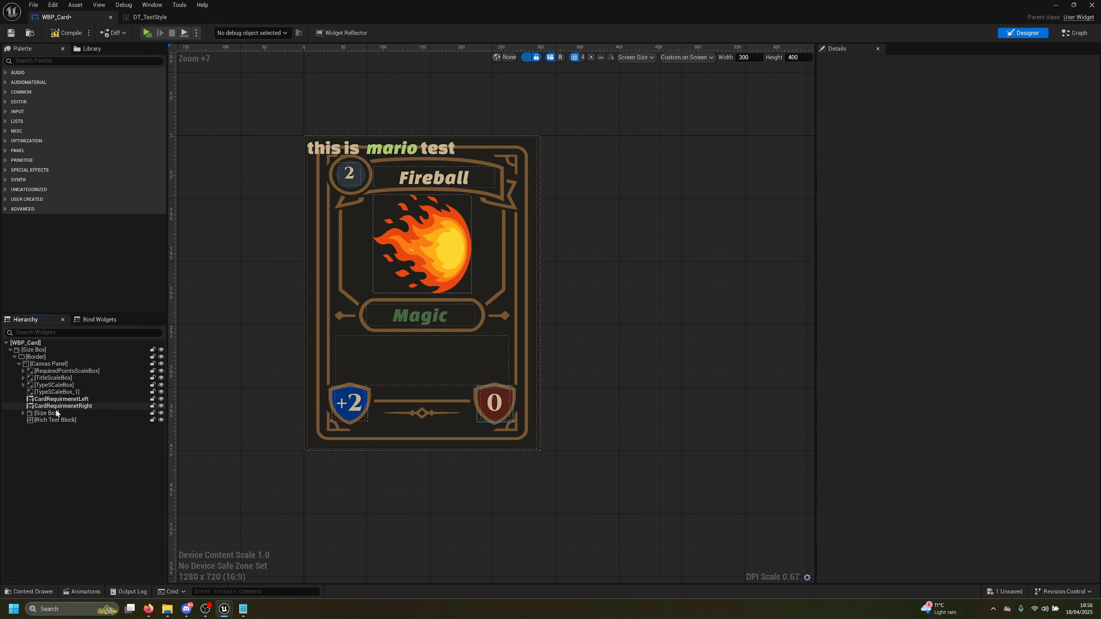
pyautogui.click(65, 420)
pyautogui.press('F2')
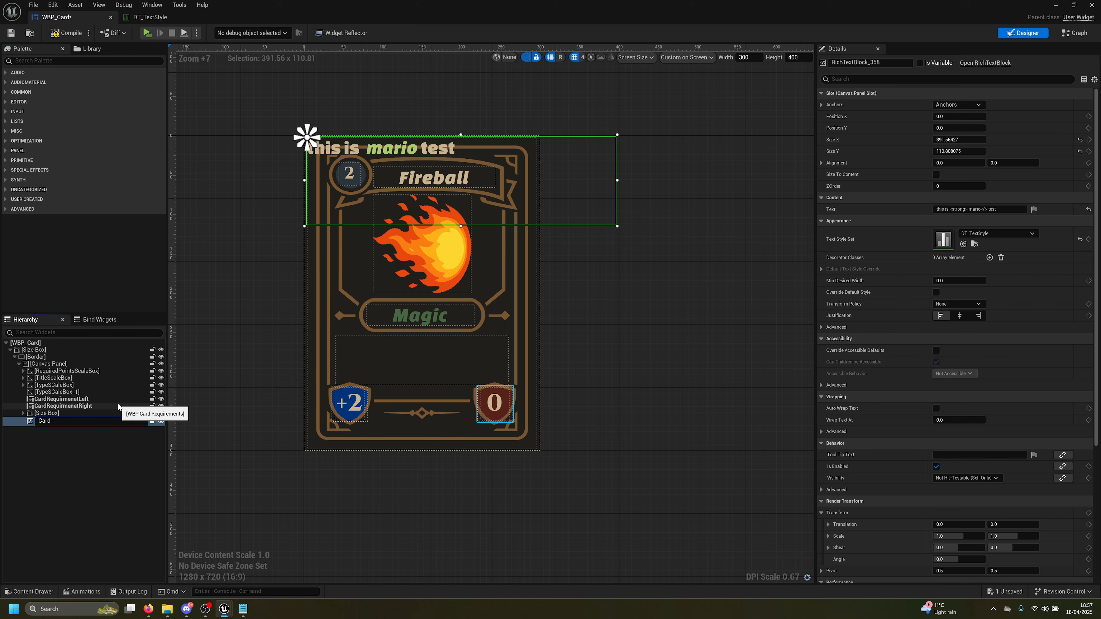
pyautogui.write('Text')
pyautogui.press('Return')
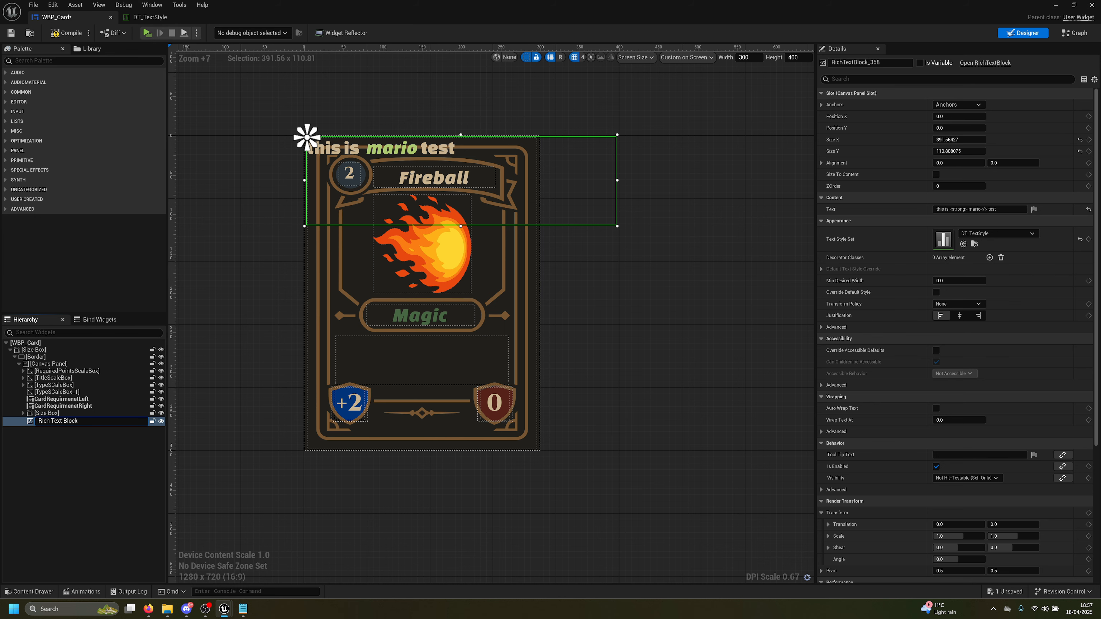
pyautogui.write('CardDescription')
pyautogui.press('Return')
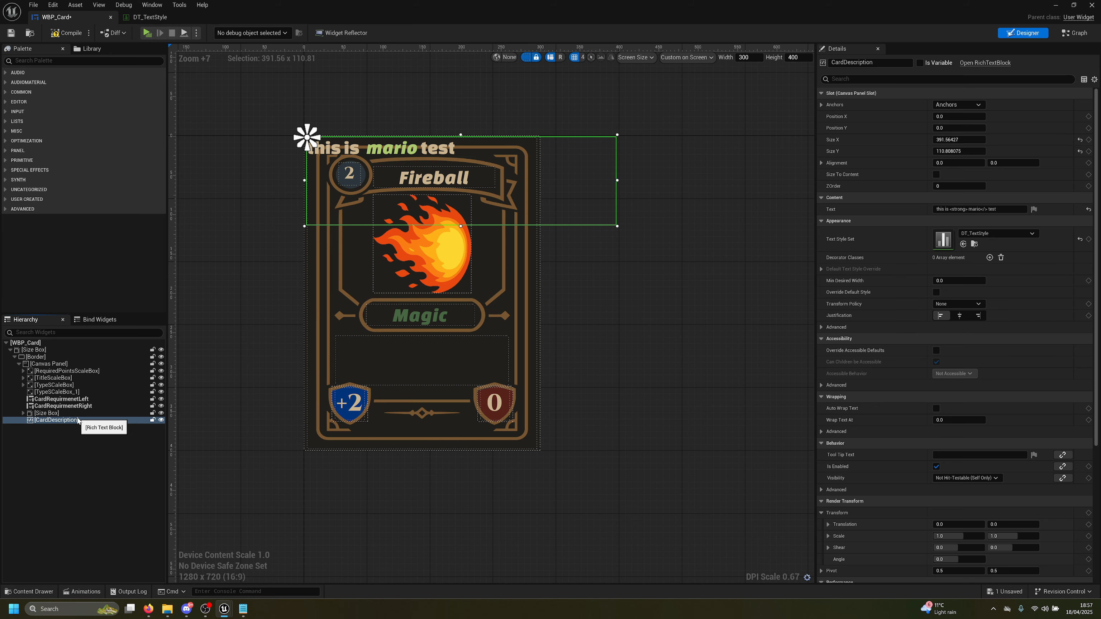
pyautogui.moveTo(58, 420); pyautogui.dragTo(54, 397)
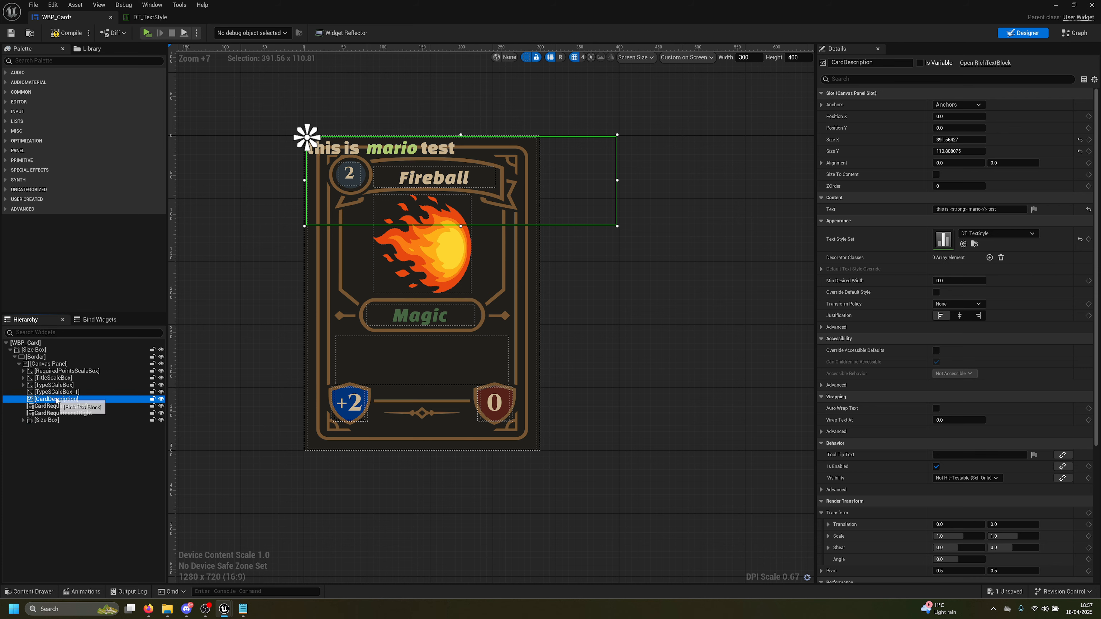
pyautogui.click(54, 392)
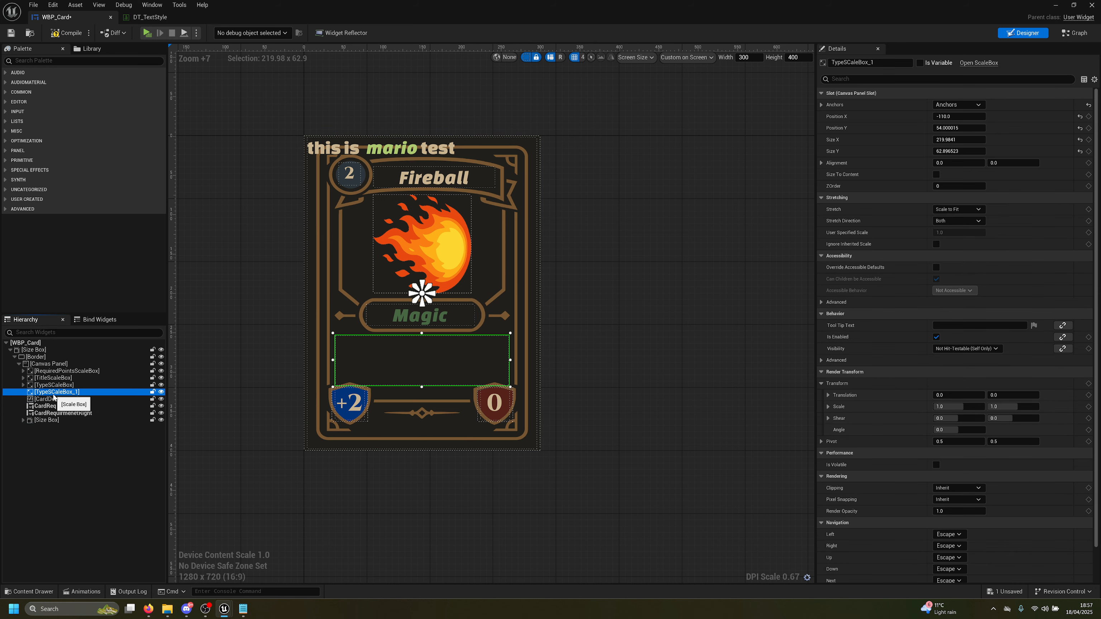
# Delete TypeSCaleBox_1 and give CardDescription centre anchors at position 0, 0
pyautogui.press('Delete')
pyautogui.click(53, 392)
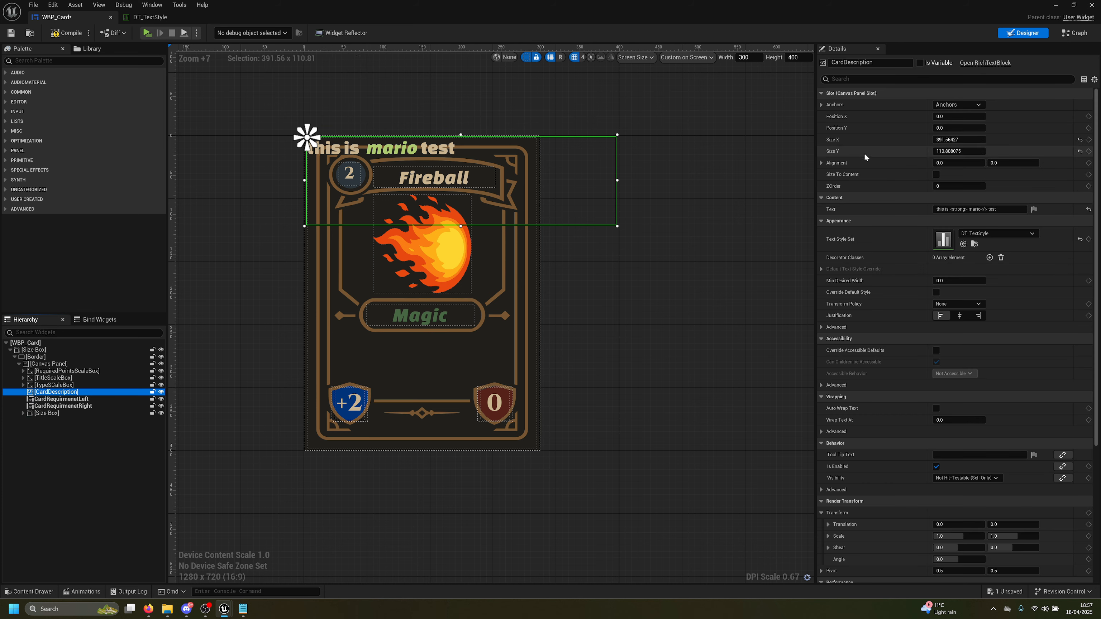
pyautogui.click(958, 105)
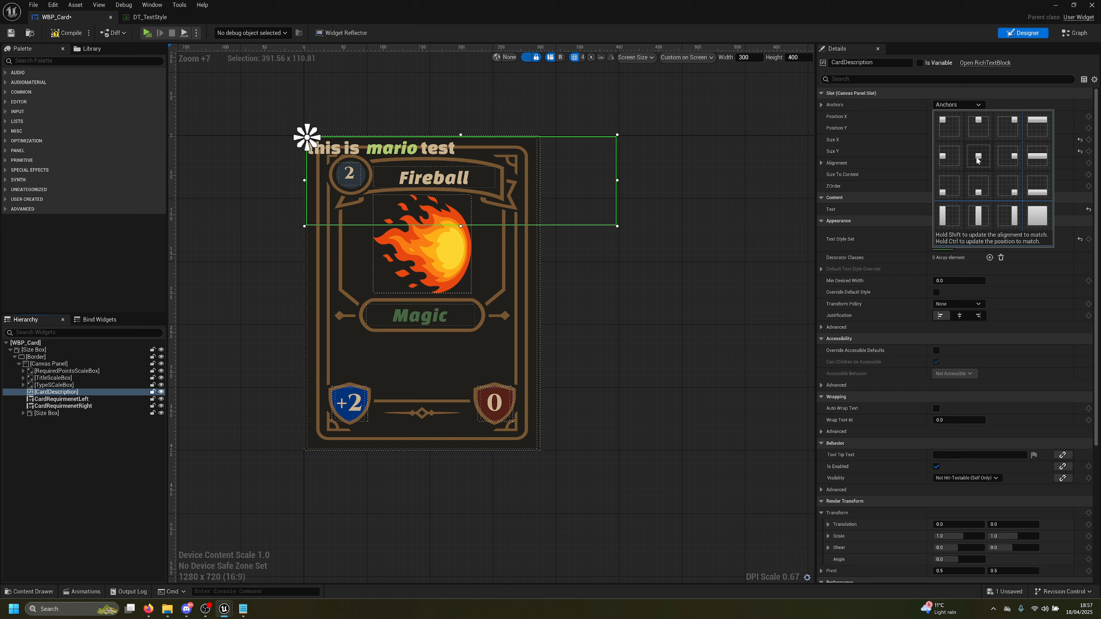
pyautogui.click(977, 159)
pyautogui.click(958, 116)
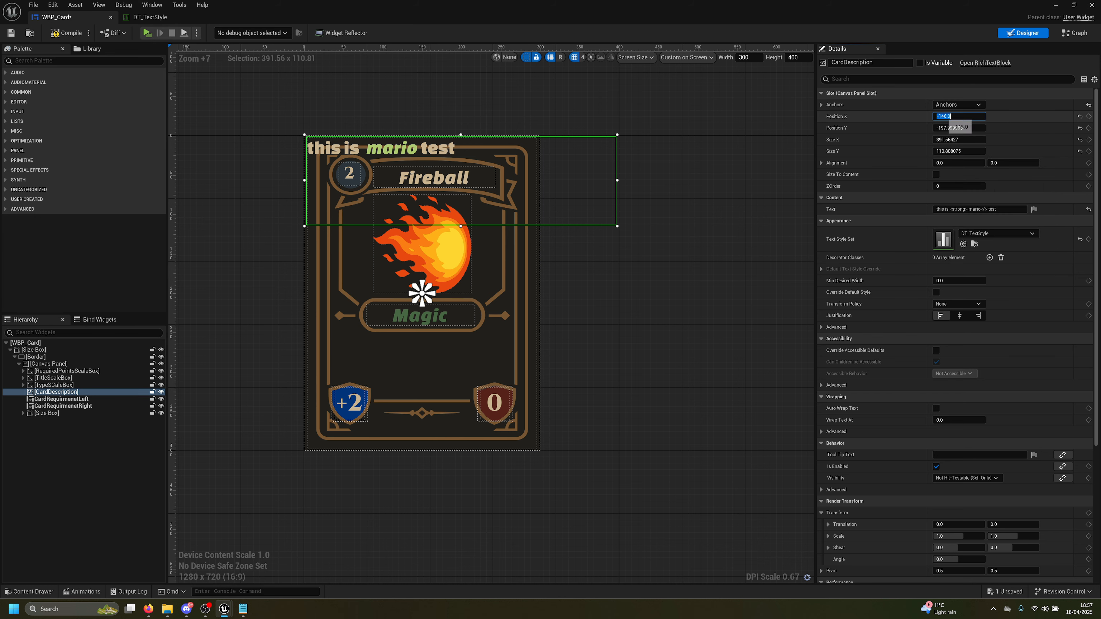
pyautogui.write('0')
pyautogui.press('Tab')
pyautogui.write('0')
pyautogui.press('Return')
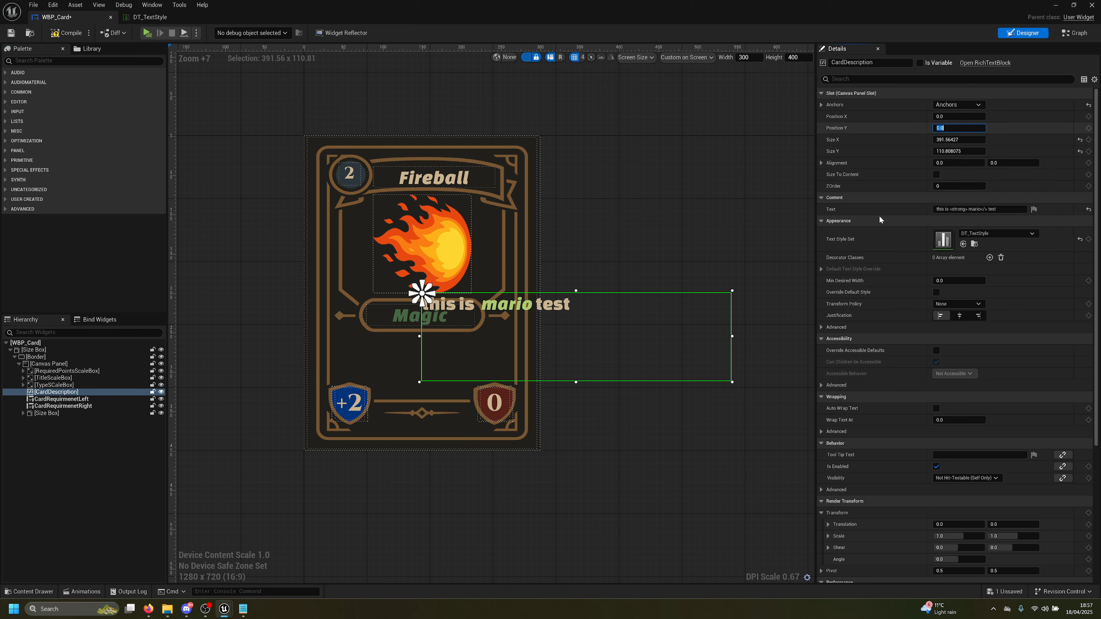
# Place CardDescription below Magic at about 227.4 × 64.58, then compile and save
pyautogui.click(953, 127)
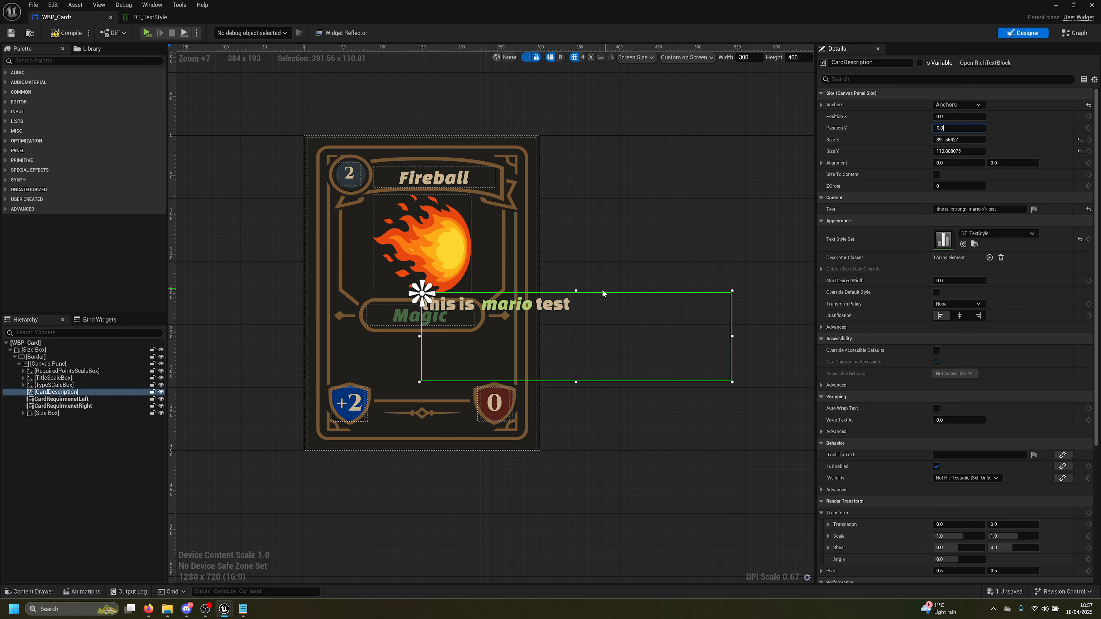
pyautogui.moveTo(602, 293); pyautogui.dragTo(516, 336)
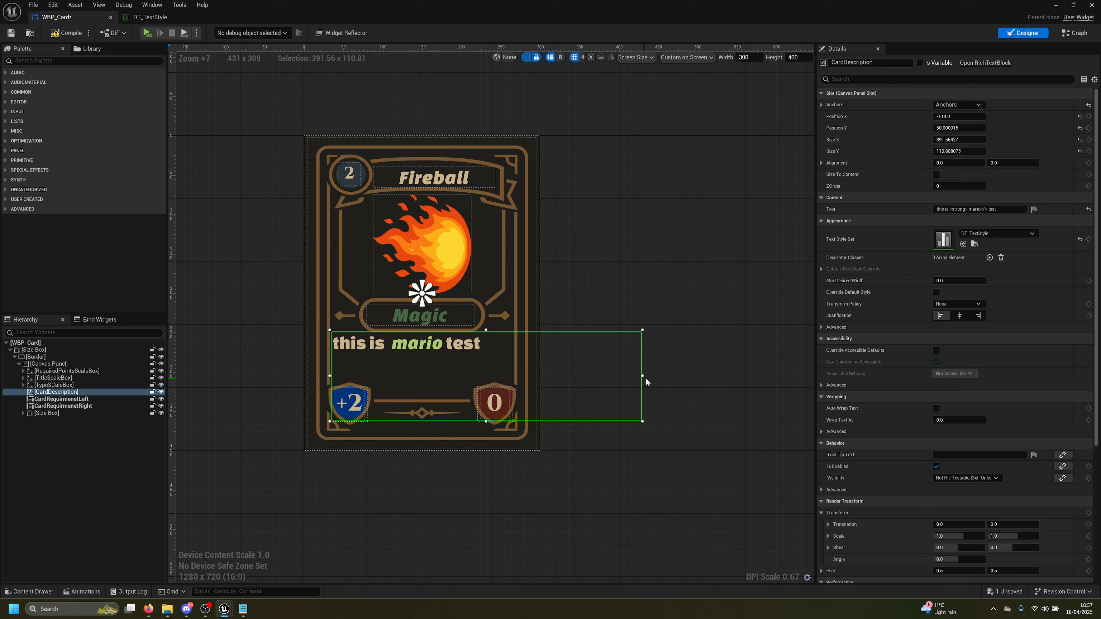
pyautogui.moveTo(642, 376); pyautogui.dragTo(513, 376)
pyautogui.moveTo(420, 421); pyautogui.dragTo(419, 385)
pyautogui.click(66, 33)
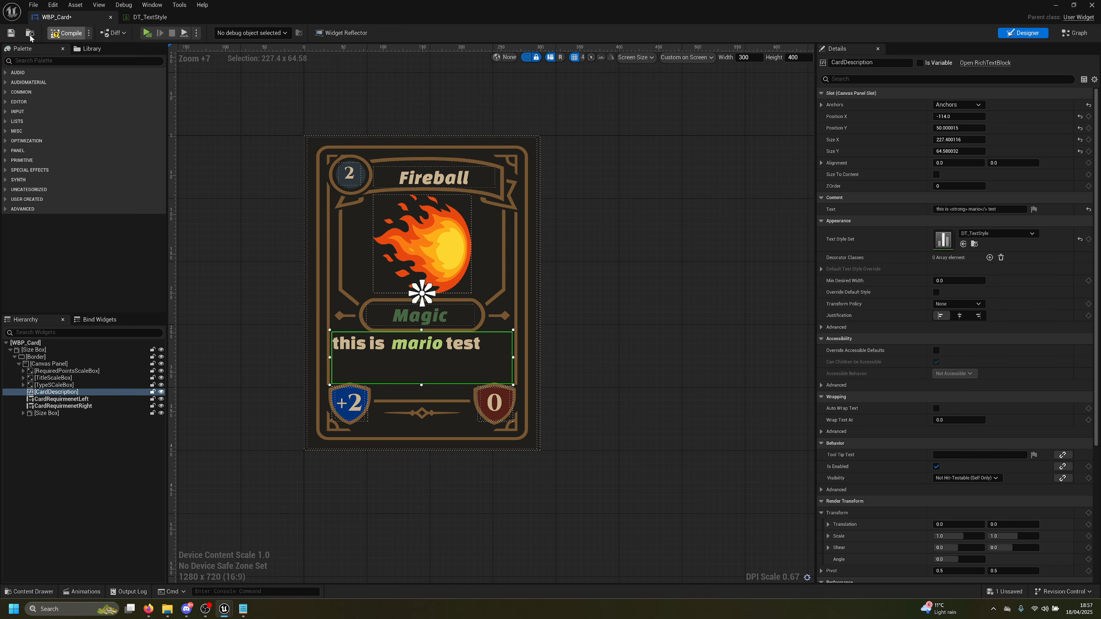
pyautogui.click(11, 33)
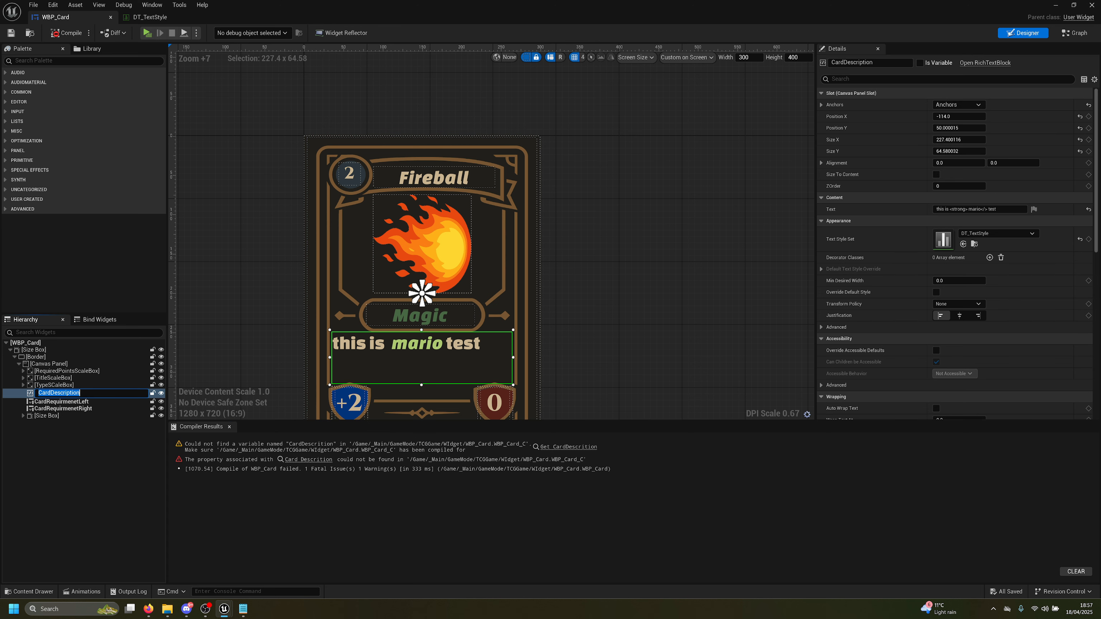
# Mark CardDescription as a variable to resolve the missing-variable compile error
pyautogui.click(310, 462)
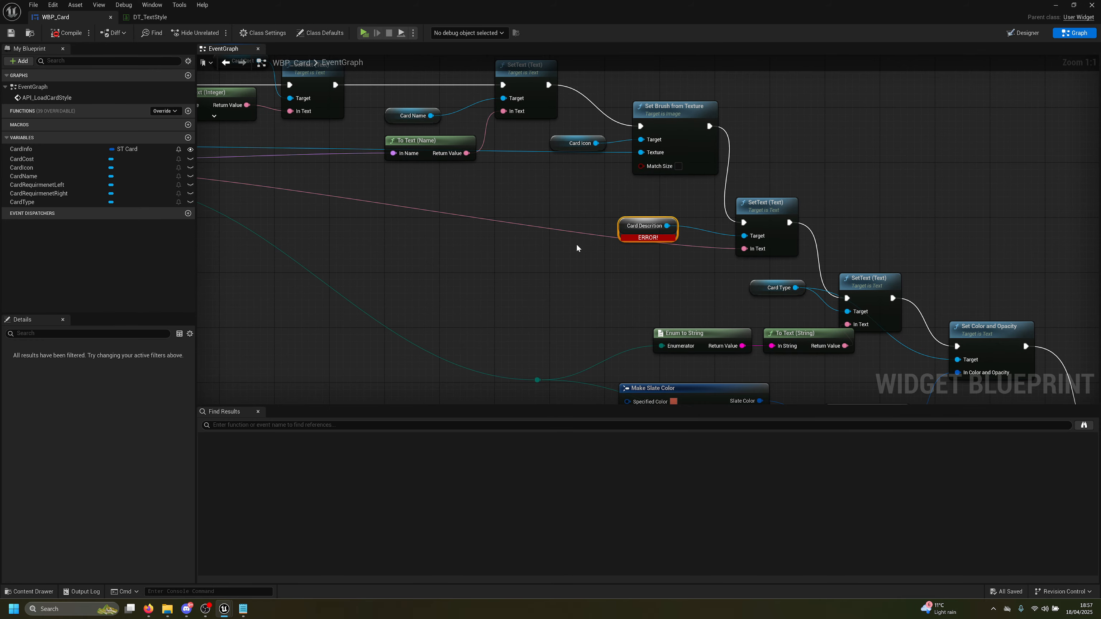
pyautogui.rightClick(576, 248)
pyautogui.write('CardDescription')
pyautogui.click(492, 257)
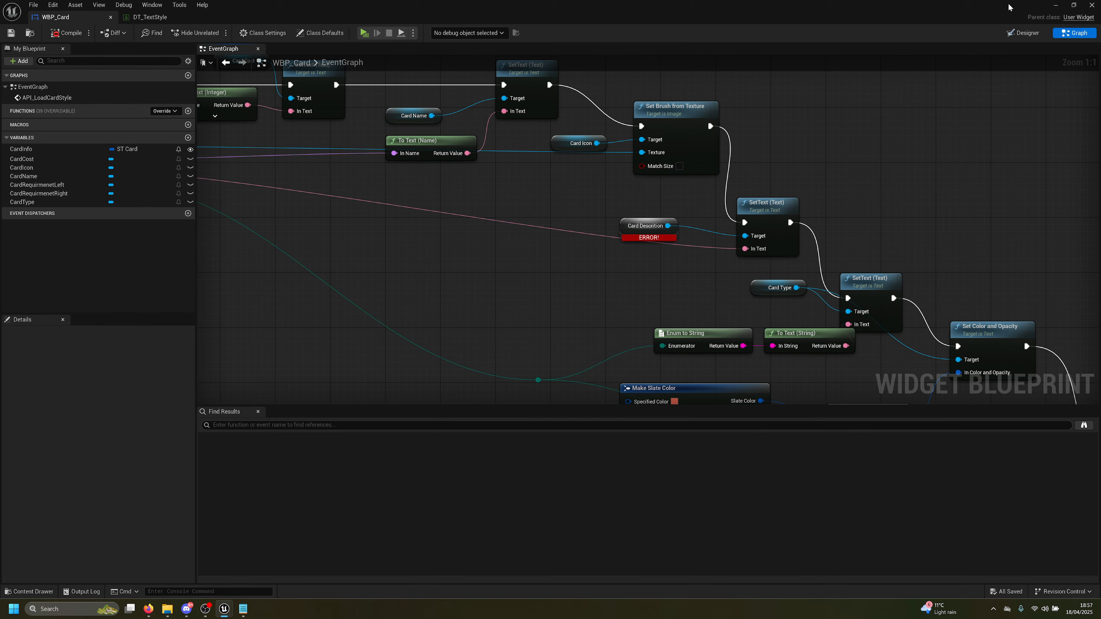
pyautogui.click(1023, 33)
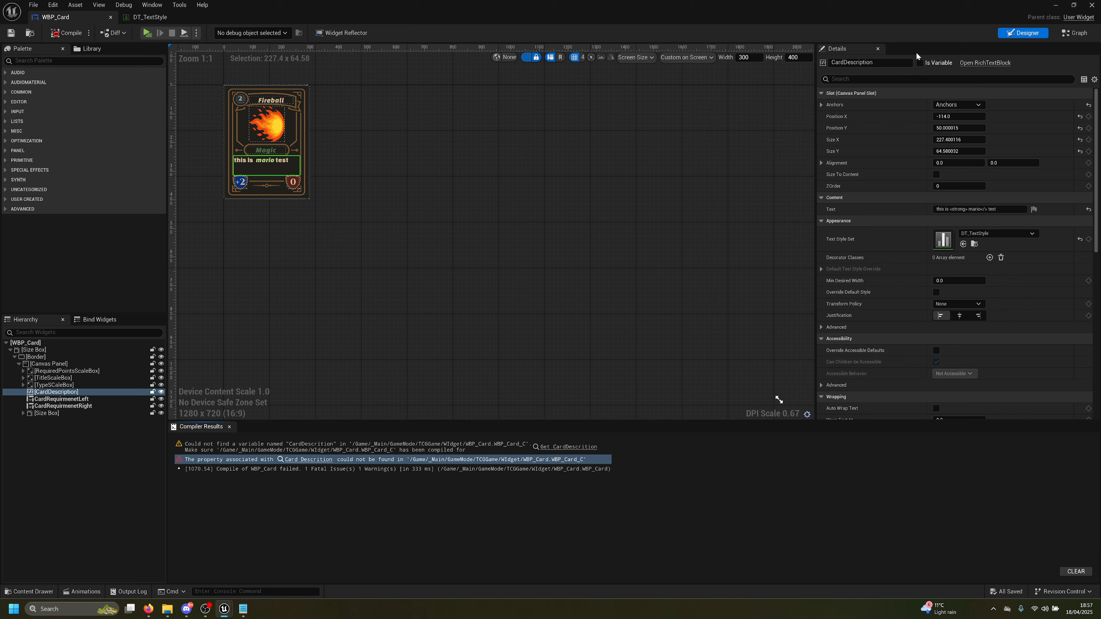
pyautogui.click(920, 63)
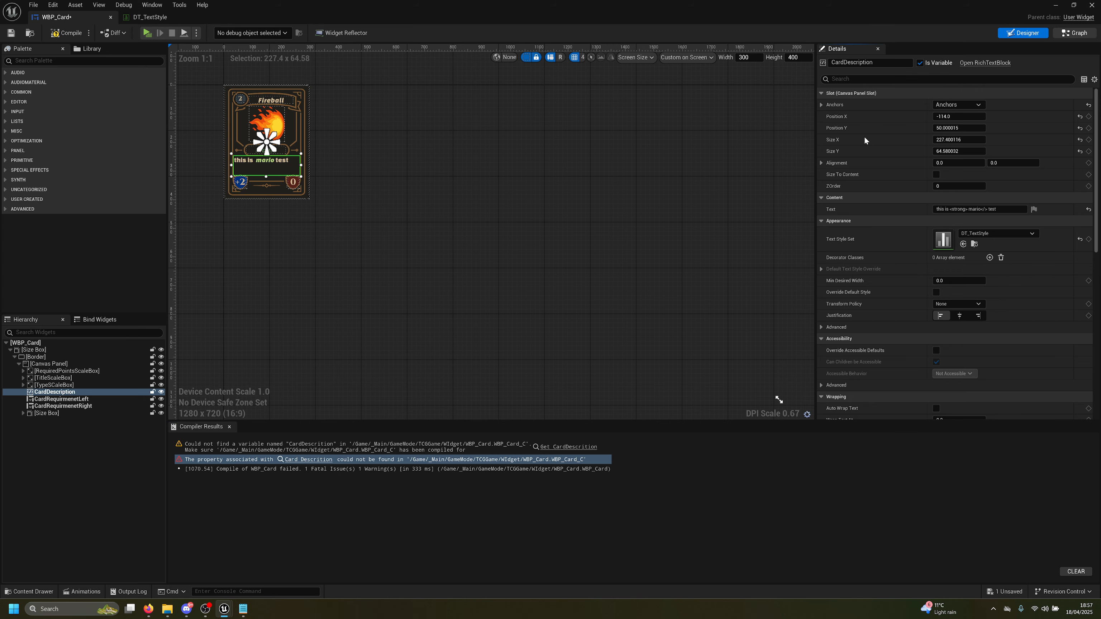
pyautogui.click(1075, 33)
# Replace the broken node with a CardDescription getter feeding a new rich text Set Text node
pyautogui.rightClick(594, 260)
pyautogui.write('CardDescription')
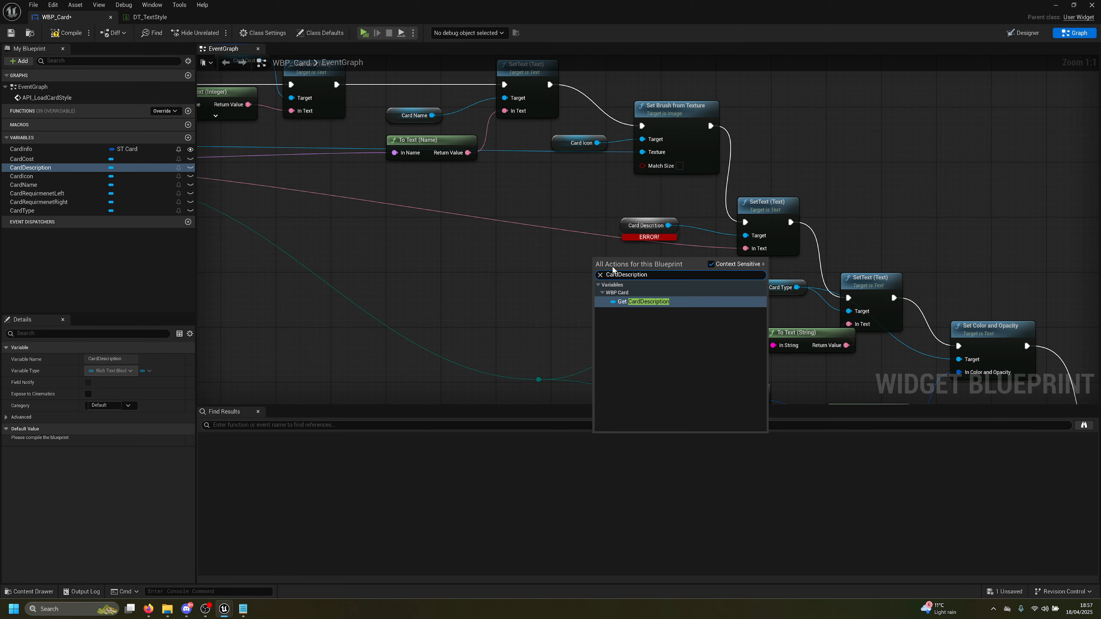
pyautogui.click(627, 302)
pyautogui.click(645, 225)
pyautogui.press('Delete')
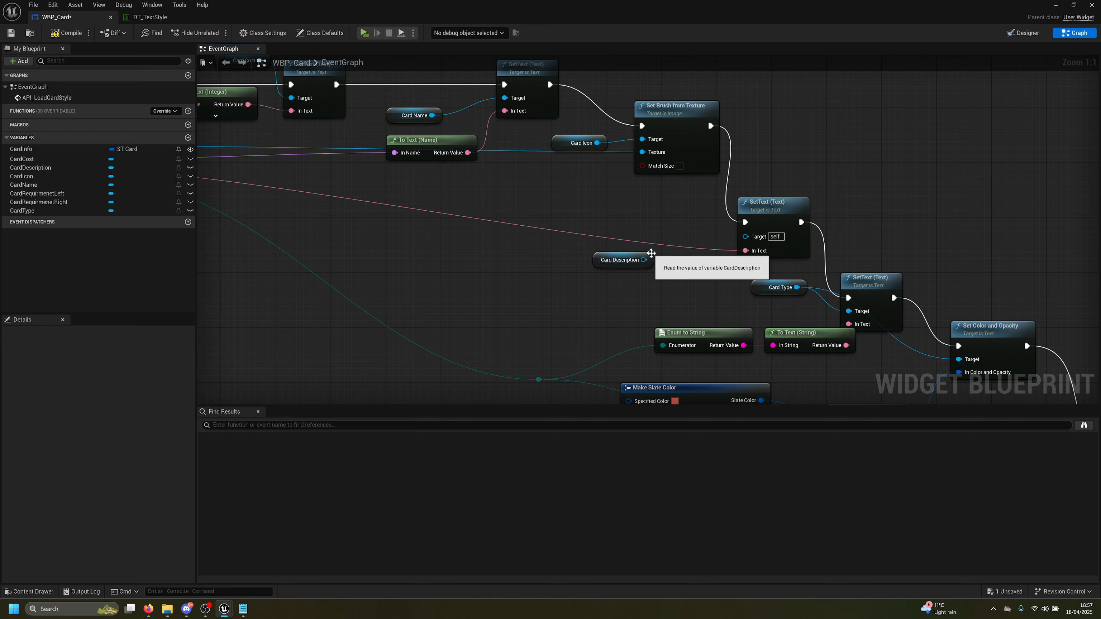
pyautogui.moveTo(646, 261); pyautogui.dragTo(653, 273)
pyautogui.write('set tex')
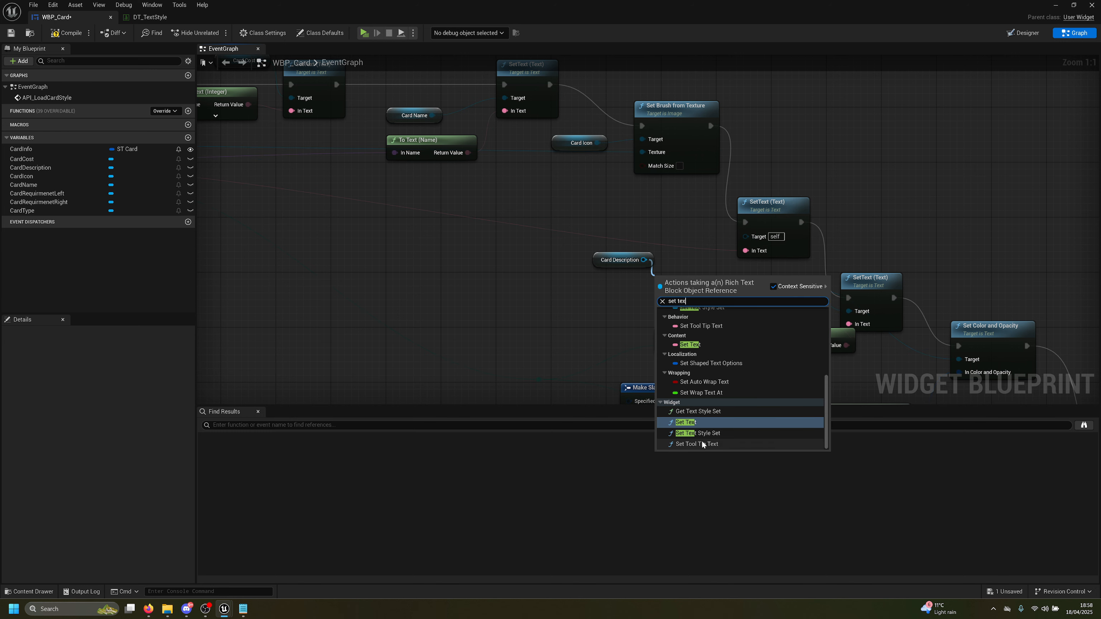
pyautogui.click(697, 422)
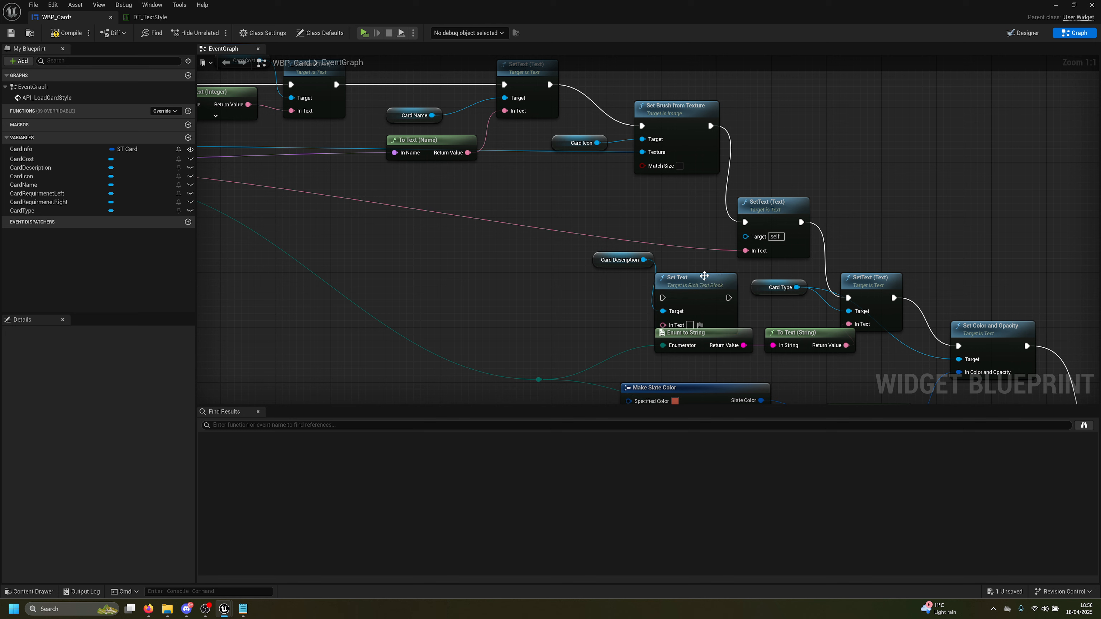
# Wire Card Description and execution through the rich text Set Text, delete the old SetText, compile, save, play
pyautogui.moveTo(702, 275); pyautogui.dragTo(882, 132)
pyautogui.keyDown('ctrl'); pyautogui.moveTo(745, 250); pyautogui.dragTo(855, 172); pyautogui.keyUp('ctrl')
pyautogui.keyDown('ctrl'); pyautogui.moveTo(745, 222); pyautogui.dragTo(854, 146); pyautogui.keyUp('ctrl')
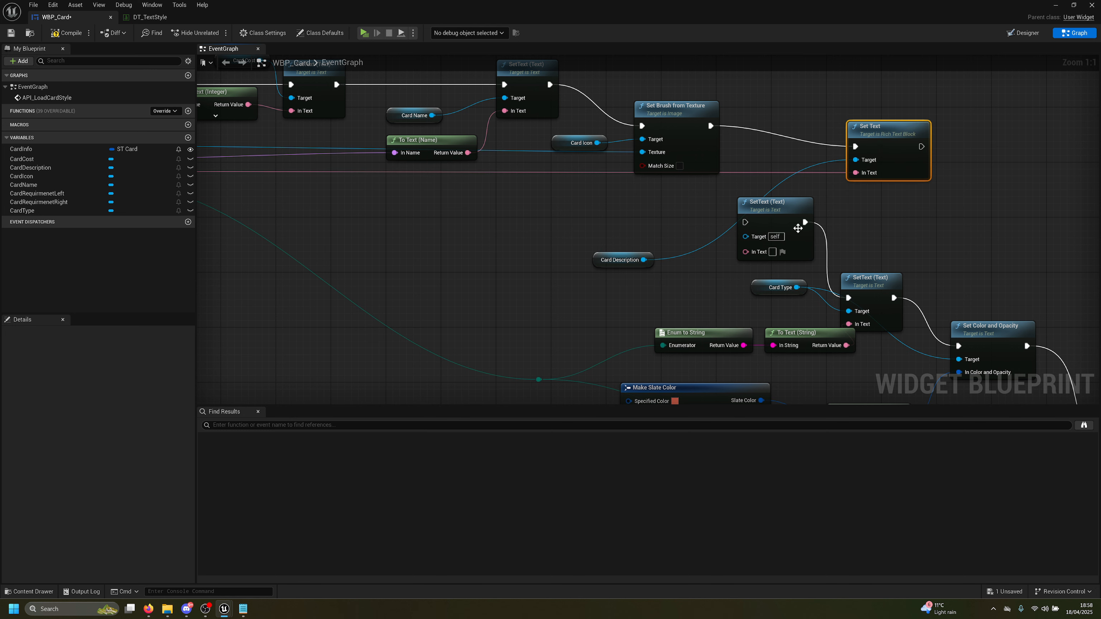
pyautogui.keyDown('ctrl'); pyautogui.moveTo(805, 222); pyautogui.dragTo(784, 206); pyautogui.keyUp('ctrl')
pyautogui.click(780, 206)
pyautogui.press('Delete')
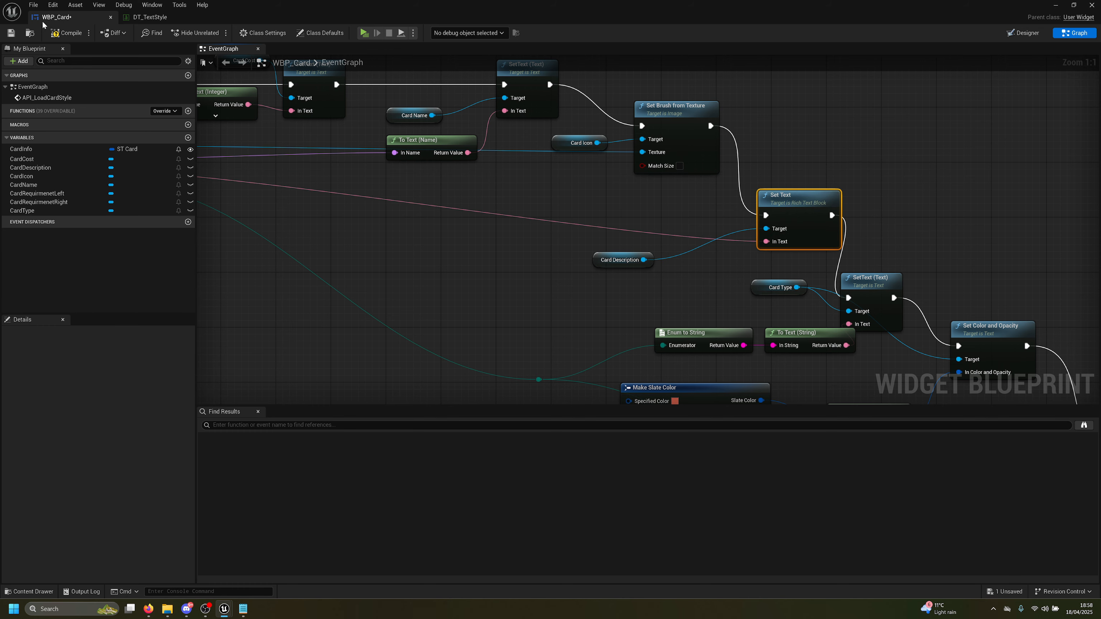
pyautogui.click(65, 33)
pyautogui.click(11, 33)
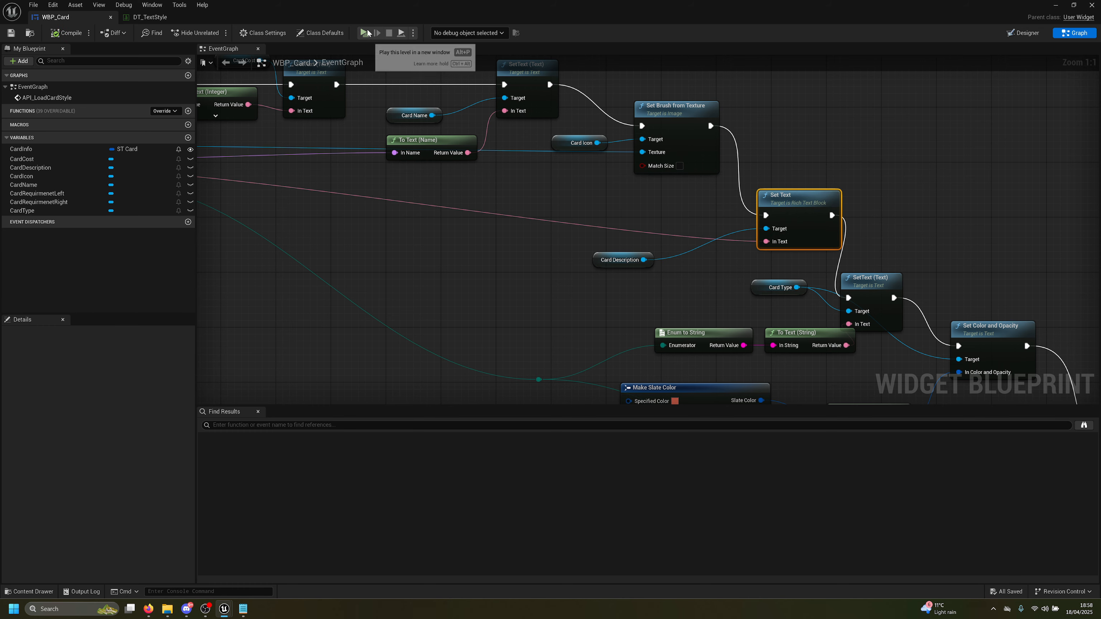
pyautogui.click(366, 33)
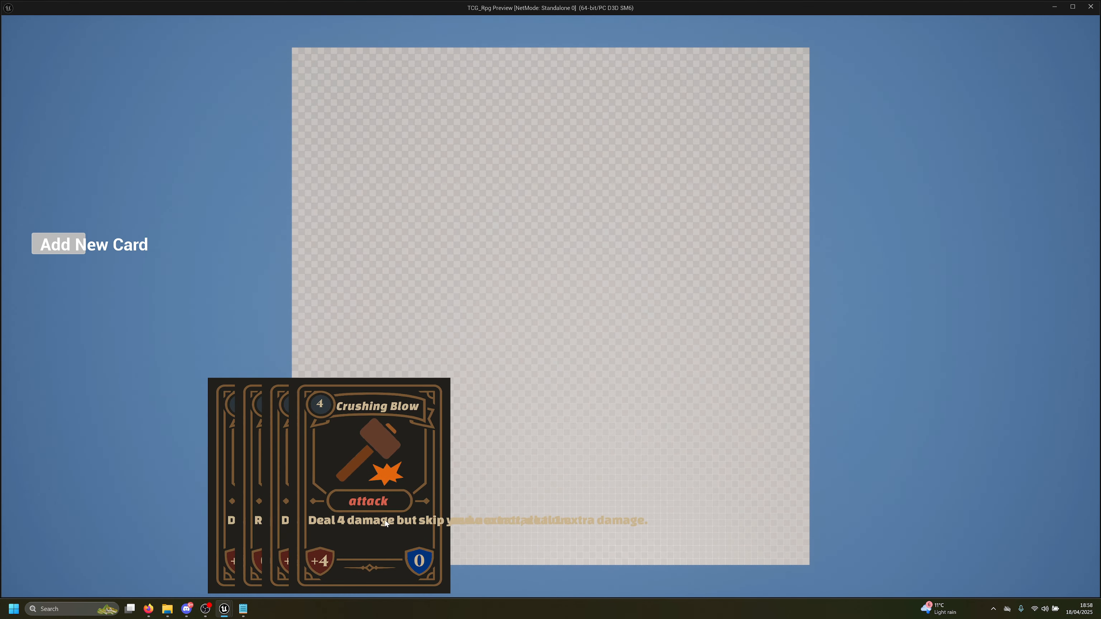
# Stop the test run and return to the WBP_Card blueprint
pyautogui.press('Escape')
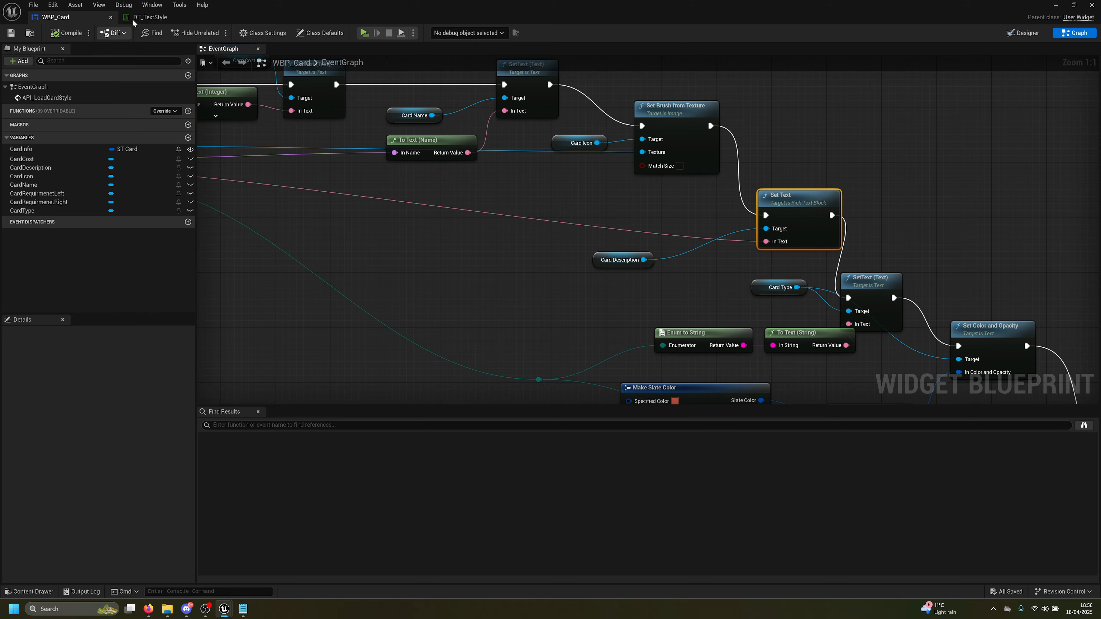
pyautogui.click(149, 17)
pyautogui.click(57, 17)
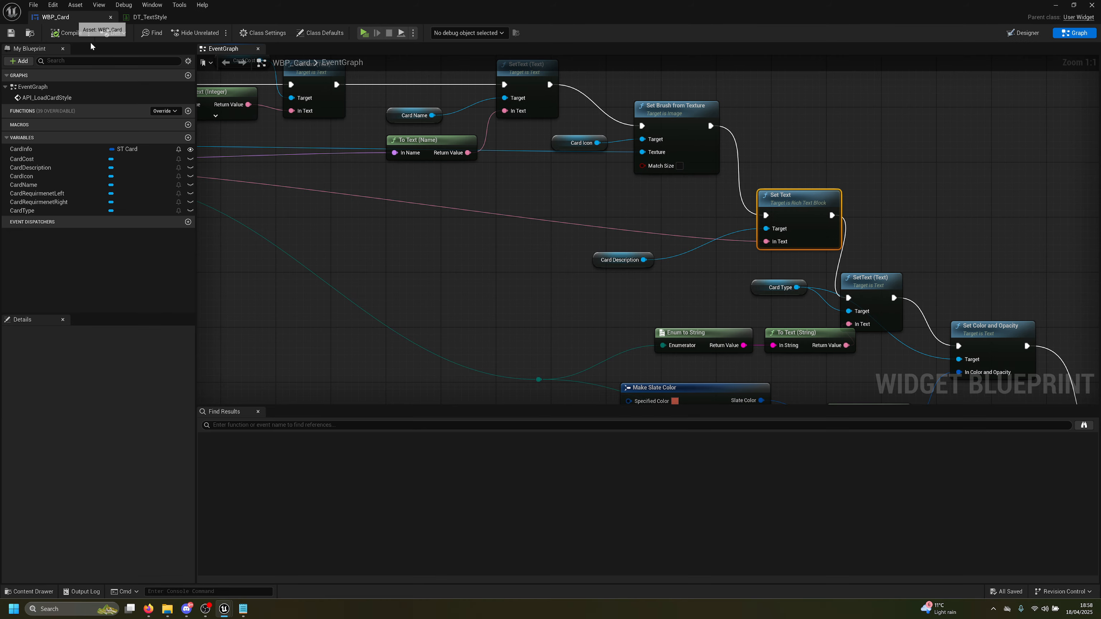
# Make CardDescription's sample text repeat 'this is mario test' three times, then compile the widget
pyautogui.click(1018, 34)
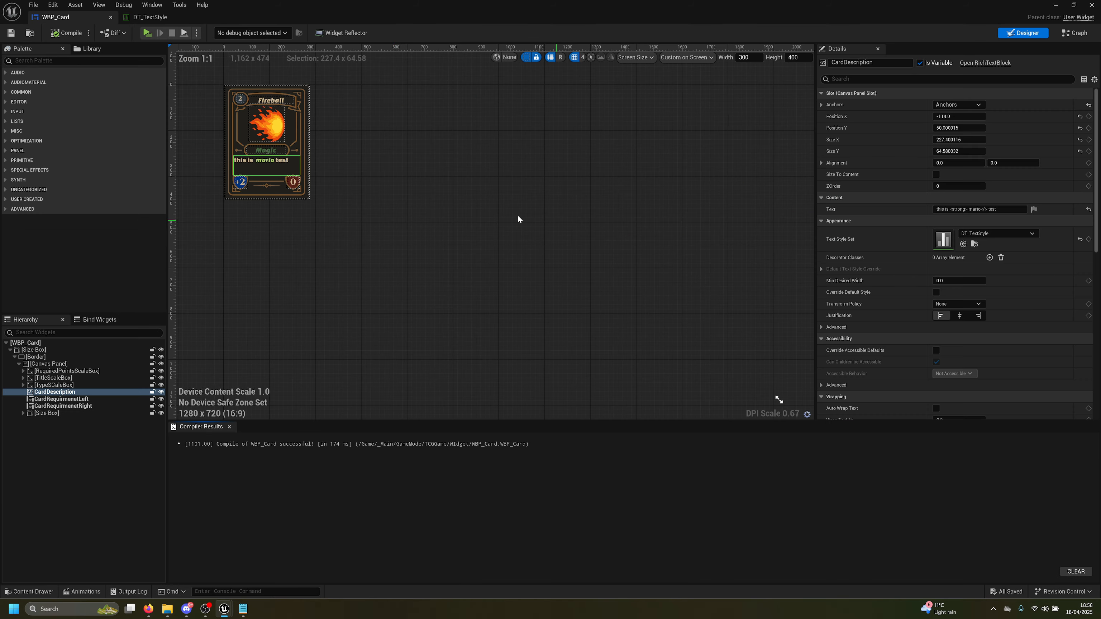
pyautogui.click(974, 209)
pyautogui.hotkey('ctrl', 'c')
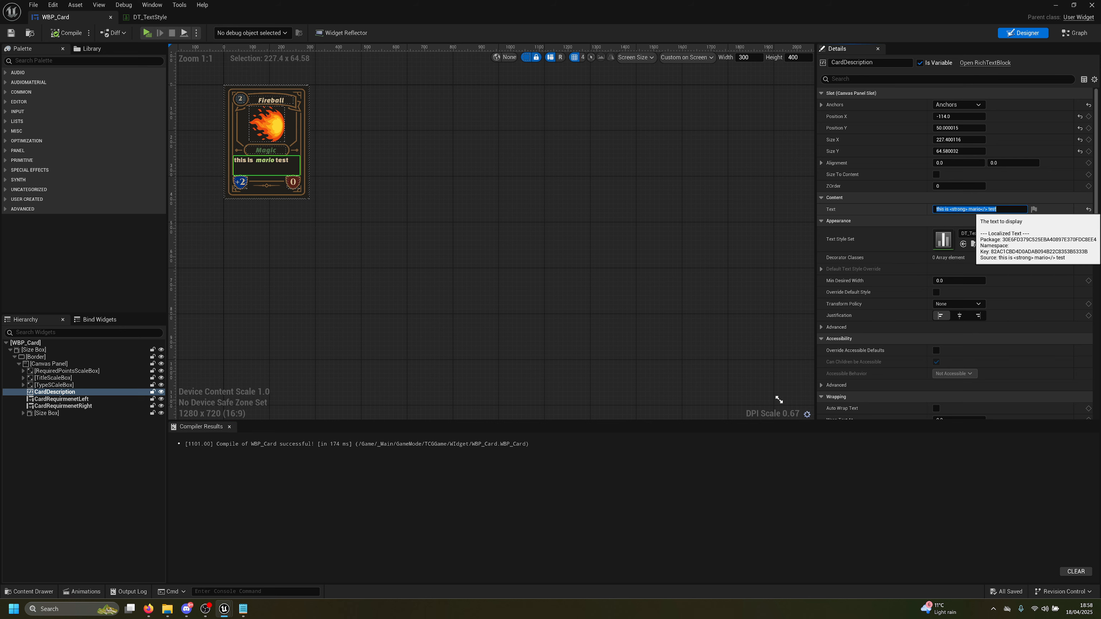
pyautogui.press('End')
pyautogui.hotkey('ctrl', 'v')
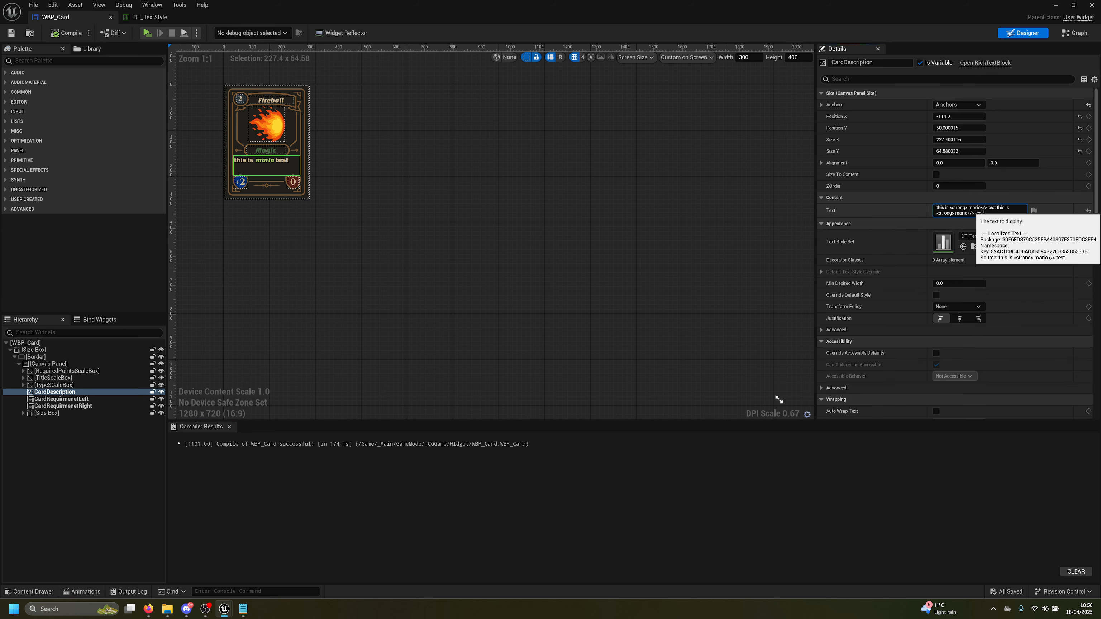
pyautogui.hotkey('ctrl', 'v')
pyautogui.press('Return')
pyautogui.scroll(4, 480, 211)
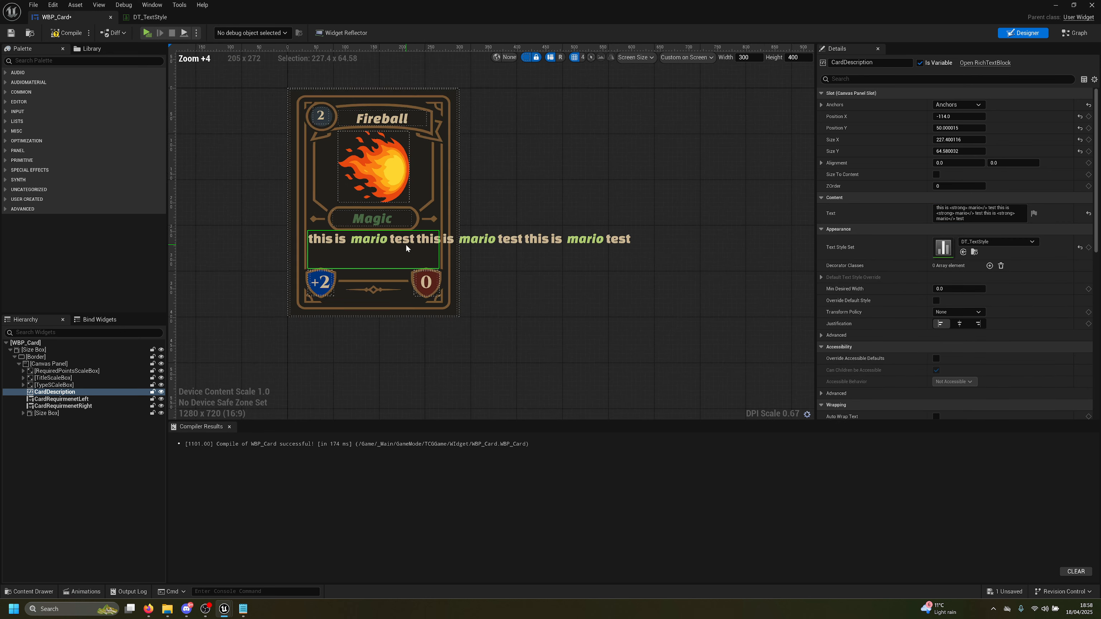
pyautogui.scroll(5, 407, 248)
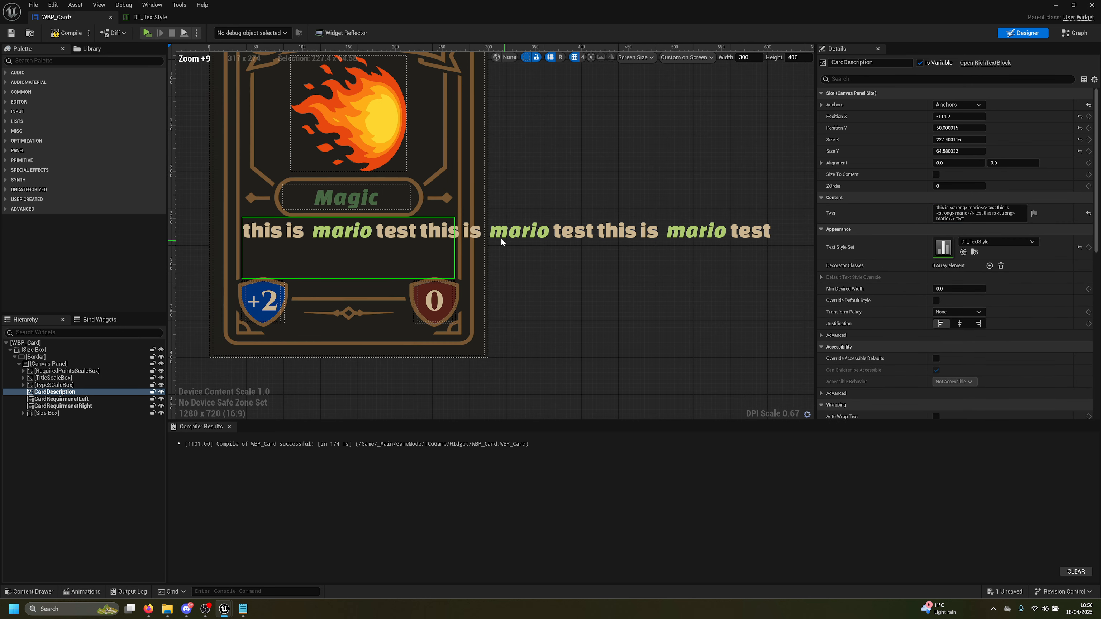
pyautogui.click(62, 35)
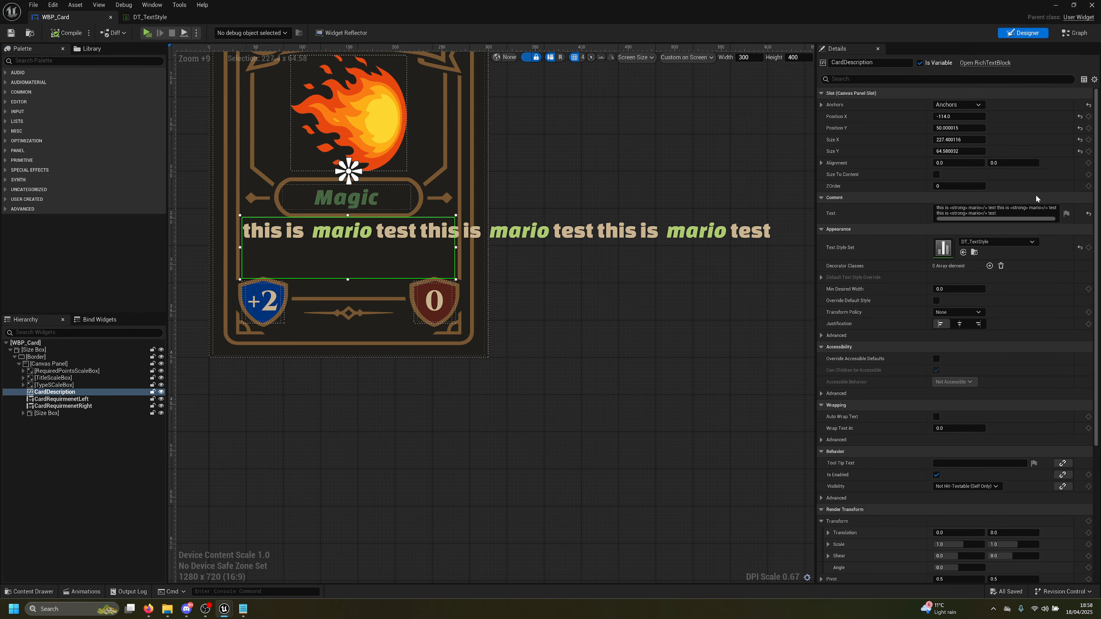
pyautogui.scroll(-1, 895, 285)
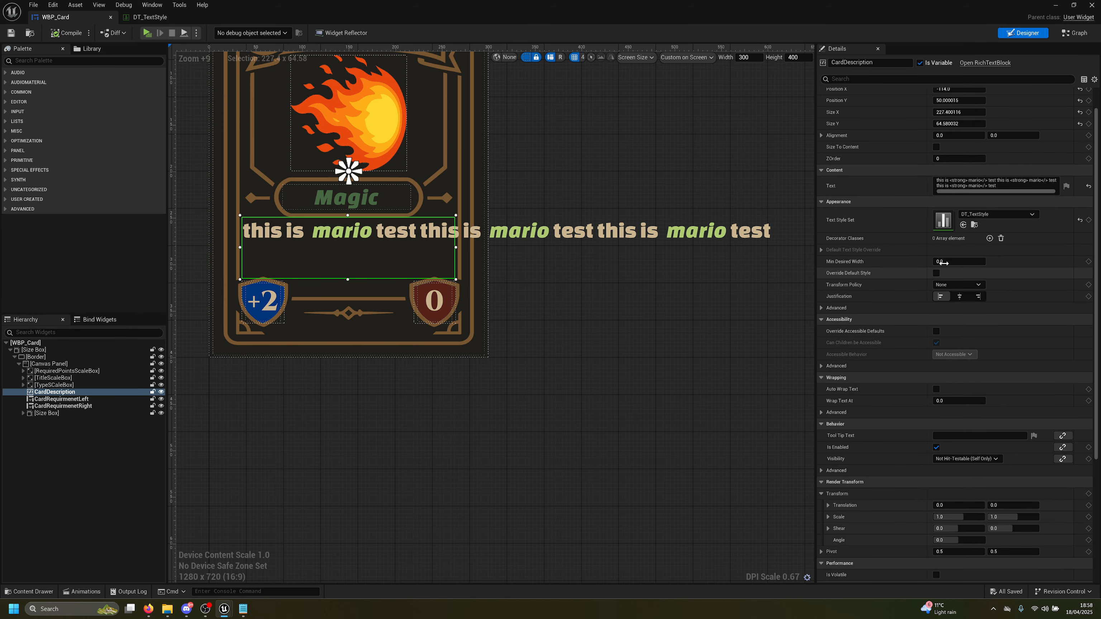
pyautogui.moveTo(942, 262); pyautogui.dragTo(949, 262)
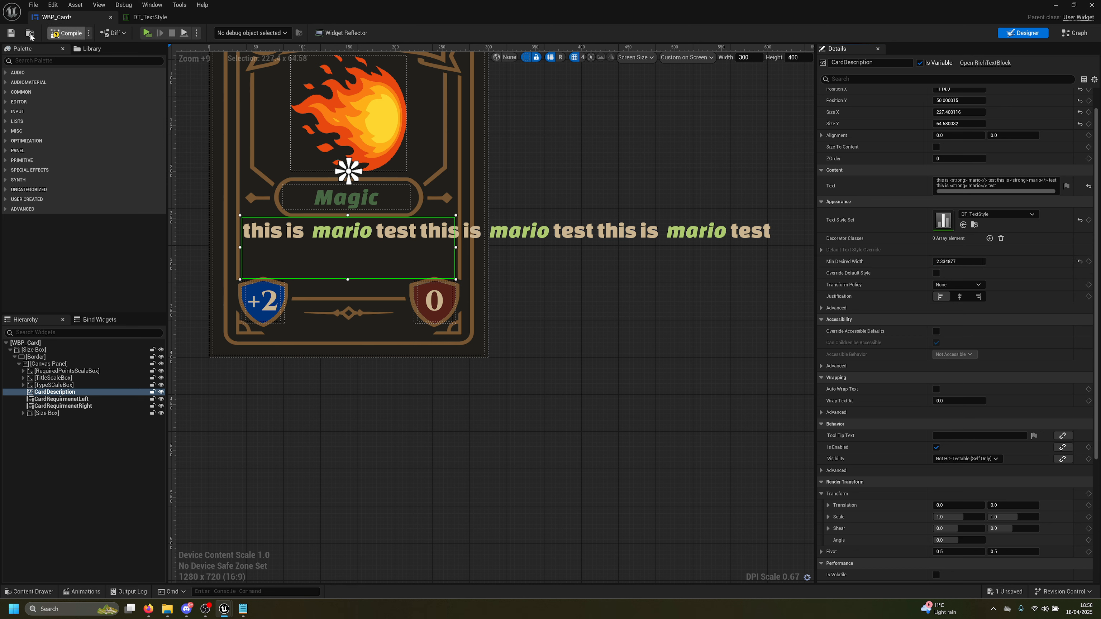
pyautogui.click(9, 333)
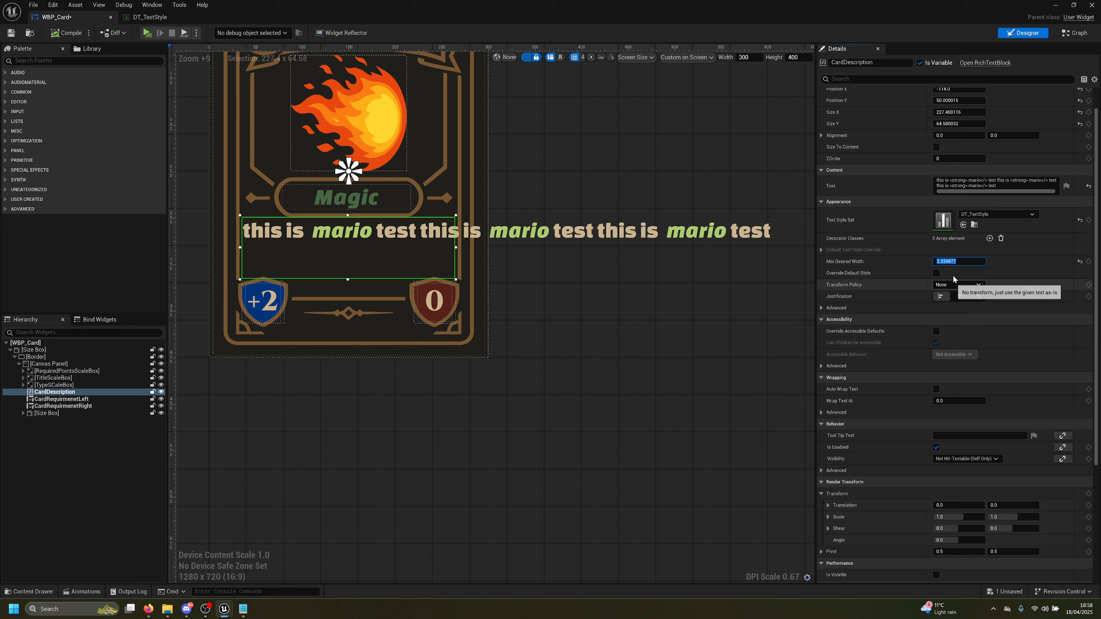
pyautogui.click(957, 258)
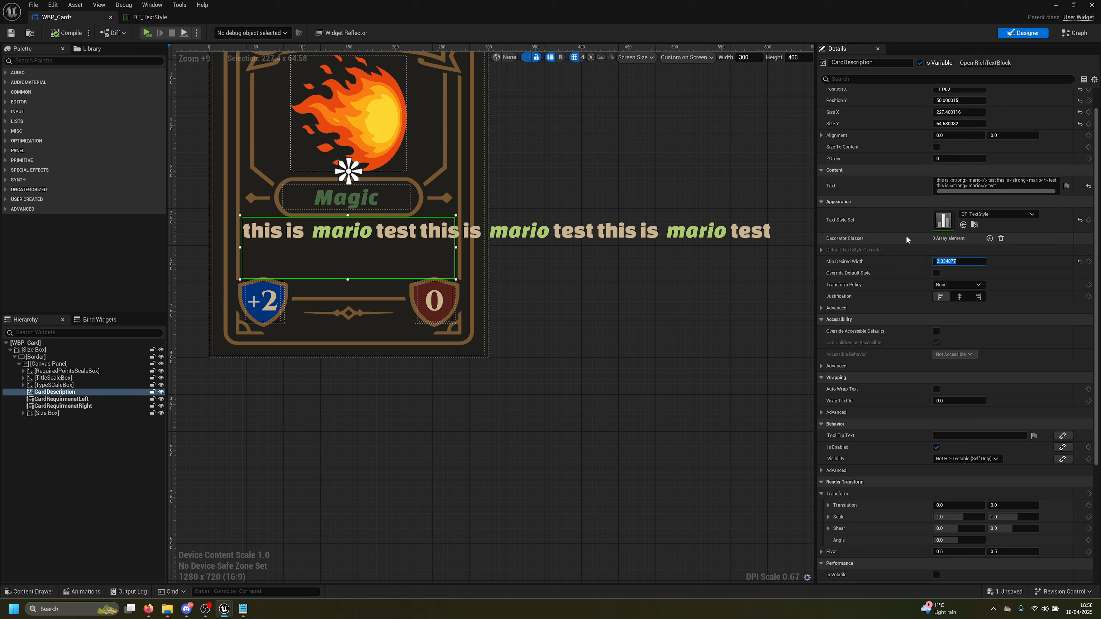
pyautogui.click(73, 34)
pyautogui.click(11, 33)
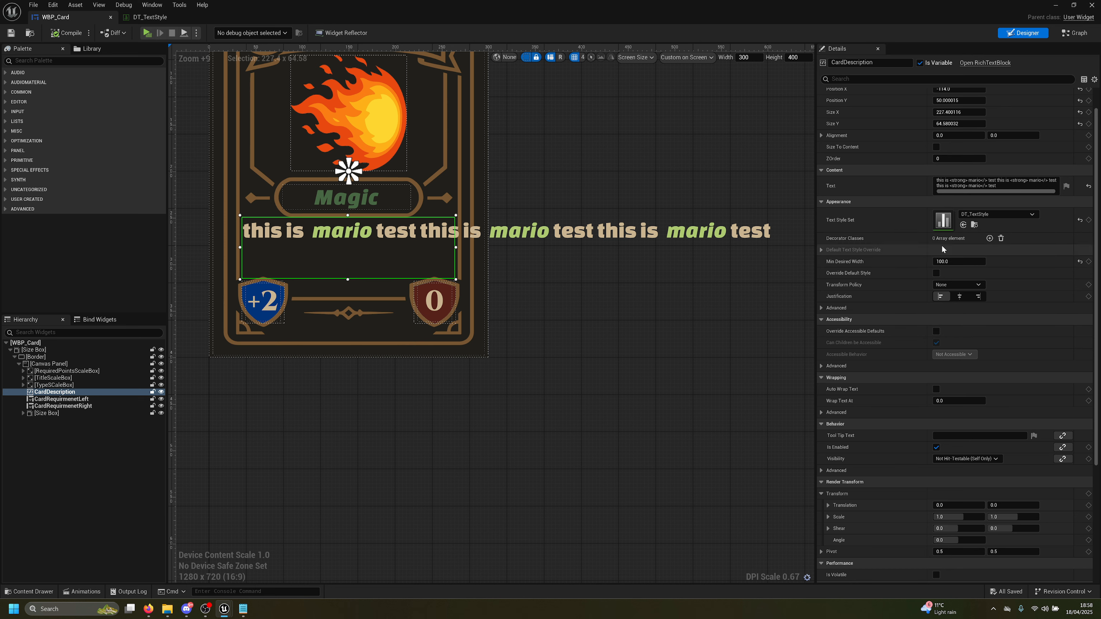
pyautogui.click(951, 262)
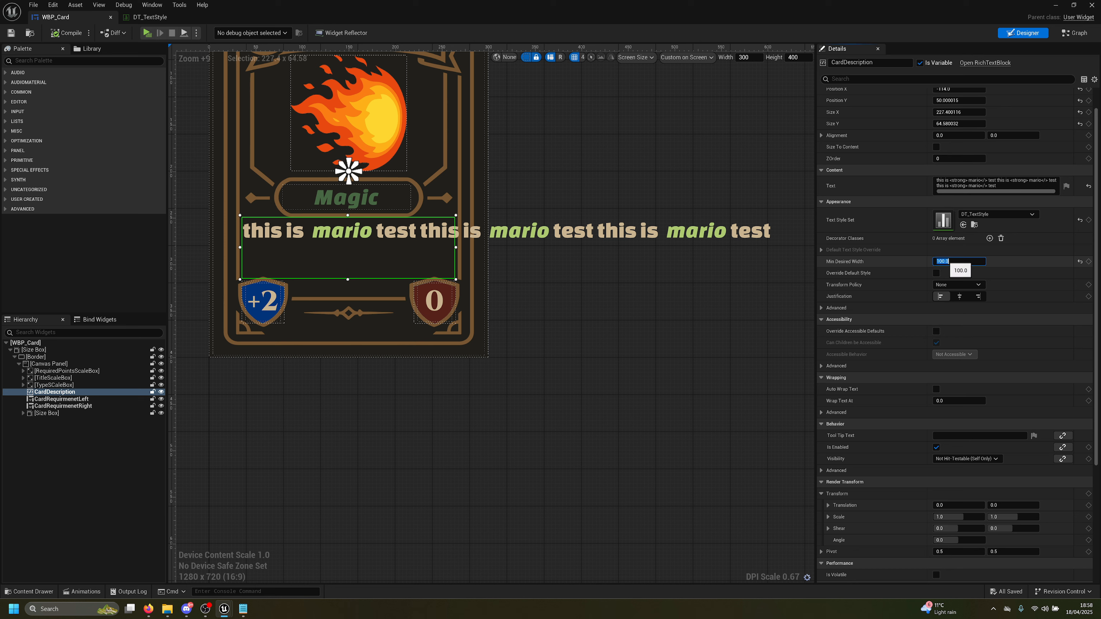
pyautogui.write('0')
pyautogui.press('Return')
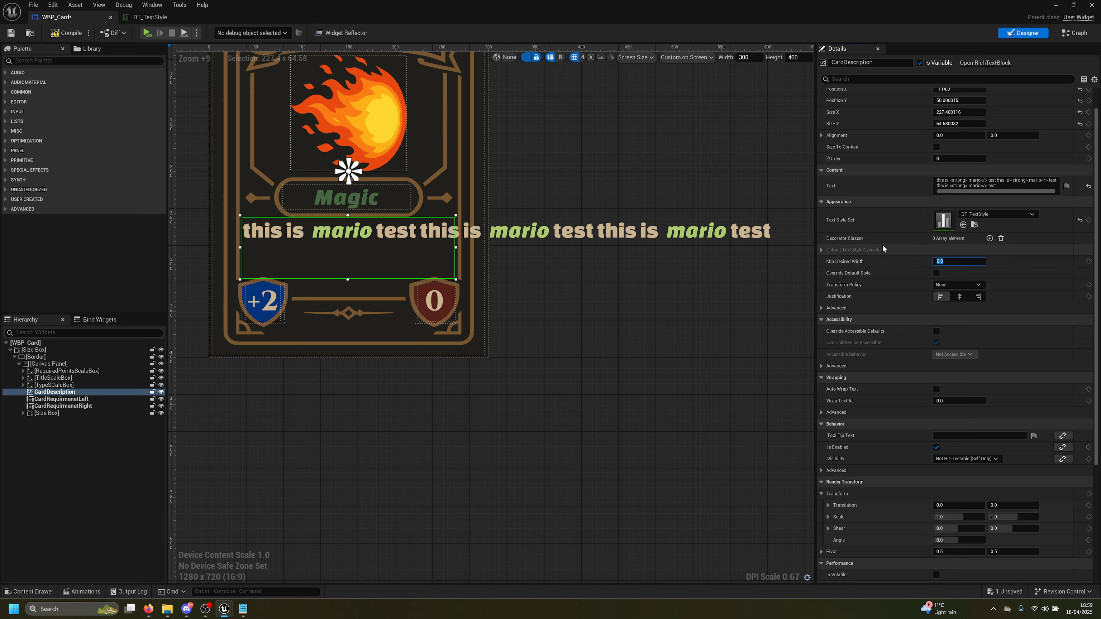
pyautogui.click(989, 238)
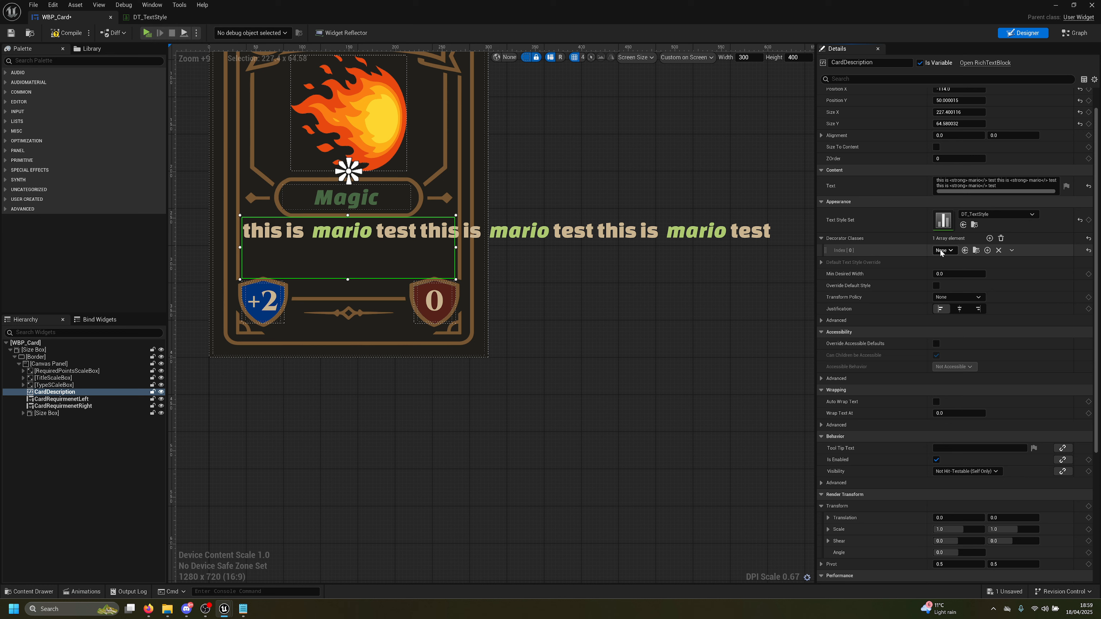
pyautogui.click(941, 250)
pyautogui.click(857, 246)
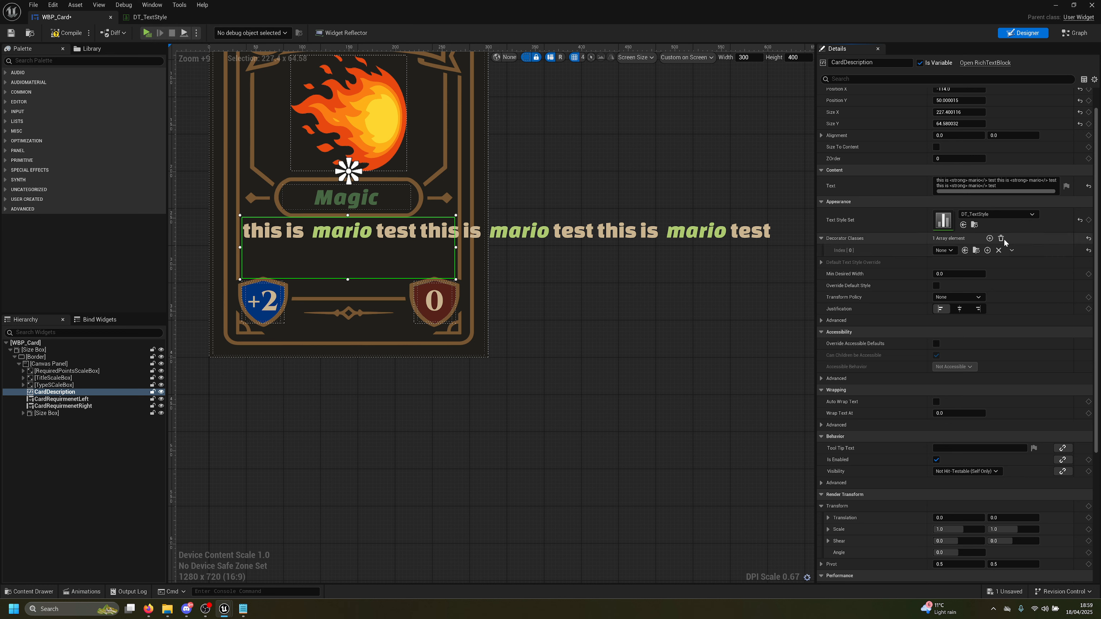
pyautogui.click(1001, 239)
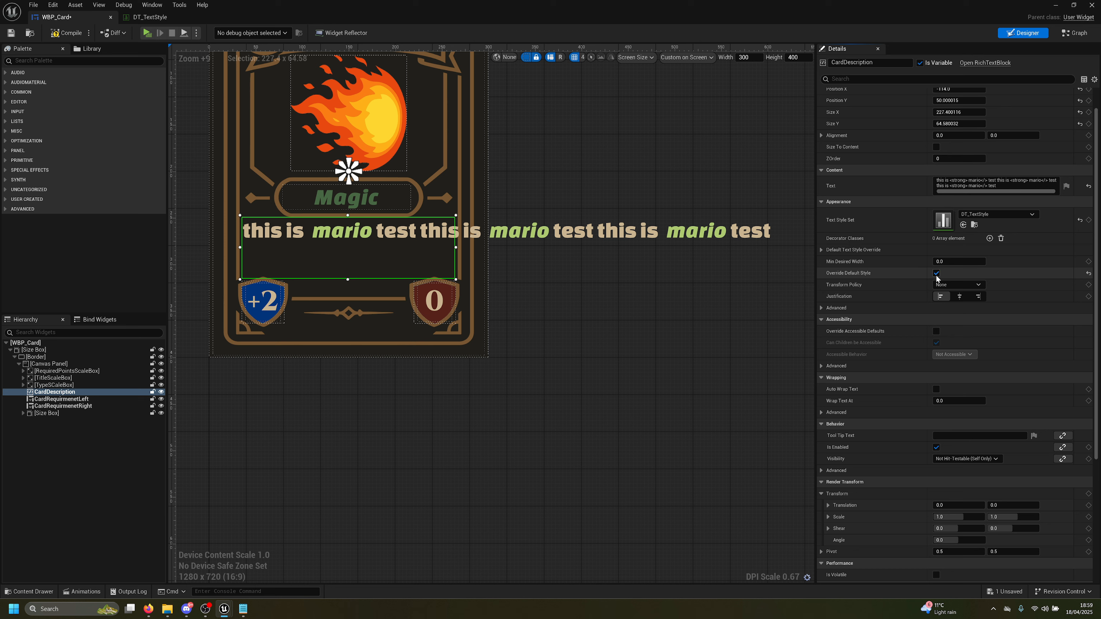
pyautogui.click(962, 296)
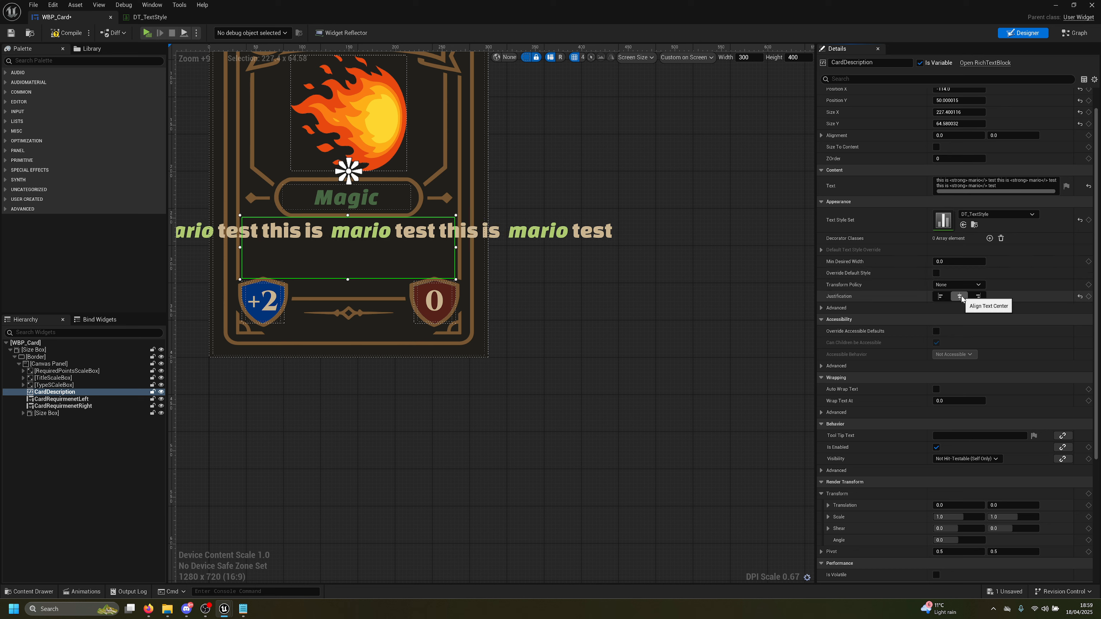
pyautogui.click(940, 296)
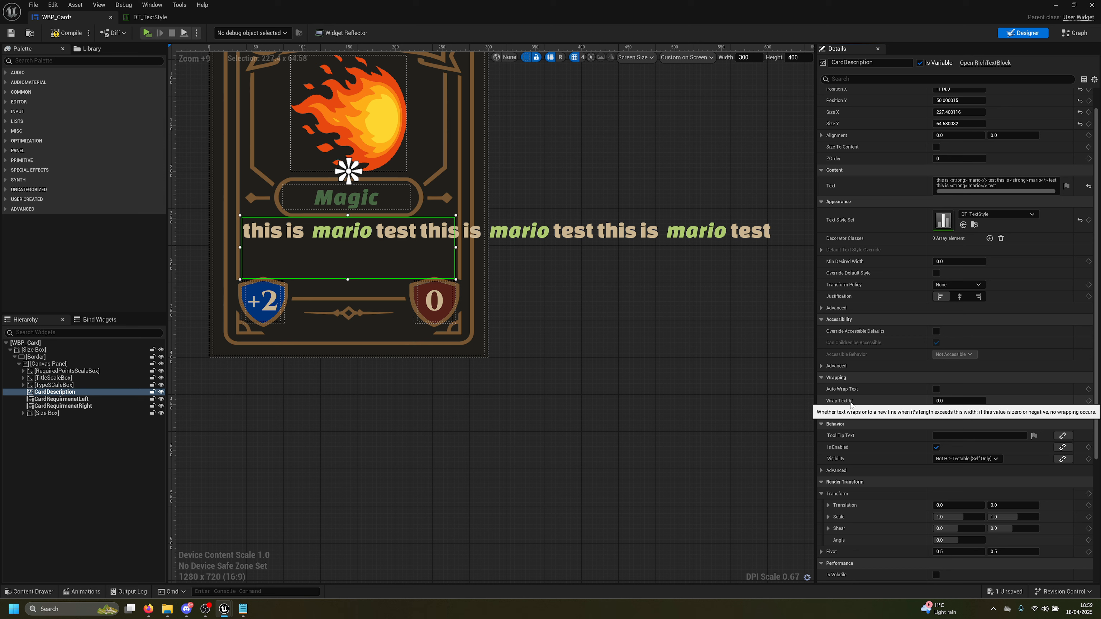
# Try Wrap Text At values of 20, 5, 1 and 0.2, then compile and save
pyautogui.click(942, 400)
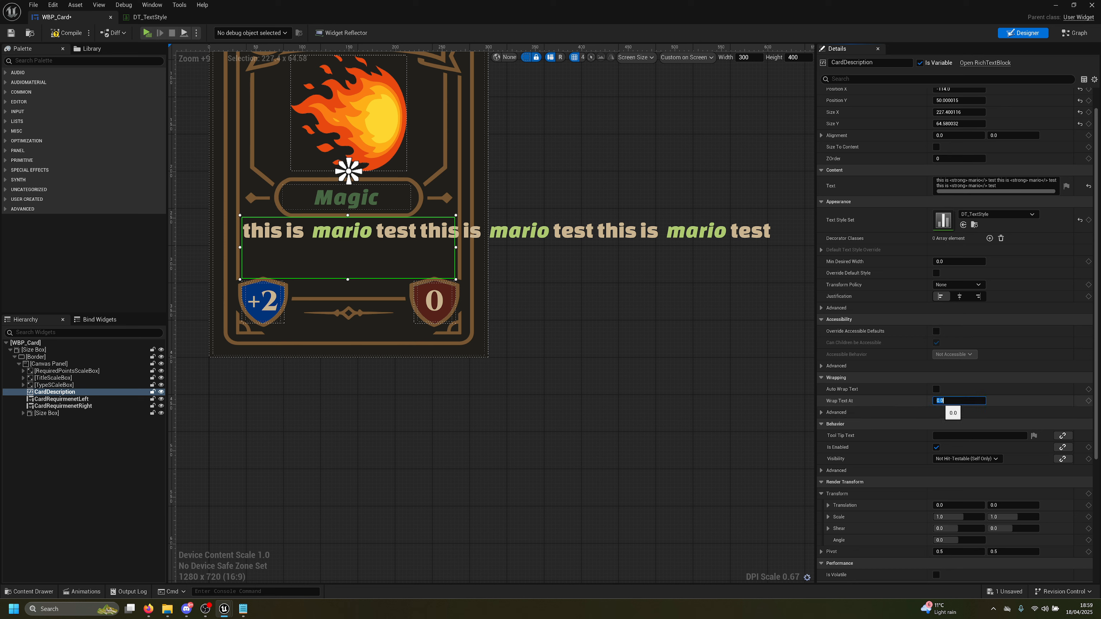
pyautogui.write('20')
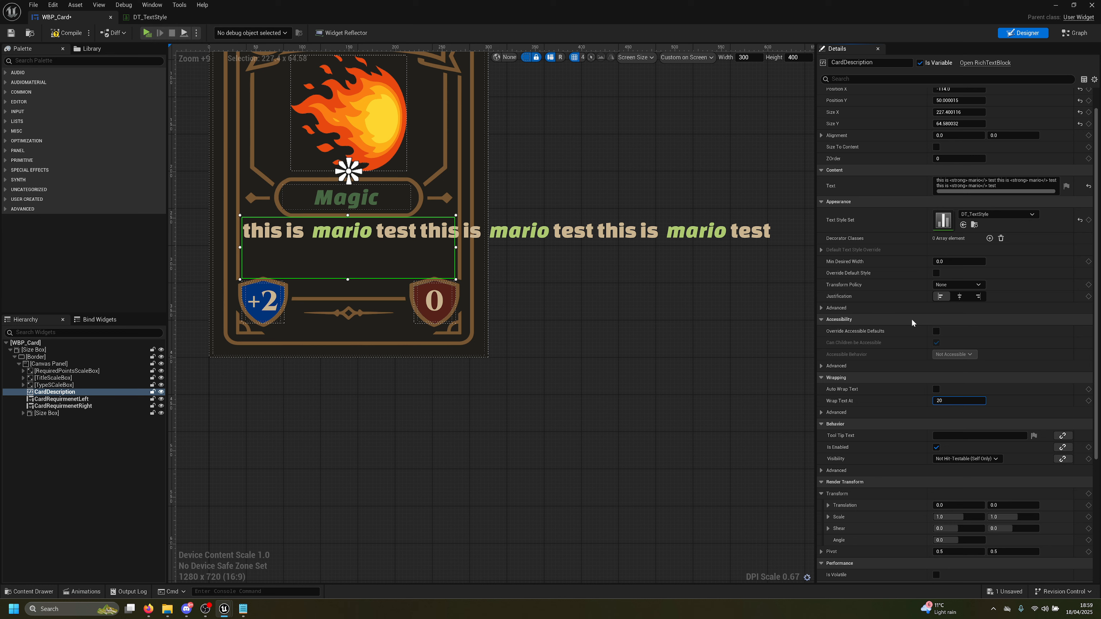
pyautogui.press('Return')
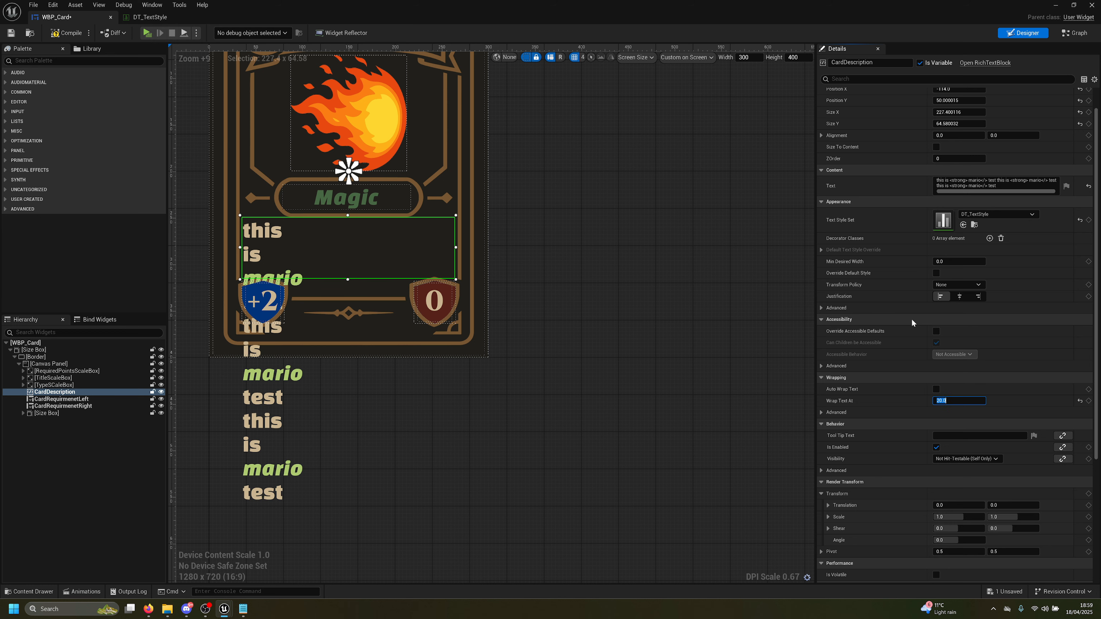
pyautogui.write('5')
pyautogui.press('Return')
pyautogui.write('1')
pyautogui.press('Return')
pyautogui.write('0.2')
pyautogui.press('Return')
pyautogui.click(67, 34)
pyautogui.click(10, 36)
# Reset Wrap Text At to 0, enable Auto Wrap Text, and save the widget blueprint
pyautogui.moveTo(945, 400); pyautogui.dragTo(960, 401)
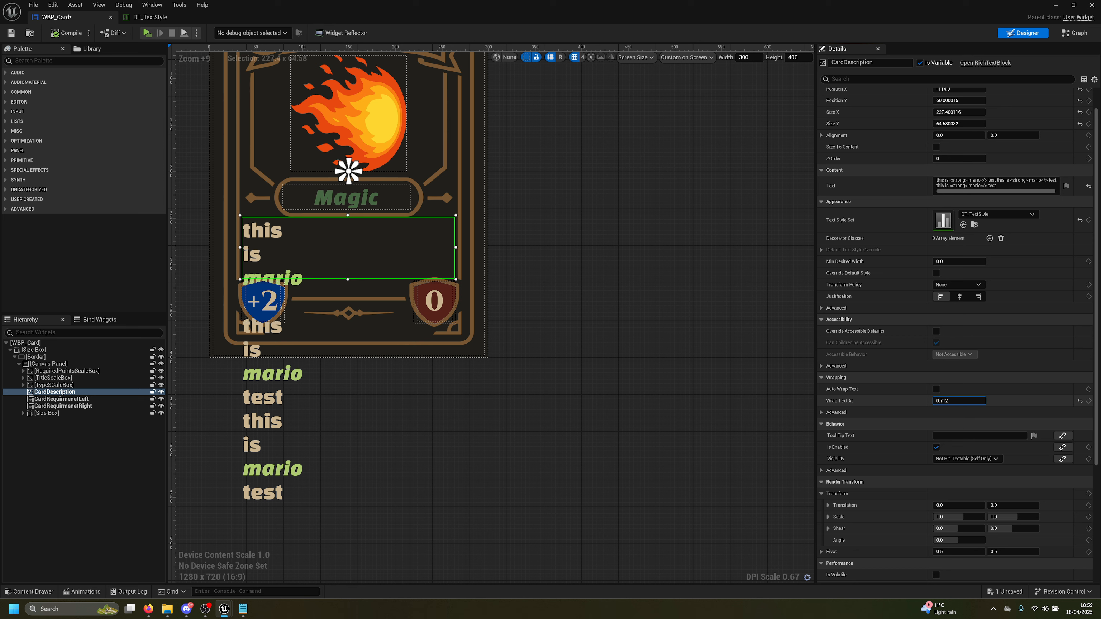
pyautogui.write('0')
pyautogui.press('Return')
pyautogui.click(936, 389)
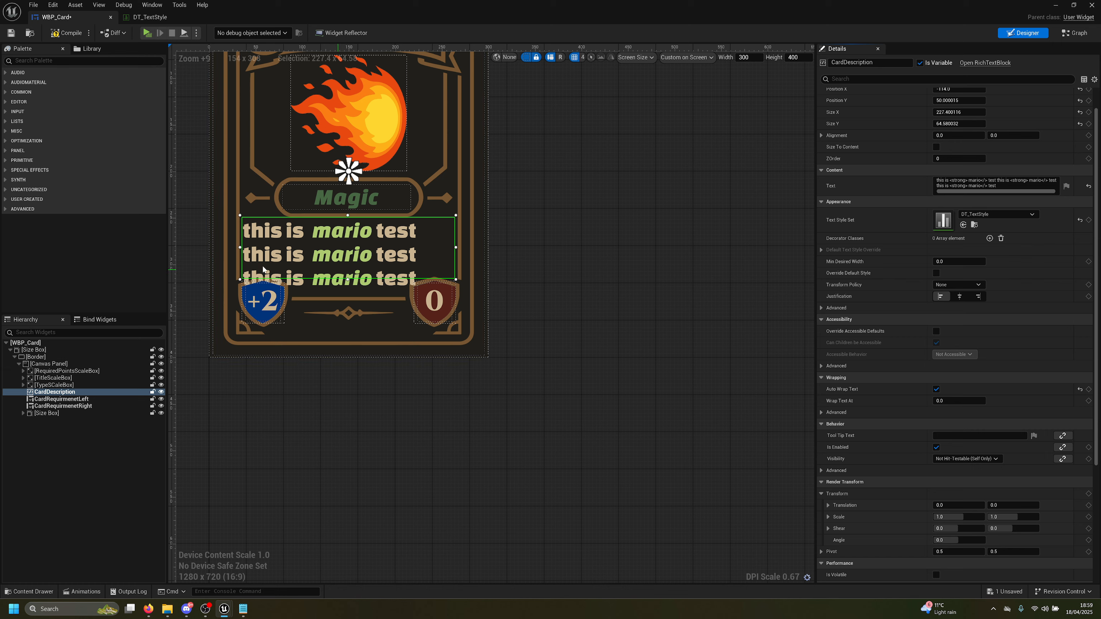
pyautogui.click(11, 32)
# Play the game, deal Fireball, Balde Rush and Iron Wall to check wrapping, then stop
pyautogui.click(147, 33)
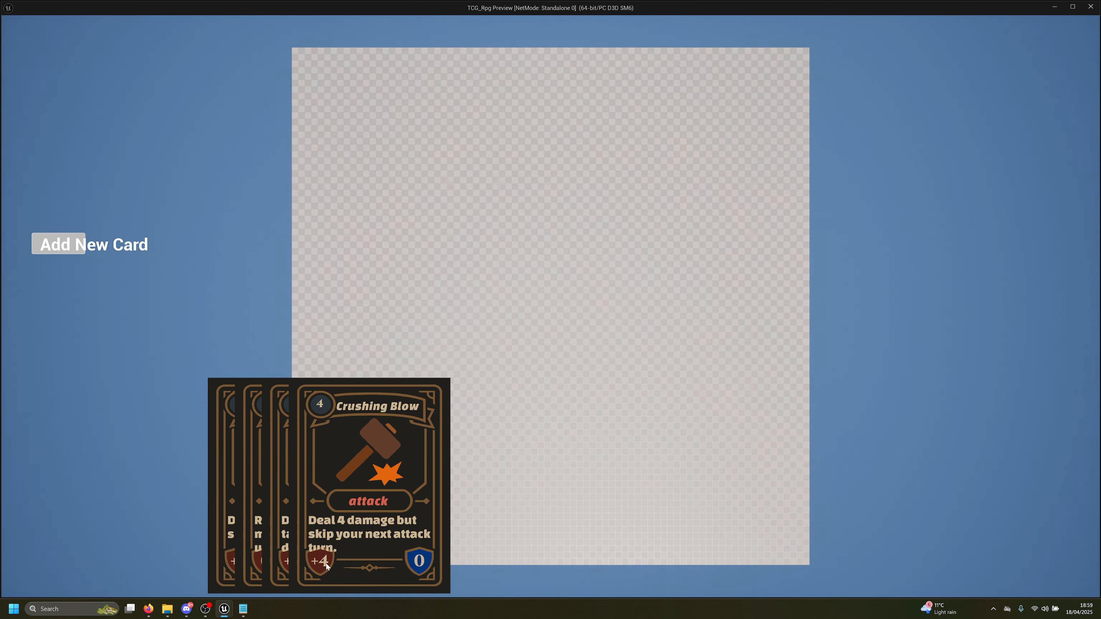
pyautogui.click(71, 250)
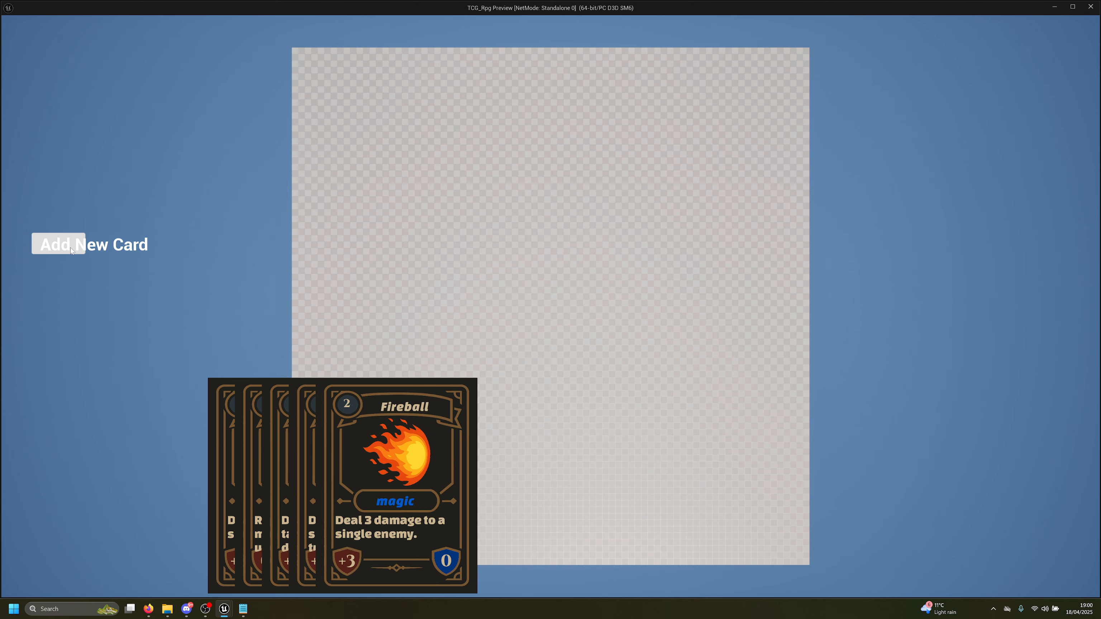
pyautogui.click(71, 247)
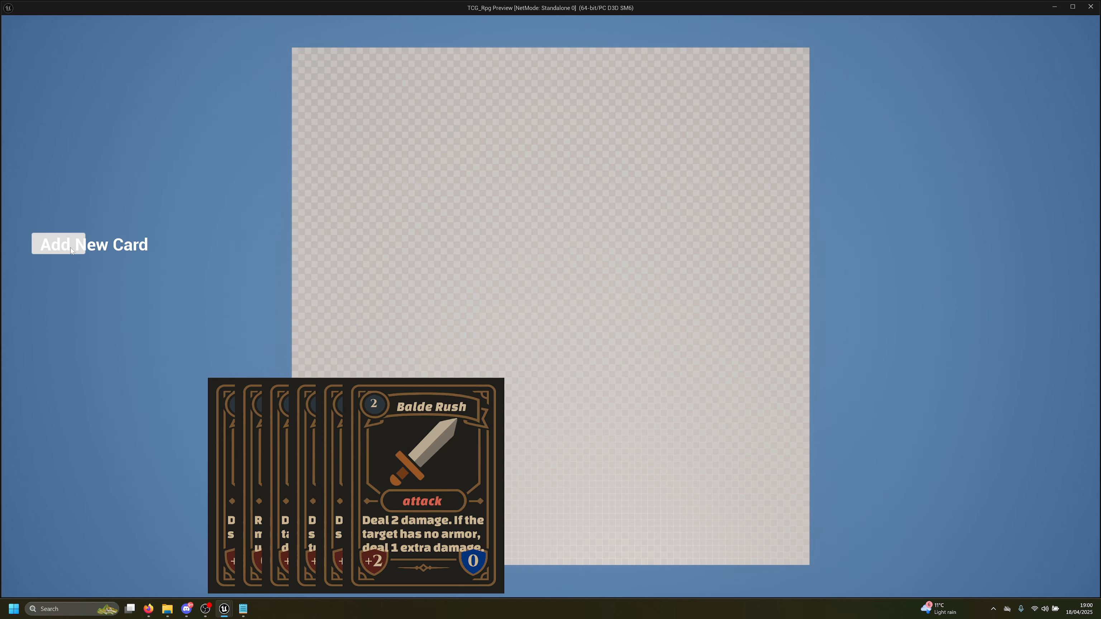
pyautogui.click(71, 248)
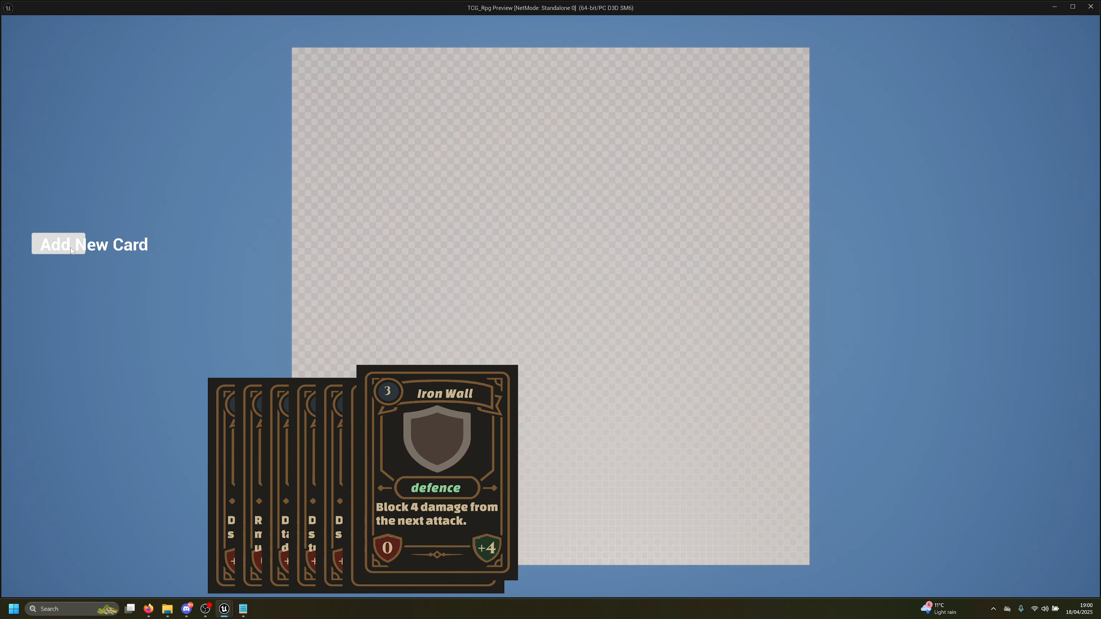
pyautogui.press('Escape')
# Change the default text style's font size from 24 to 16 in DT_TextStyle and relaunch the game
pyautogui.click(155, 18)
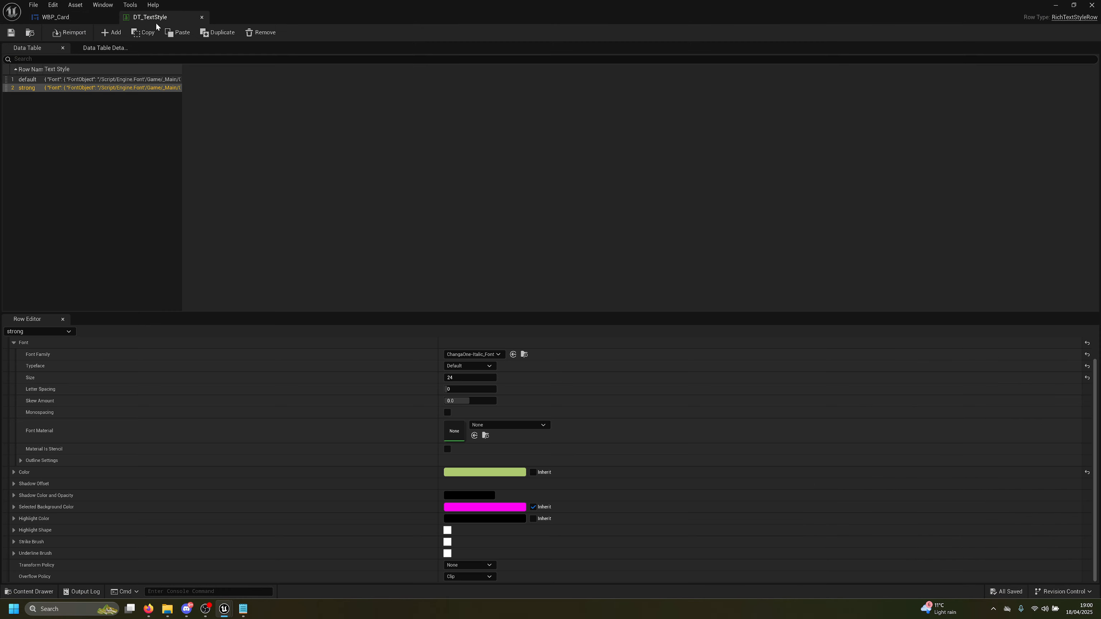
pyautogui.click(29, 79)
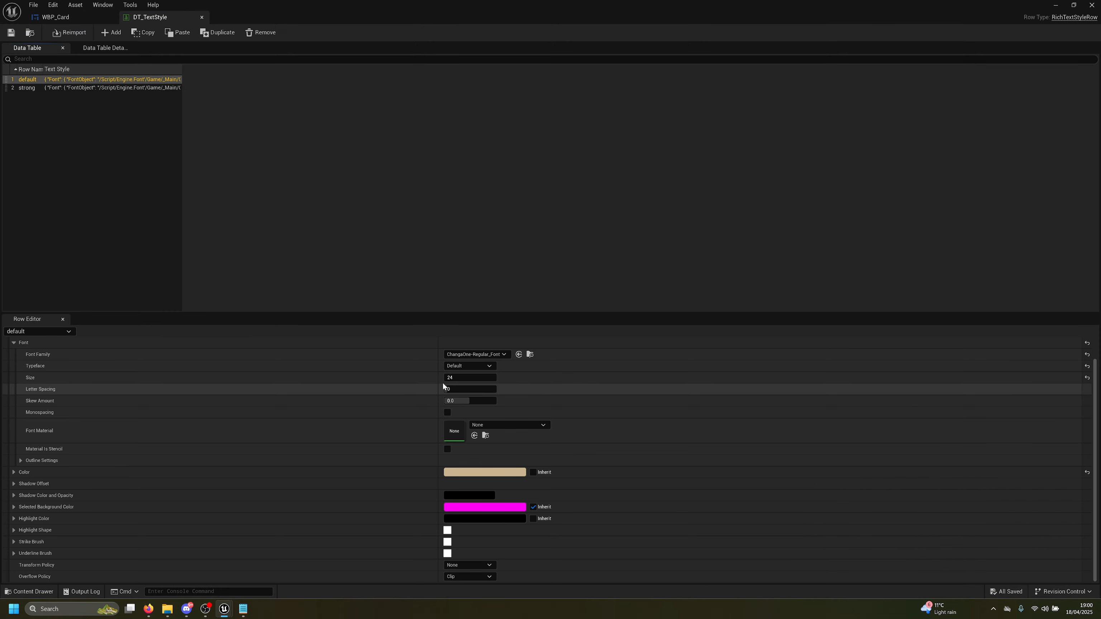
pyautogui.click(453, 377)
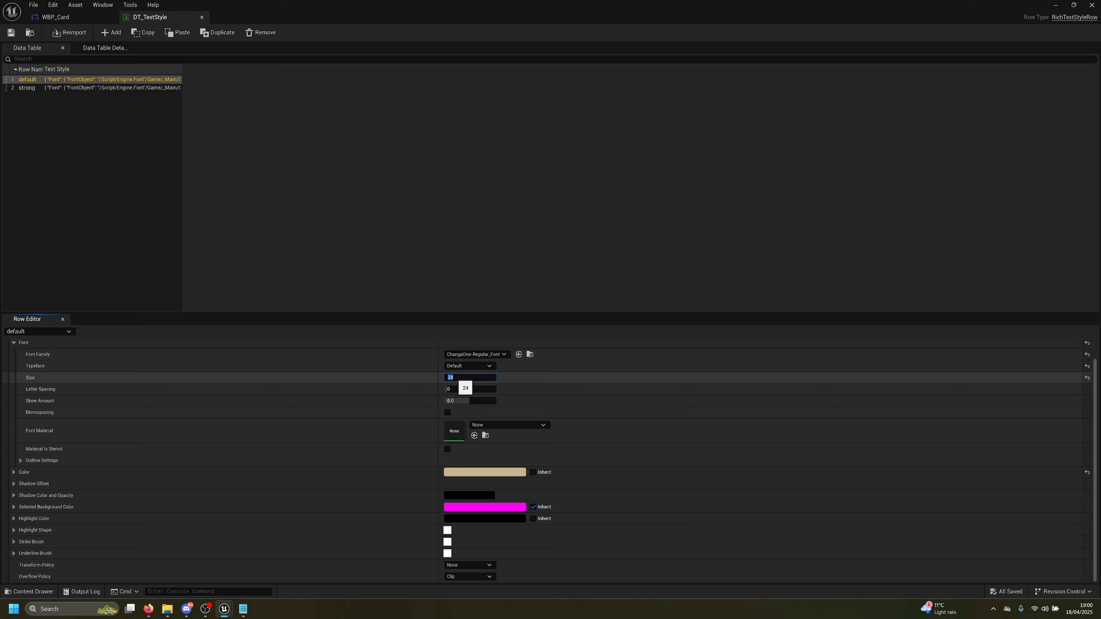
pyautogui.write('16')
pyautogui.press('Return')
pyautogui.hotkey('alt', 'p')
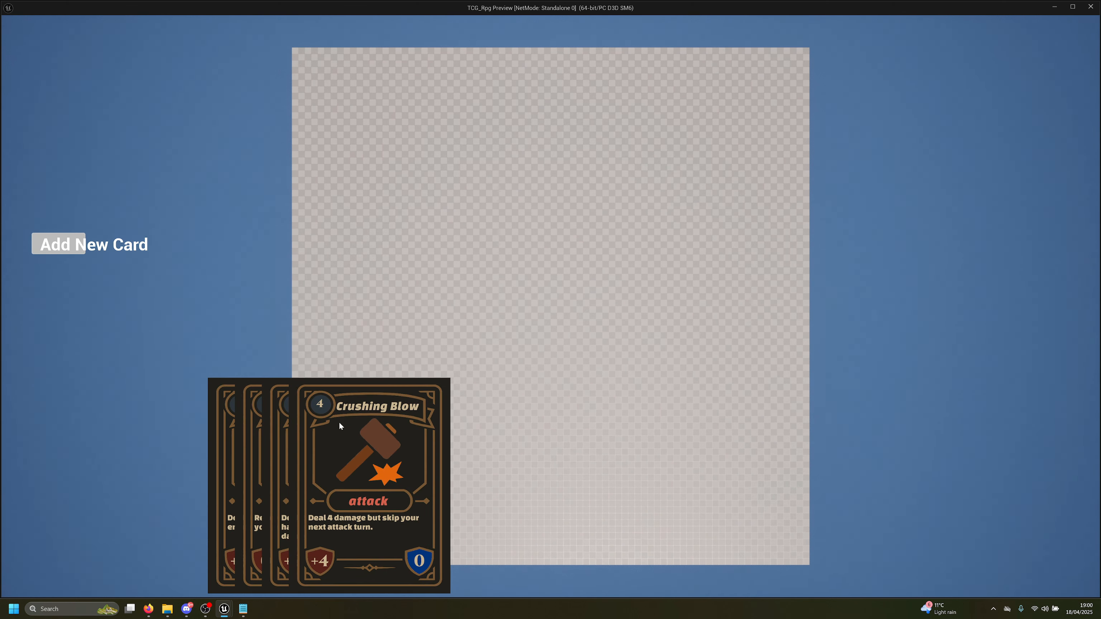
# Deal five more cards, ending with Arcane Echo, to inspect the smaller description text
pyautogui.click(54, 251)
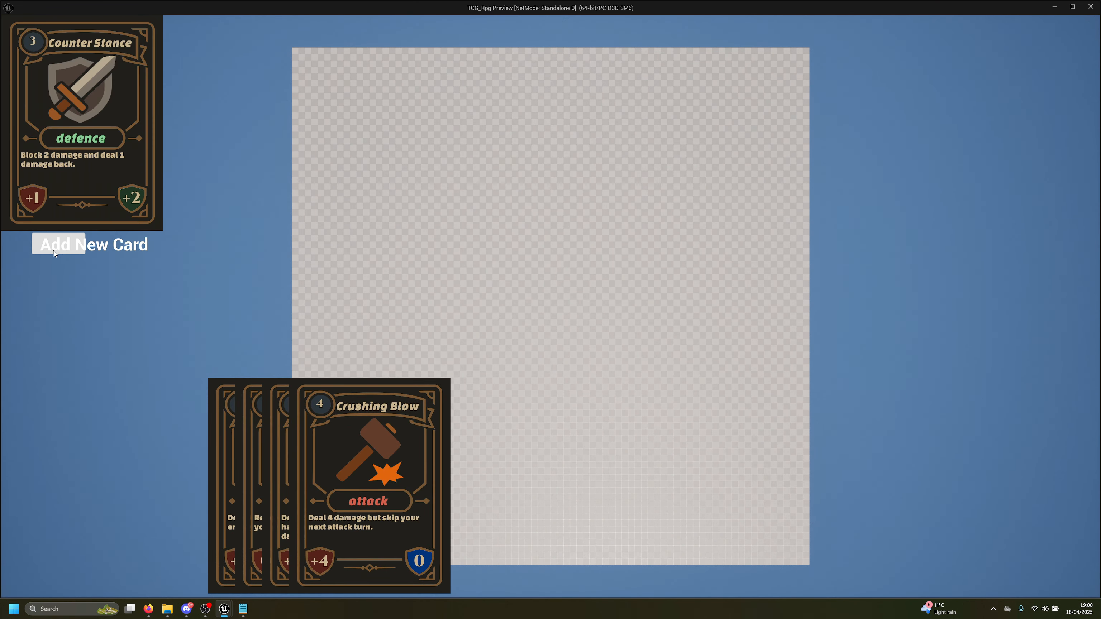
pyautogui.click(54, 251)
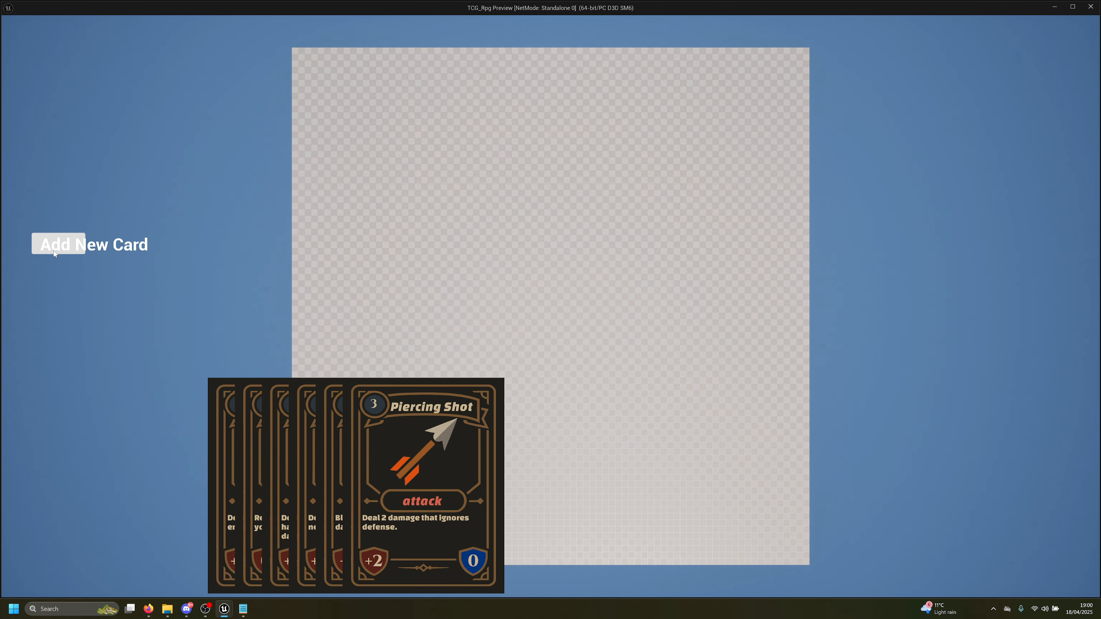
pyautogui.click(54, 251)
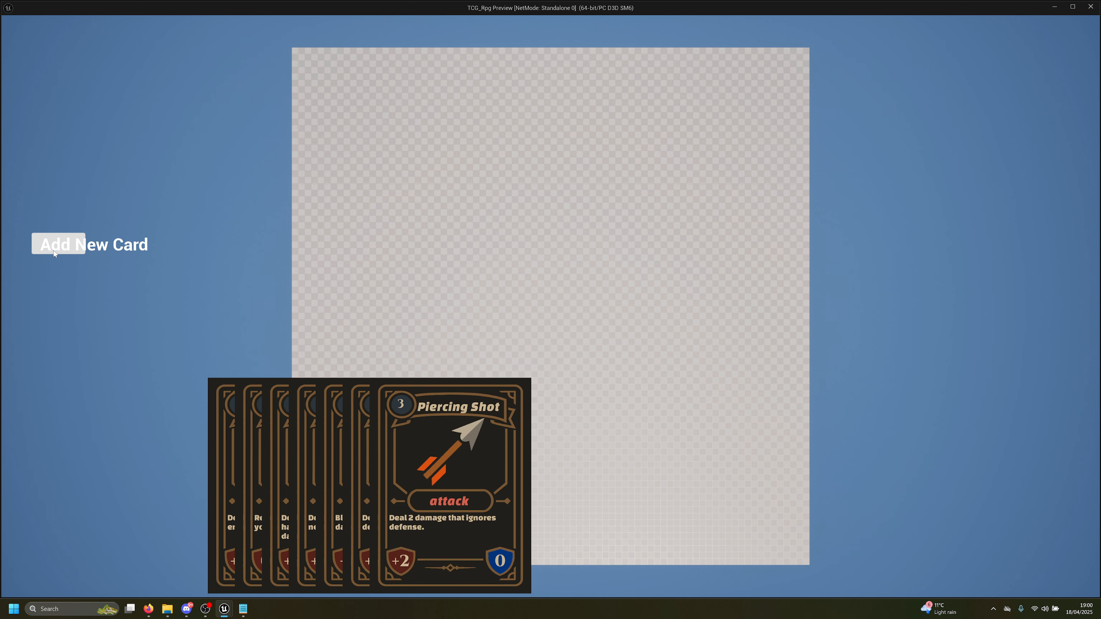
pyautogui.click(54, 251)
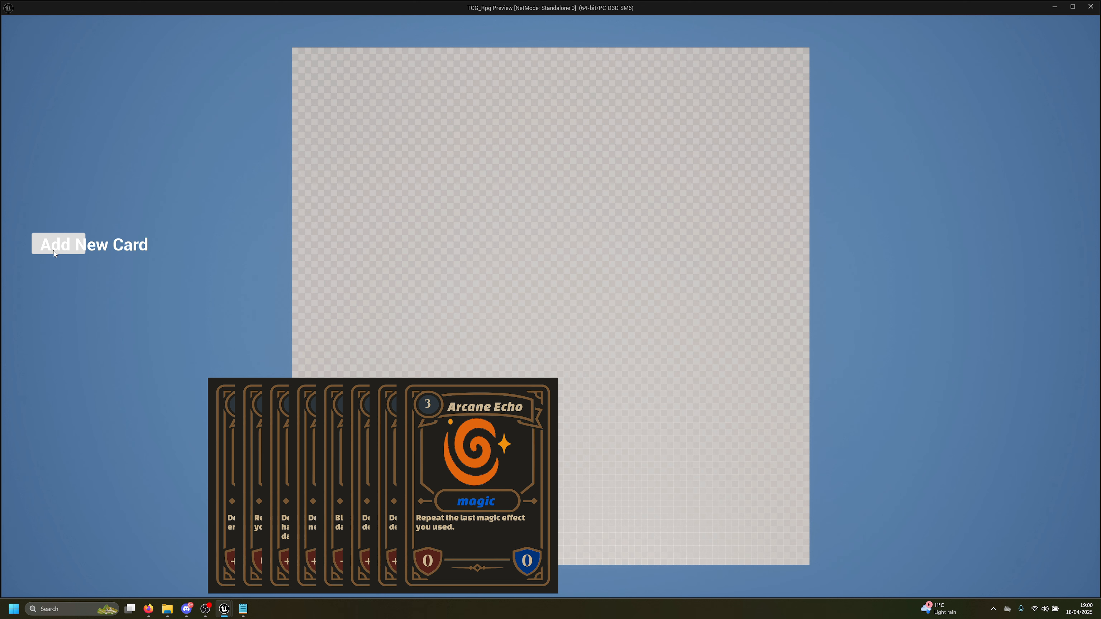
pyautogui.click(54, 252)
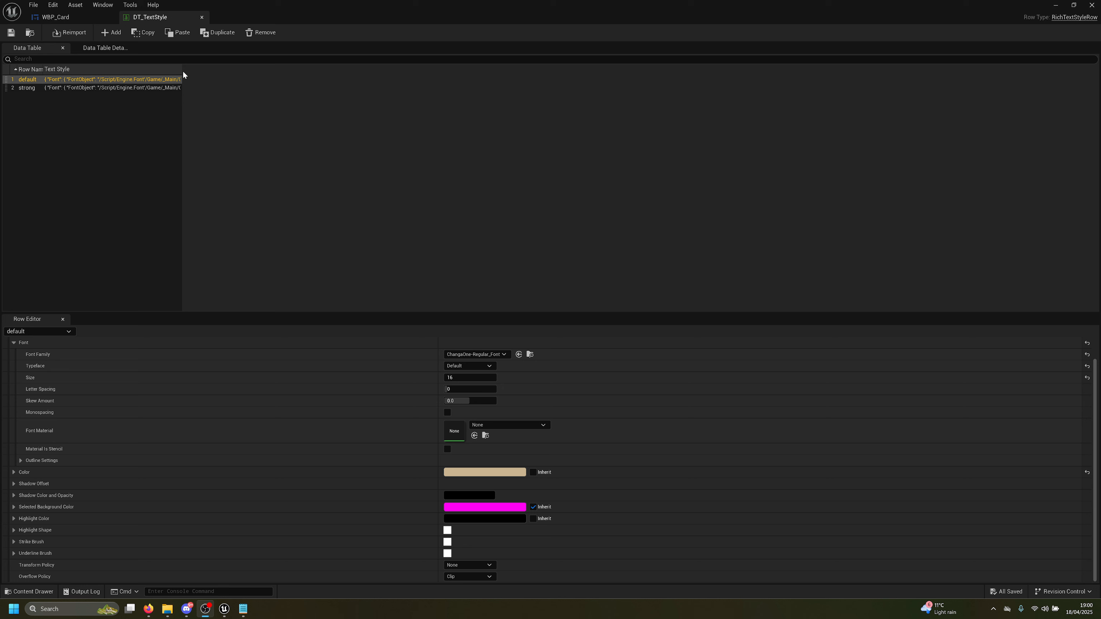
# Find and open the DT_Cards data table through the asset search
pyautogui.click(283, 249)
pyautogui.hotkey('ctrl', 'p')
pyautogui.write('dt')
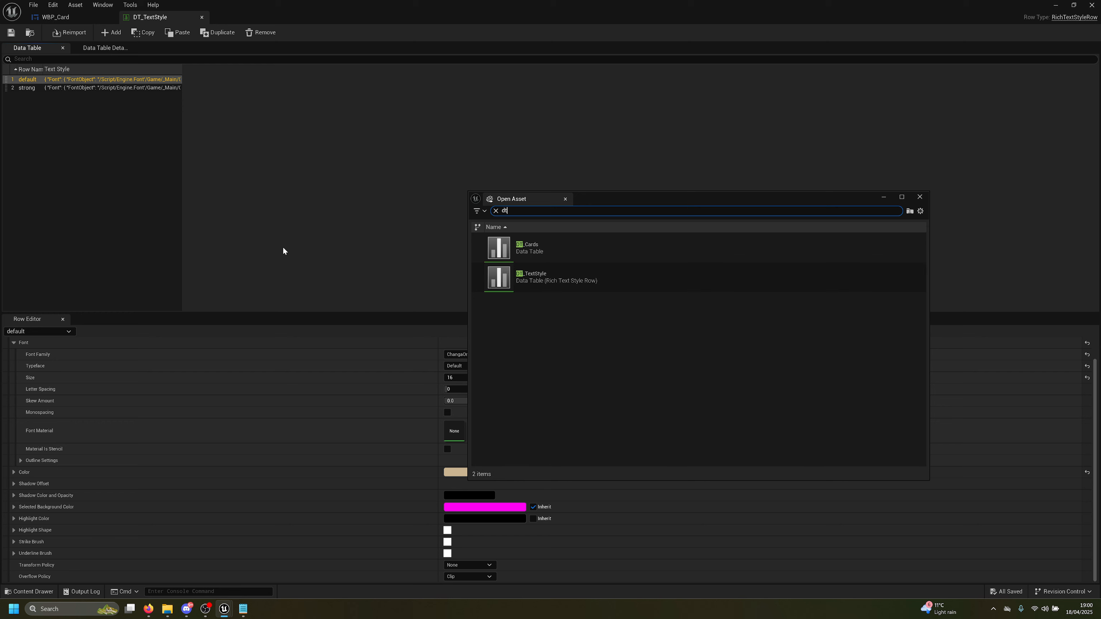
pyautogui.doubleClick(544, 257)
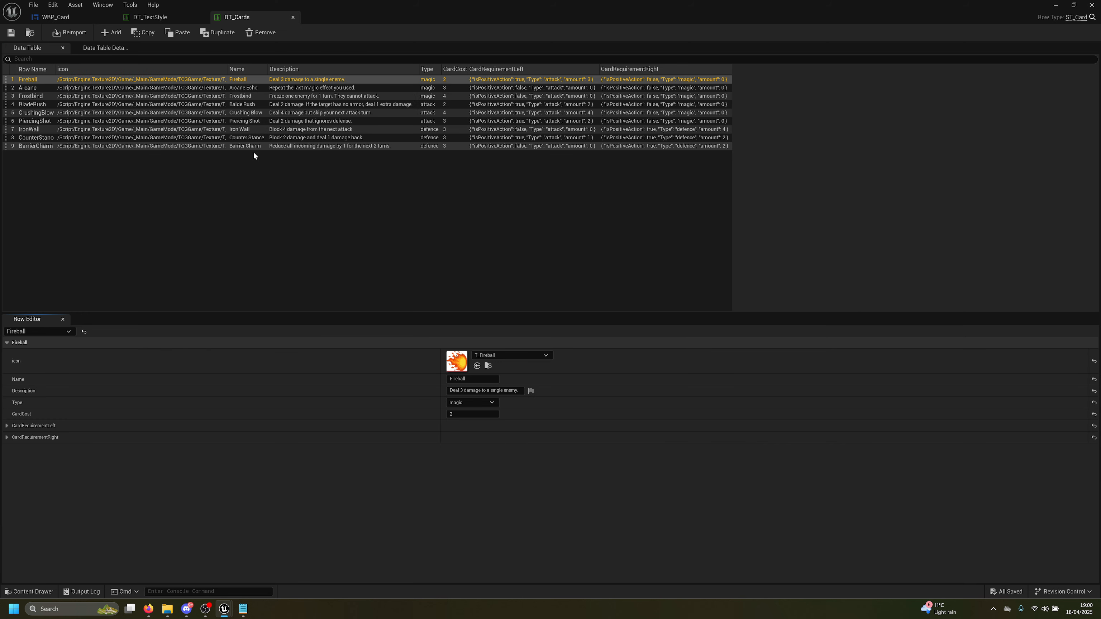
# Copy the BarrierCharm row's Description into Notepad, replacing its previous contents
pyautogui.click(328, 147)
pyautogui.click(504, 390)
pyautogui.hotkey('ctrl', 'c')
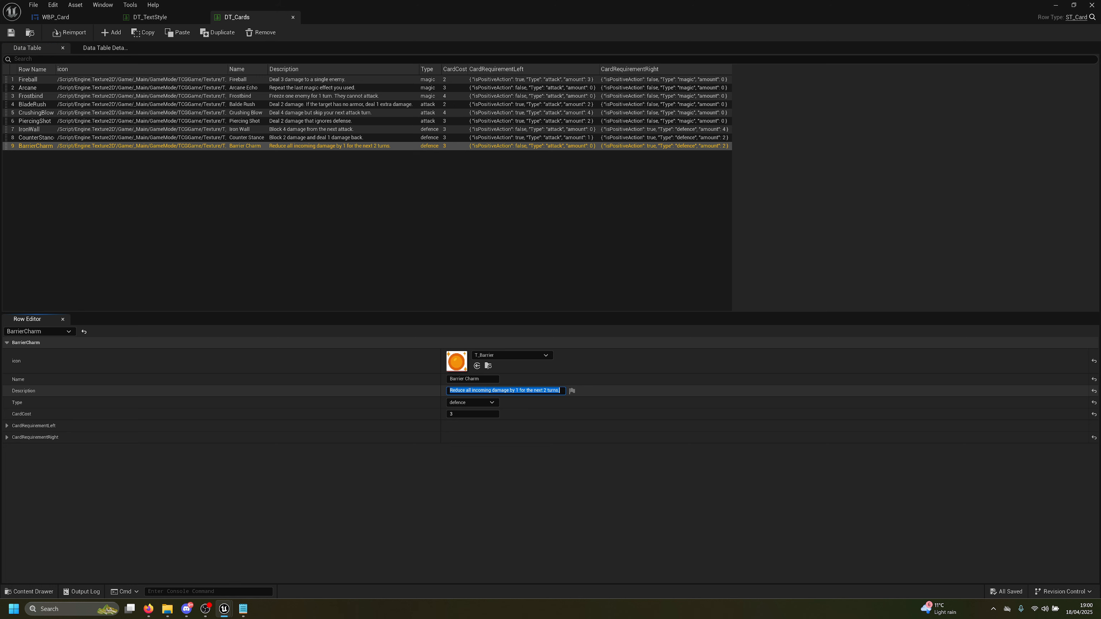
pyautogui.click(242, 611)
pyautogui.hotkey('ctrl', 'a')
pyautogui.hotkey('ctrl', 'v')
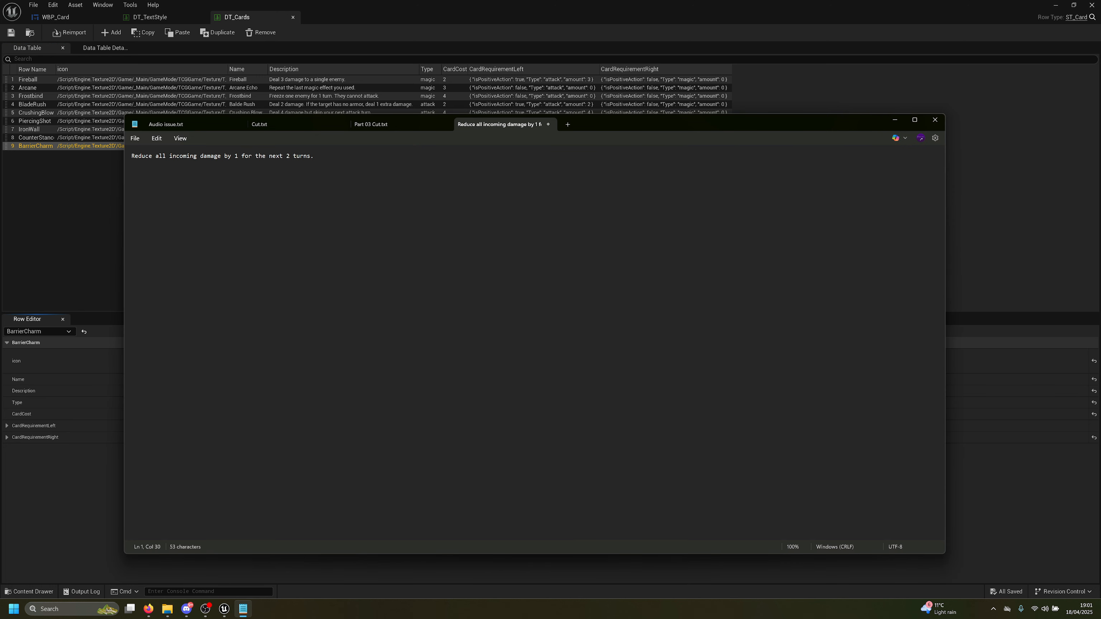
# In Notepad, wrap the description's 1 in <strong></> tags and copy the whole text
pyautogui.write('<strong>')
pyautogui.press('Right')
pyautogui.write('<>')
pyautogui.press('Left')
pyautogui.write('/')
pyautogui.hotkey('ctrl', 'a')
pyautogui.hotkey('ctrl', 'c')
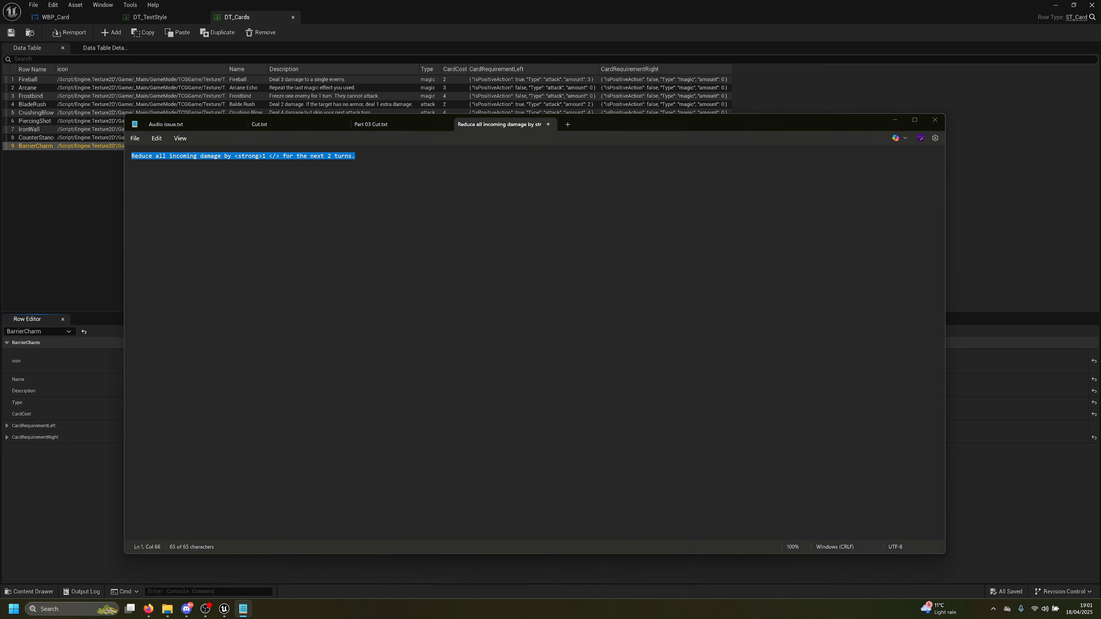
pyautogui.hotkey('alt', 'Tab')
# Replace Barrier Charm's Description in DT_Cards with the tagged text
pyautogui.click(485, 390)
pyautogui.hotkey('ctrl', 'a')
pyautogui.hotkey('ctrl', 'v')
pyautogui.press('Return')
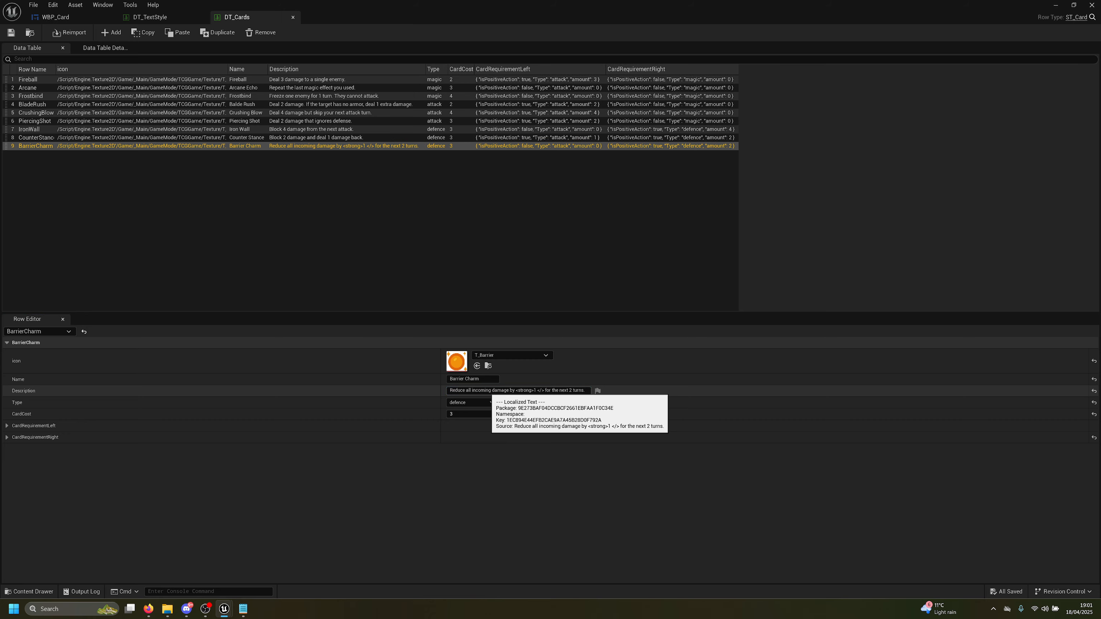
# Deal cards in the running game until Barrier Charm shows its 1 in green, then exit
pyautogui.hotkey('alt', 'Tab')
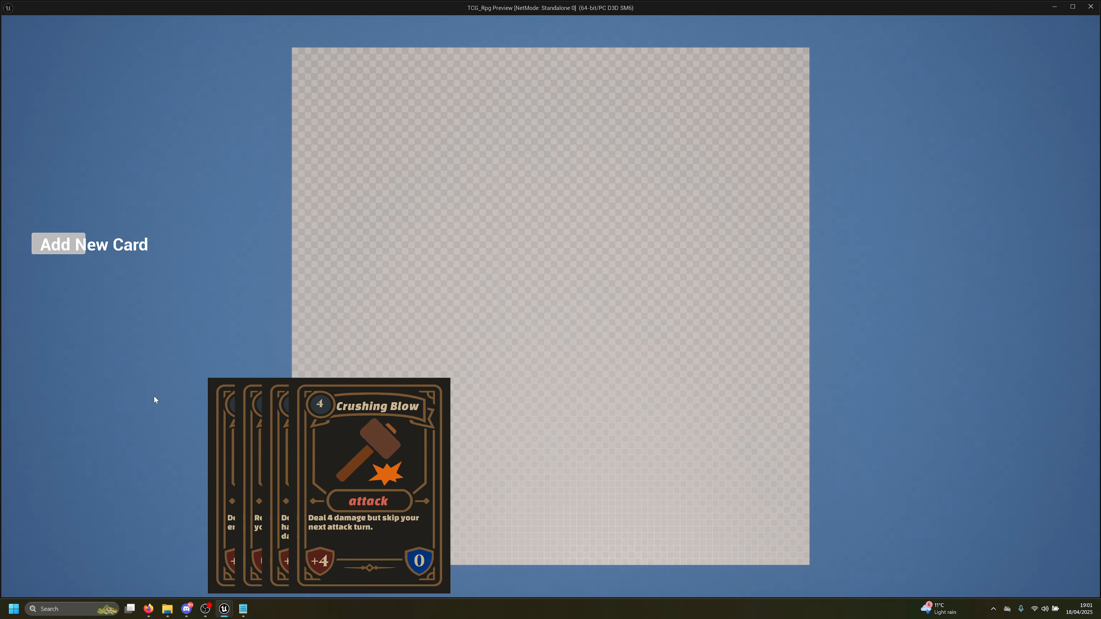
pyautogui.click(77, 251)
pyautogui.click(77, 252)
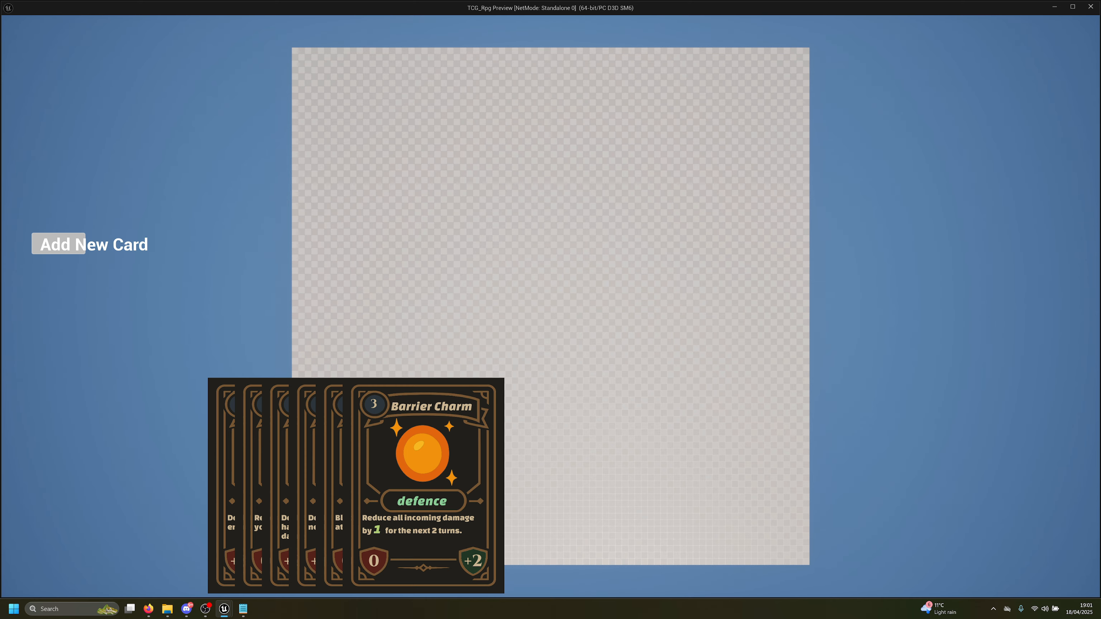
pyautogui.press('Escape')
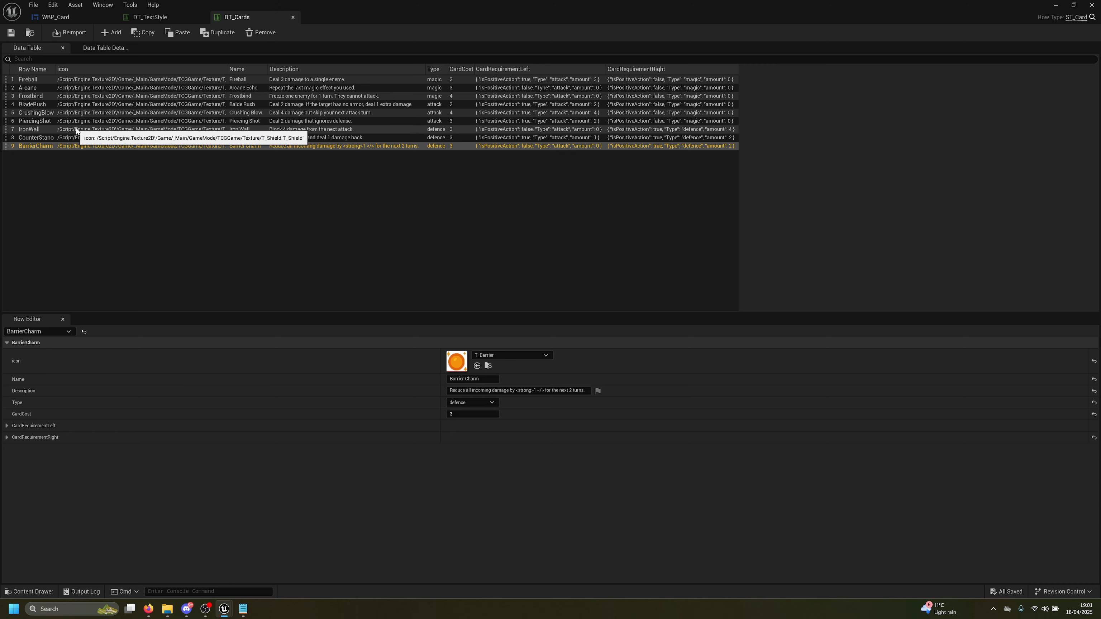
# View the strong style's settings in DT_TextStyle: ChangaOne-Italic_Font, size 24, green
pyautogui.click(289, 113)
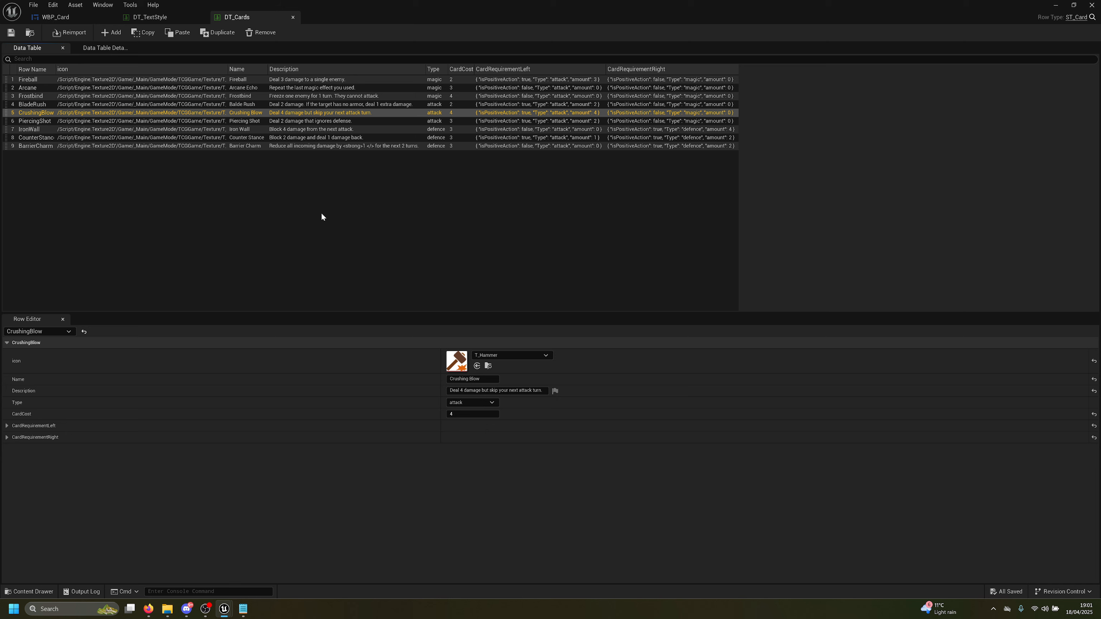
pyautogui.click(151, 18)
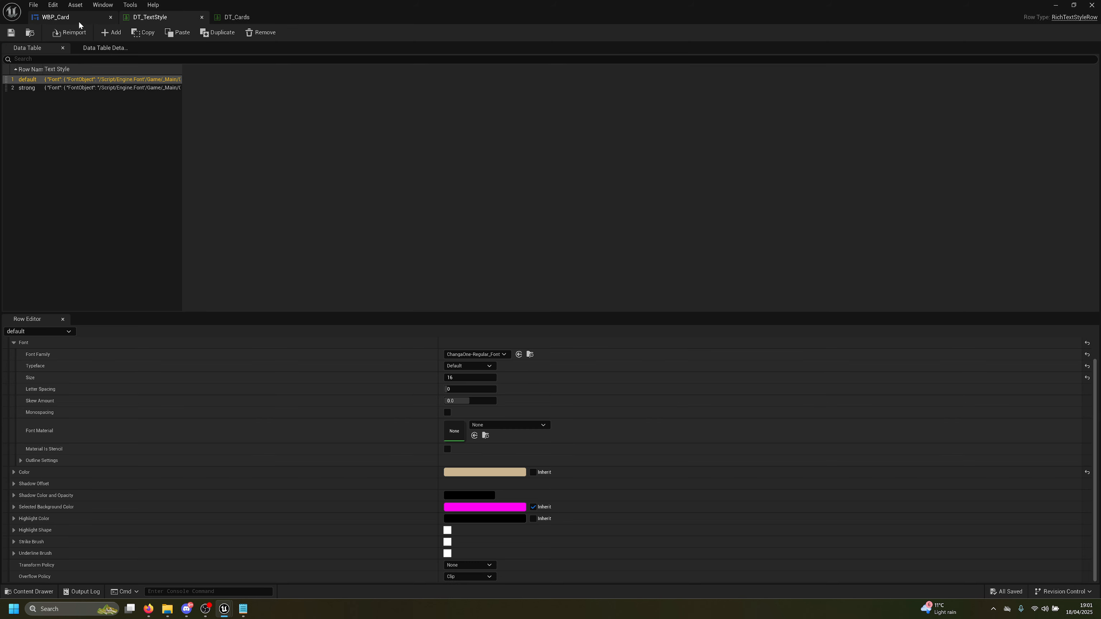
pyautogui.click(26, 89)
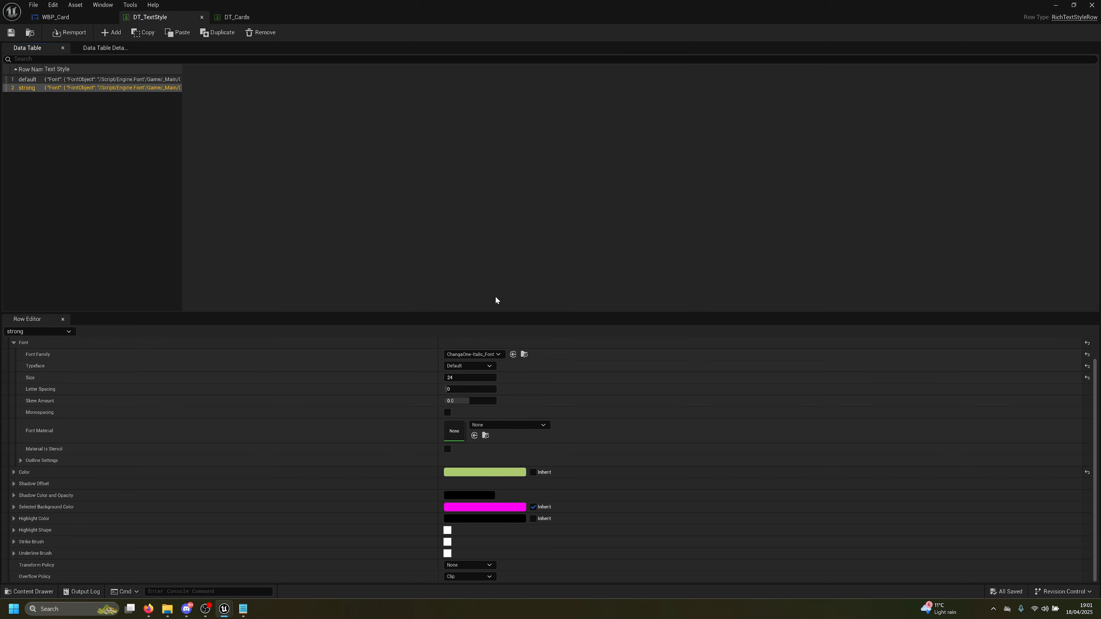
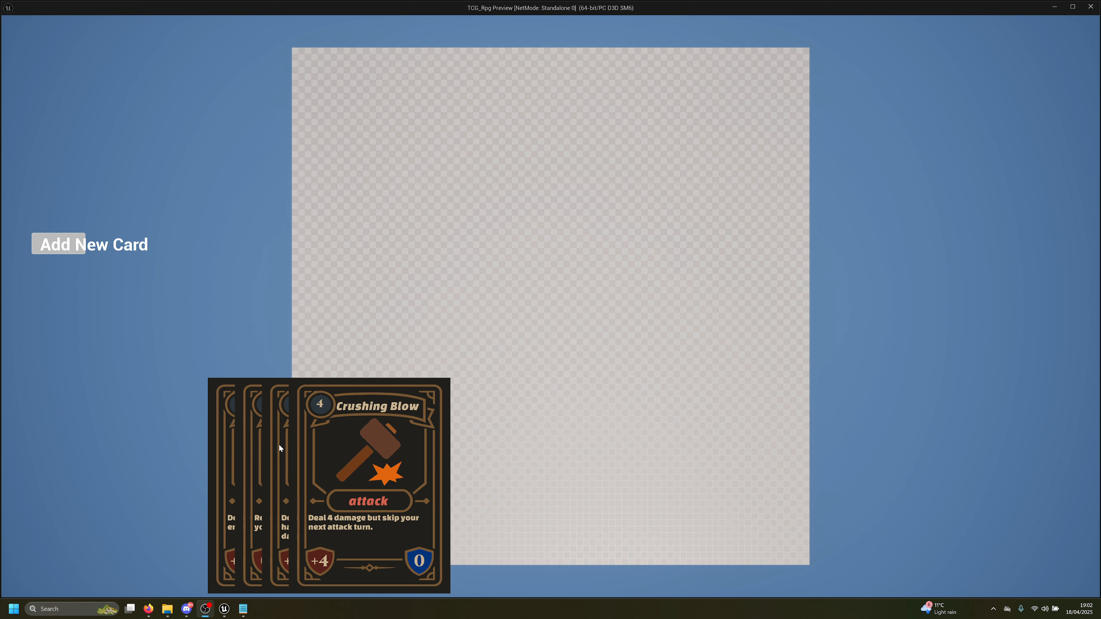
# Deal a fifth card in the running game, putting Crushing Blow on top of the hand
pyautogui.click(412, 273)
pyautogui.hotkey('alt', 'Tab')
pyautogui.click(68, 243)
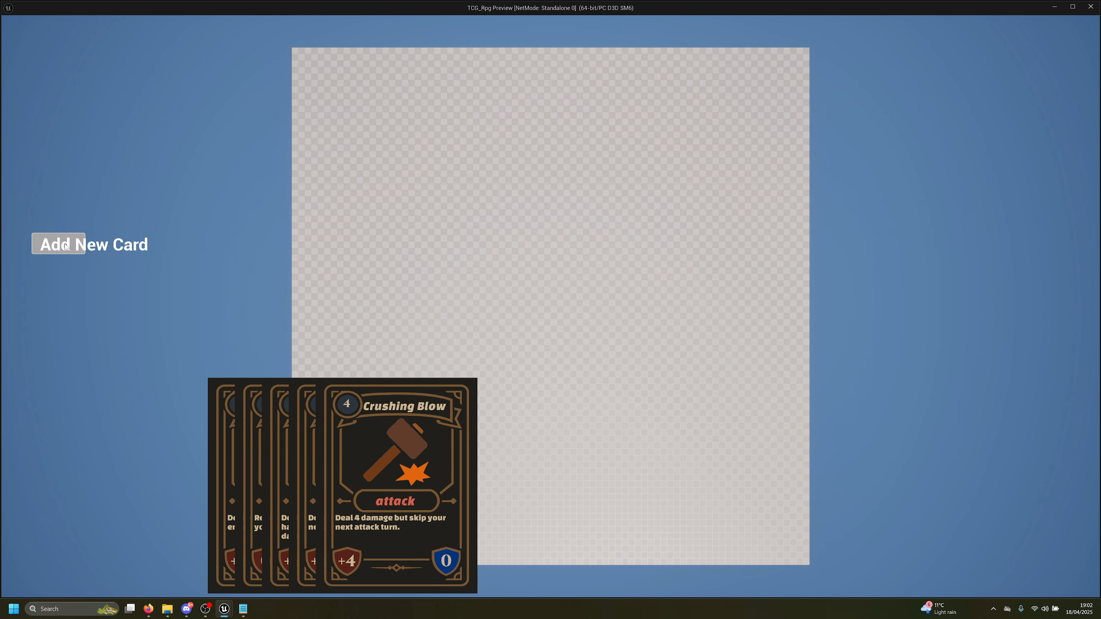
# Restart the game preview and deal cards until the hand holds eight, ending with Piercing Shot, Frostbind and Arcane Echo
pyautogui.press('Escape')
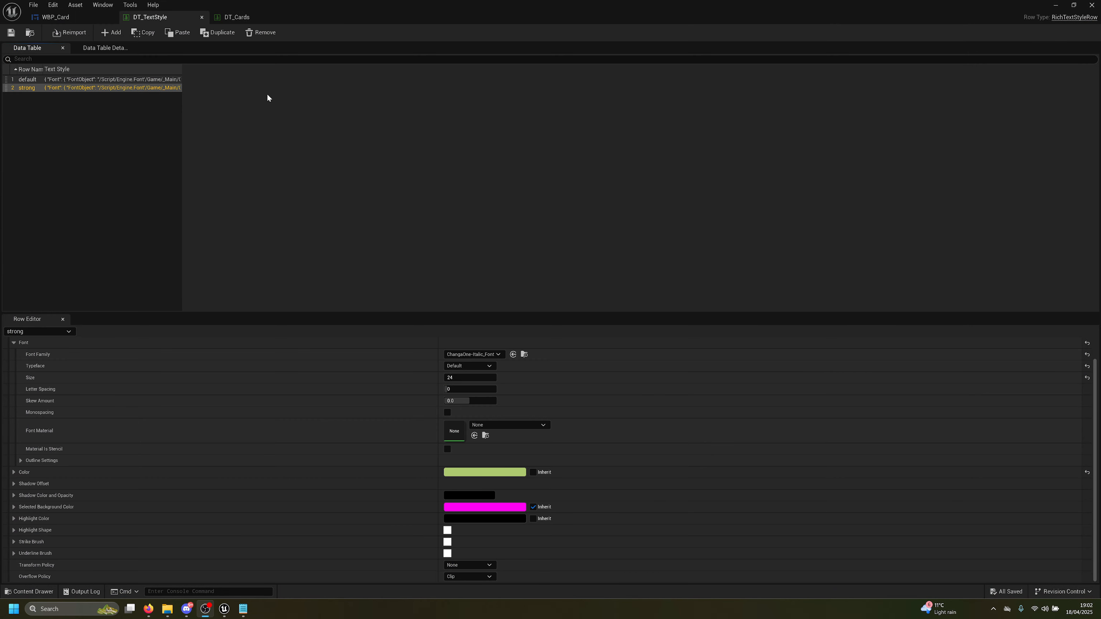
pyautogui.hotkey('alt', 'p')
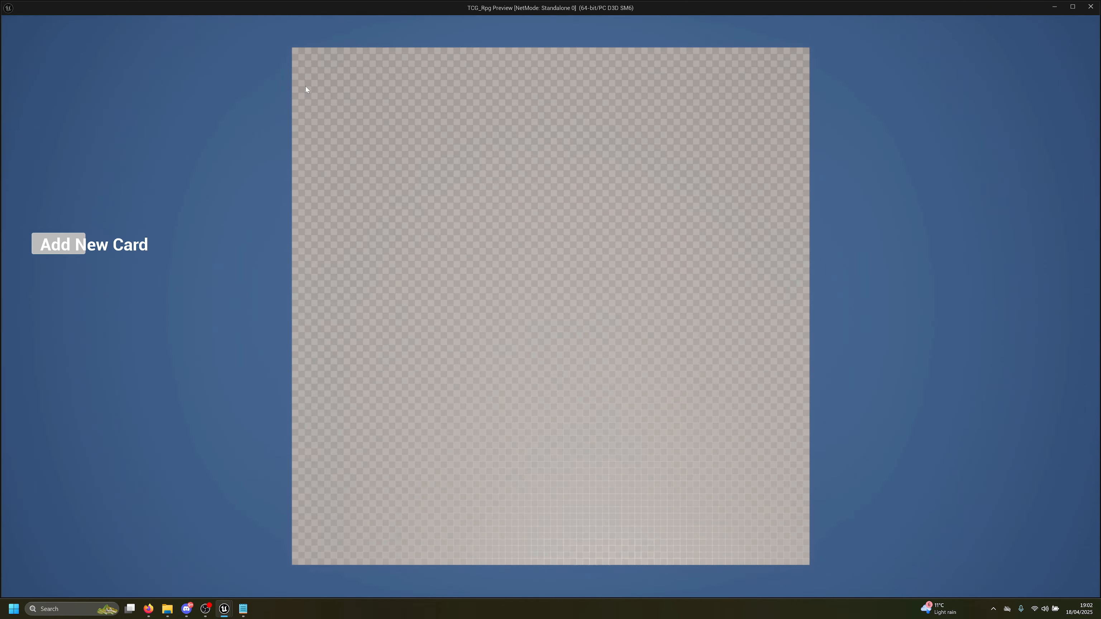
pyautogui.click(58, 240)
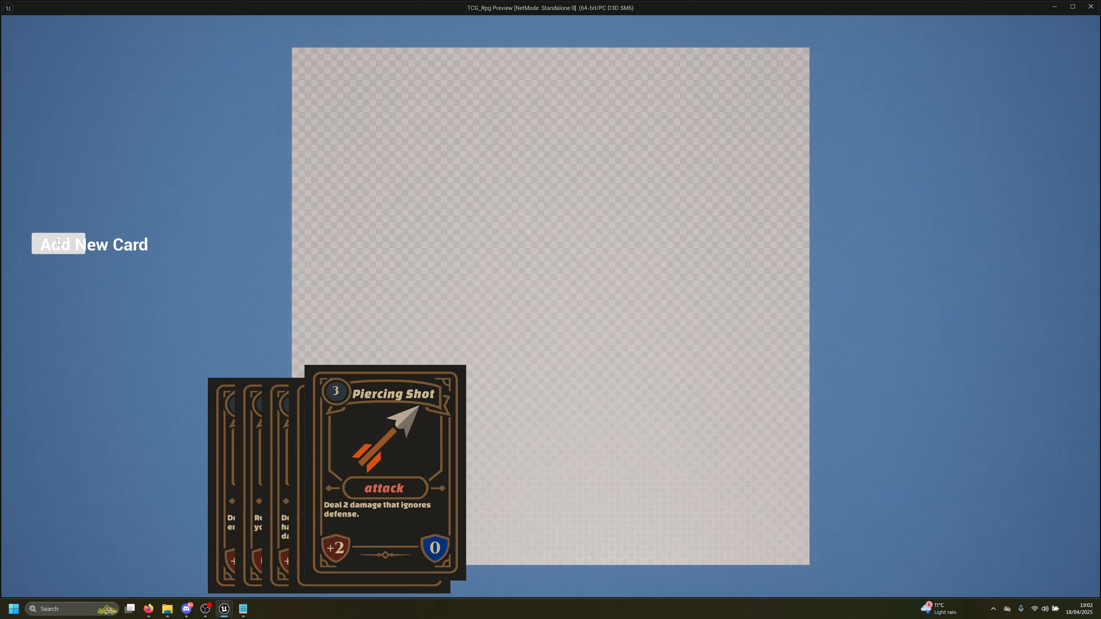
pyautogui.click(57, 241)
pyautogui.click(57, 241)
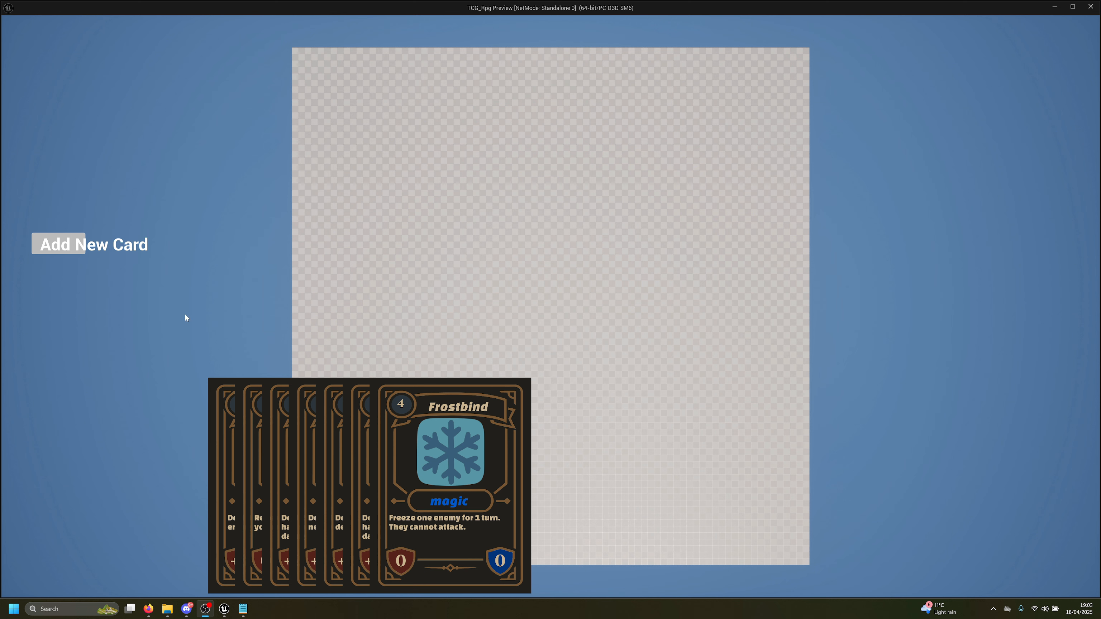
pyautogui.click(54, 238)
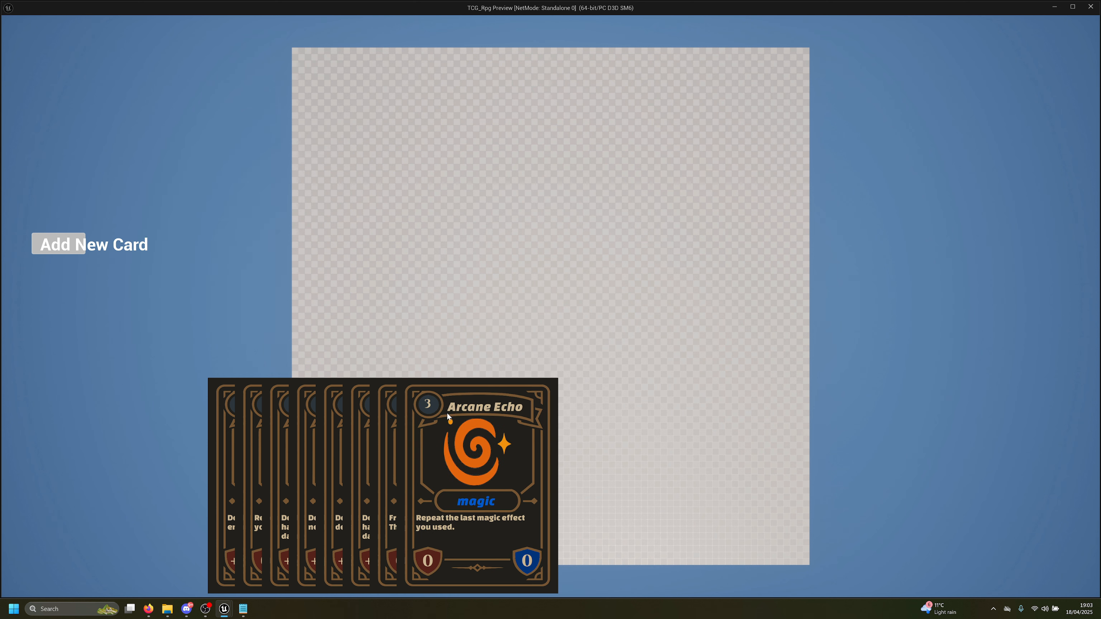